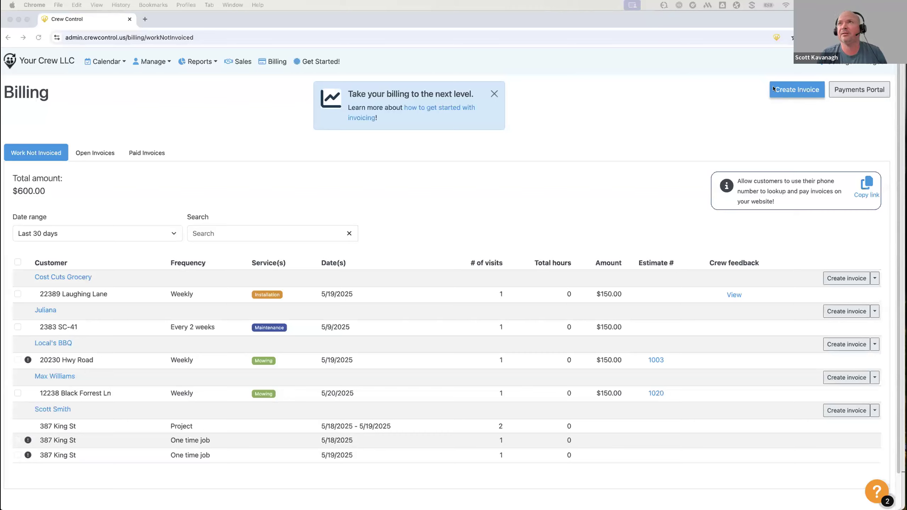
# Step: Check the contractor license number field in the company profile settings, leaving the profile unsaved
pyautogui.click(834, 61)
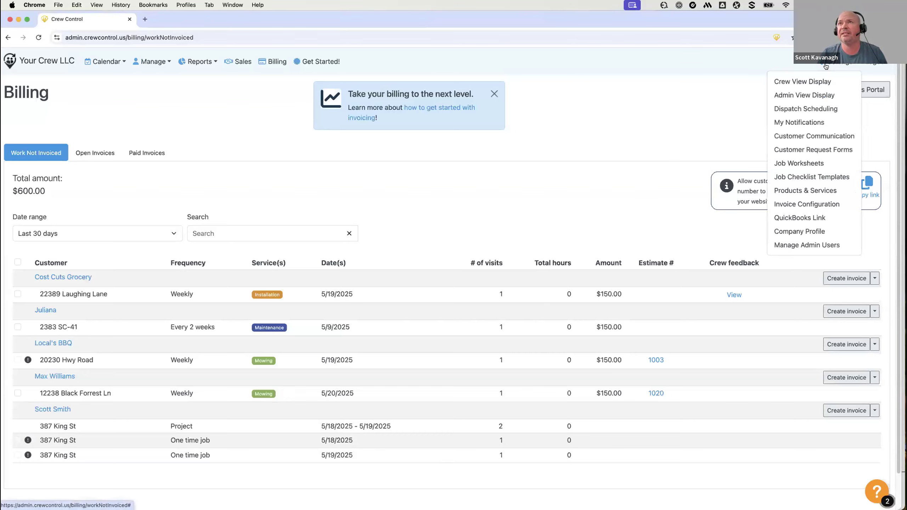
pyautogui.click(813, 233)
pyautogui.click(372, 296)
pyautogui.moveTo(407, 297); pyautogui.dragTo(343, 297)
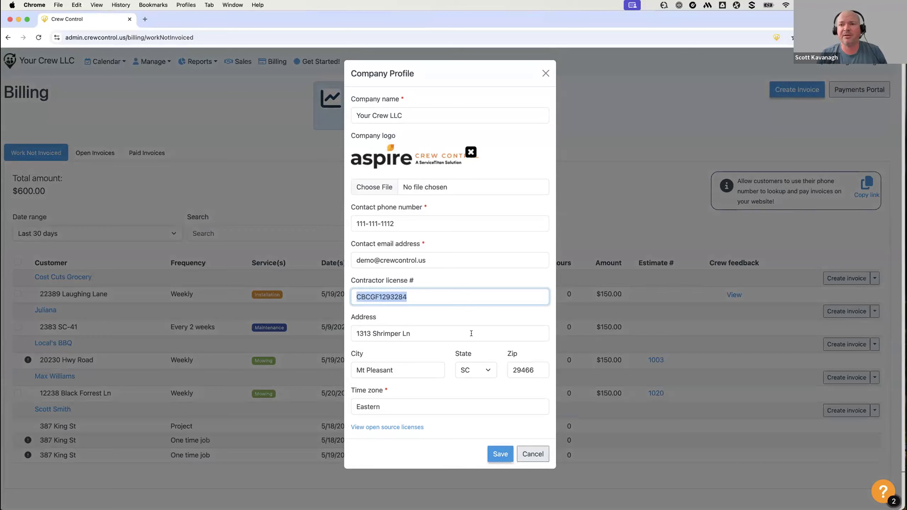
pyautogui.click(462, 314)
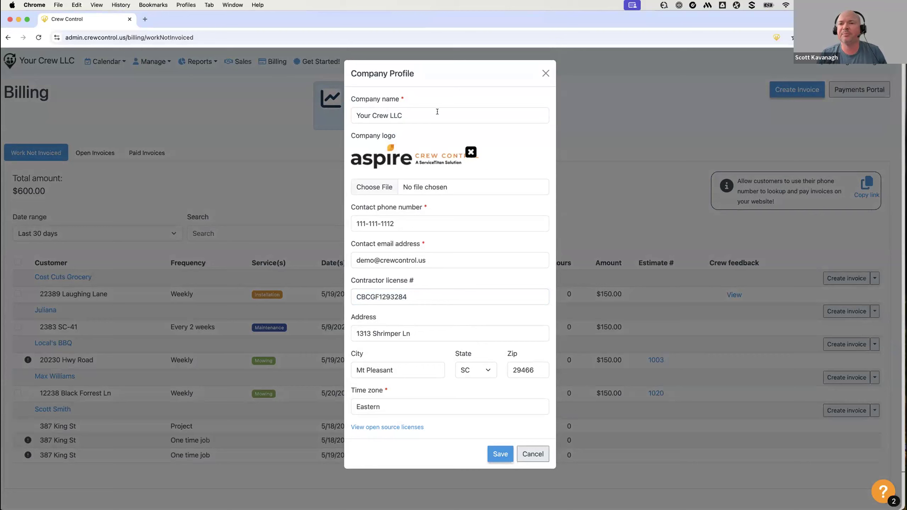
pyautogui.click(529, 453)
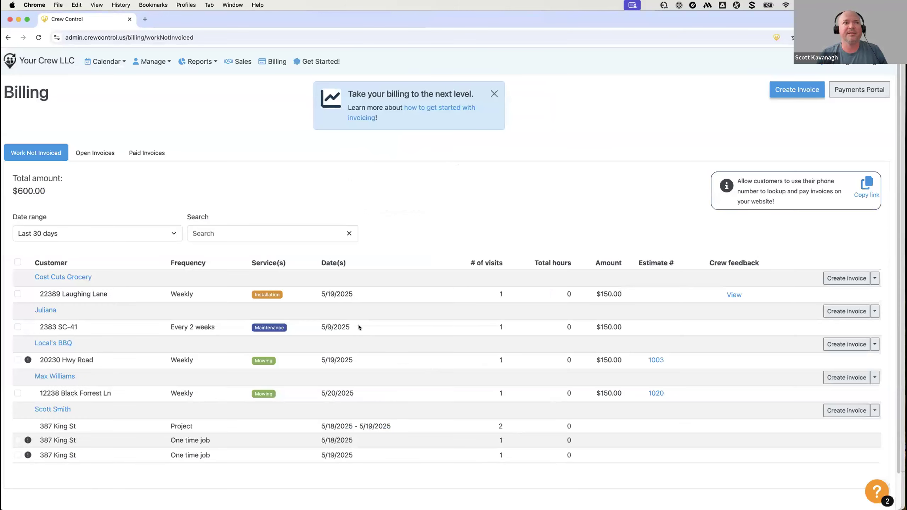
# Step: Create an invoice for Cost Cuts Grocery with print delivery, and dismiss the print preview without saving a PDF
pyautogui.click(841, 278)
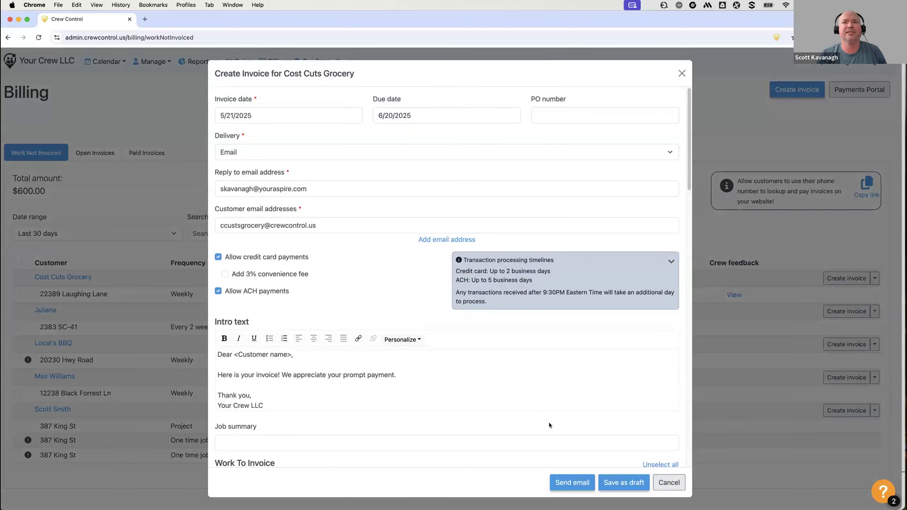
pyautogui.click(303, 154)
pyautogui.click(312, 173)
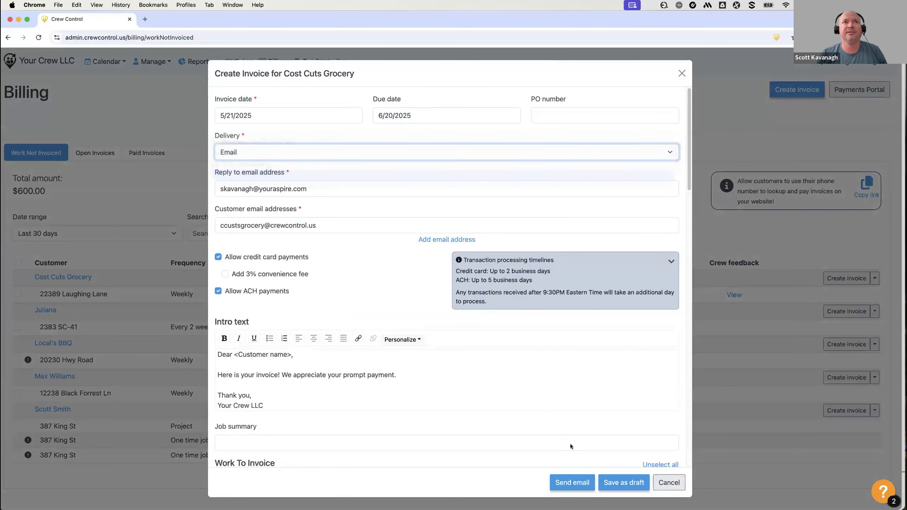
pyautogui.click(581, 482)
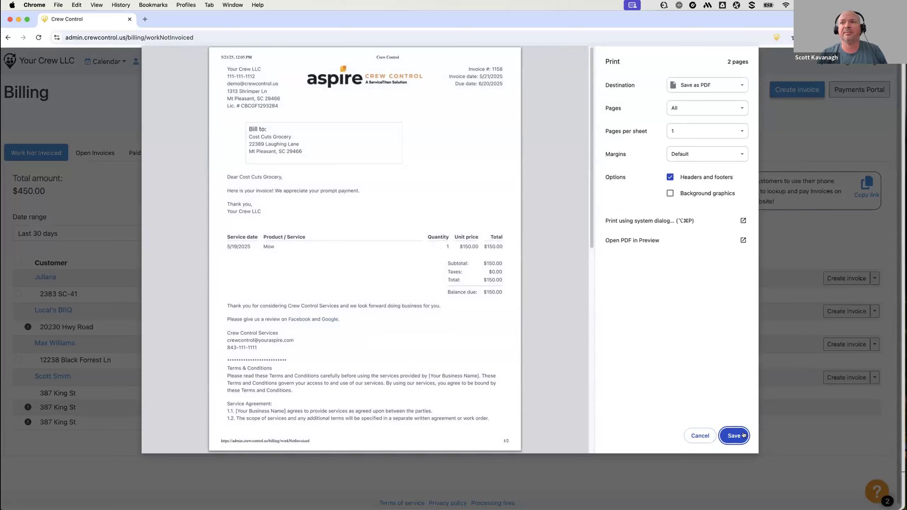
pyautogui.click(699, 436)
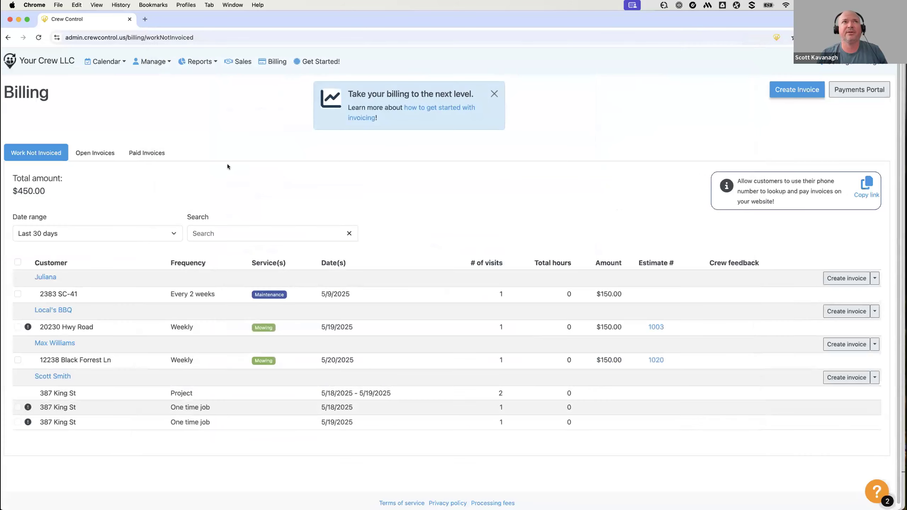
# Step: View the newest Cost Cuts Grocery open invoice as the customer sees it, including its license line, and close its page
pyautogui.click(104, 156)
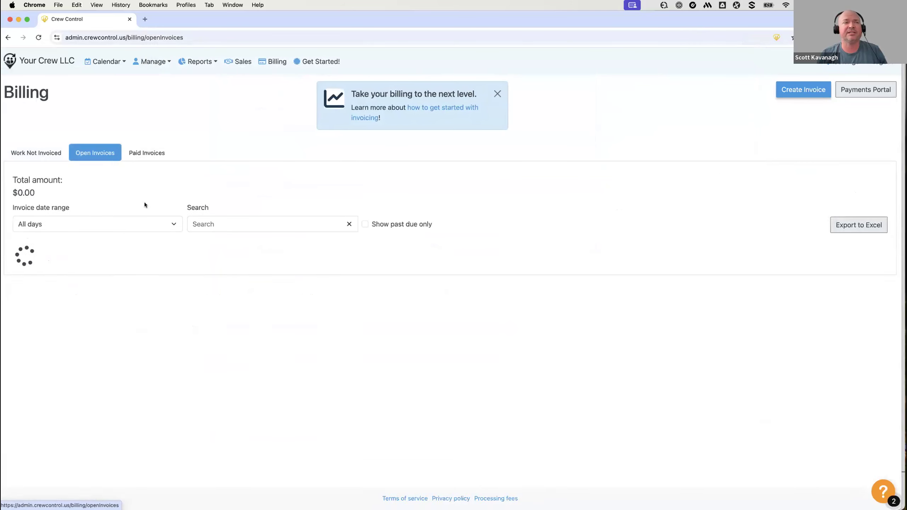
pyautogui.click(857, 273)
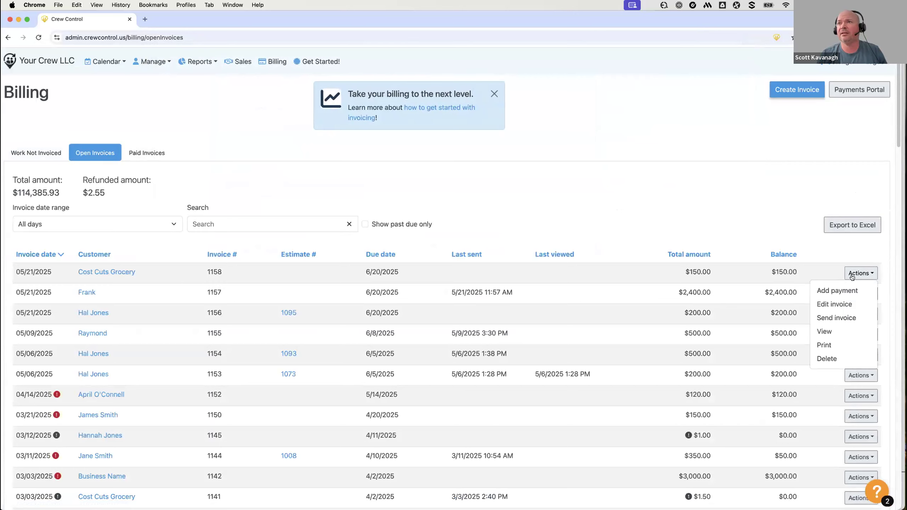
pyautogui.click(825, 333)
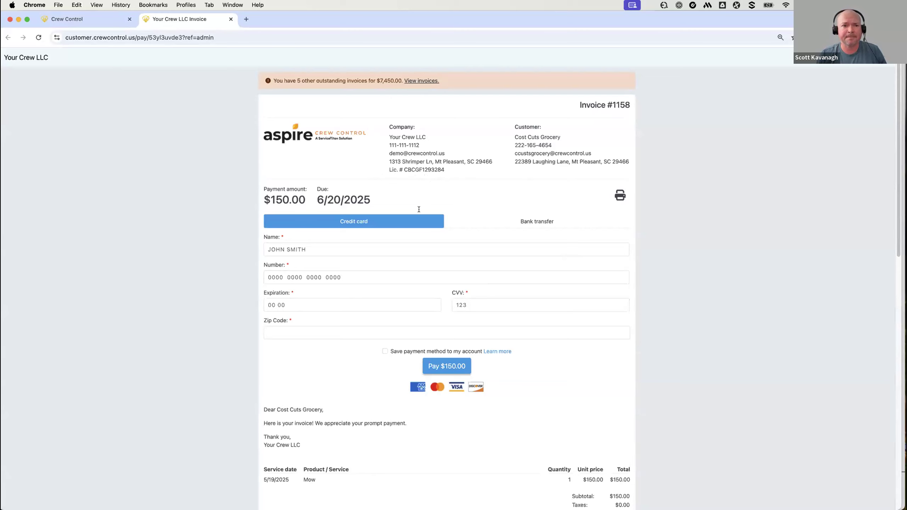
pyautogui.click(231, 20)
# Step: Go to the weekly crew schedule and review the crew view display settings, including payroll time tracking, without changing them
pyautogui.click(106, 63)
pyautogui.click(111, 97)
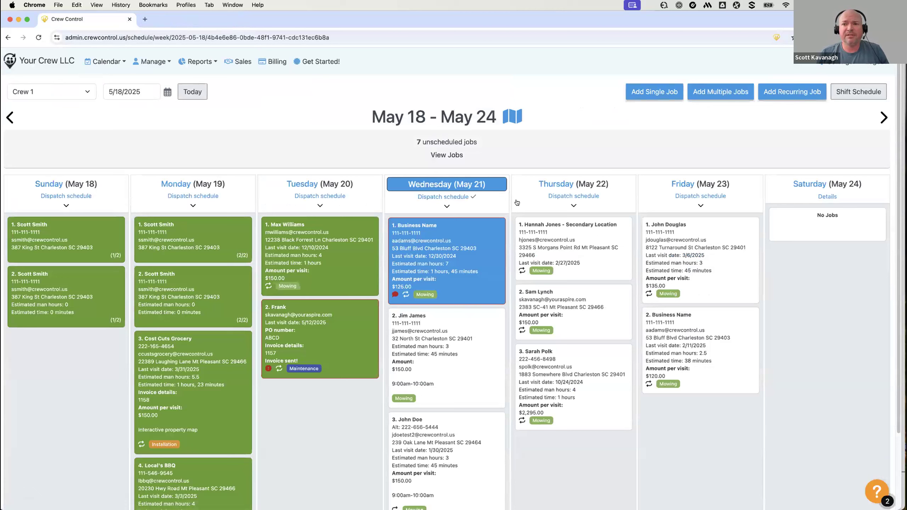
pyautogui.click(822, 63)
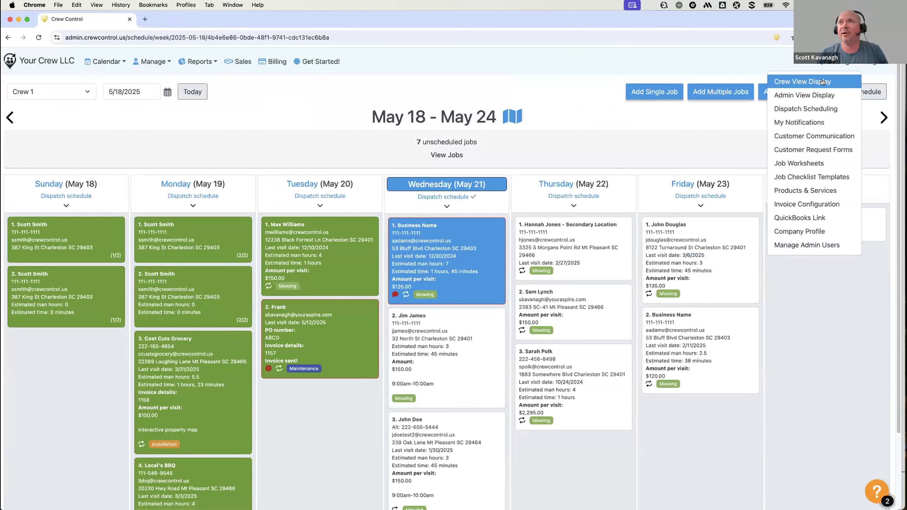
pyautogui.click(822, 82)
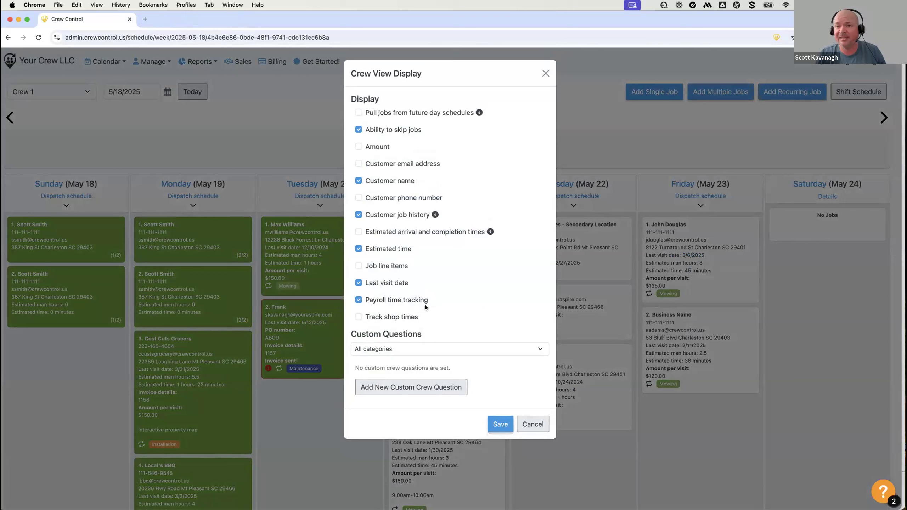
pyautogui.click(534, 424)
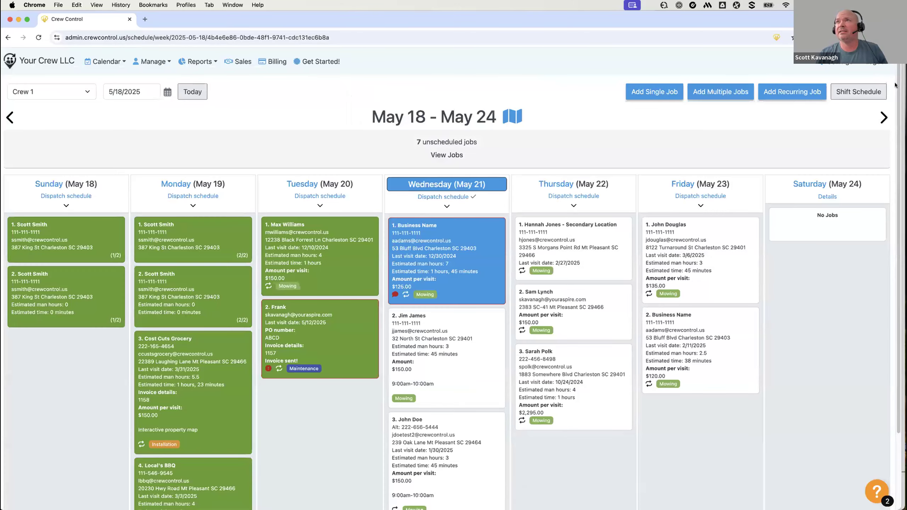
# Step: Narrow the admin browser window beside the crew app, and clock in Crew Member 1, Crew Member 2 and Technician 1
pyautogui.moveTo(900, 84); pyautogui.dragTo(649, 114)
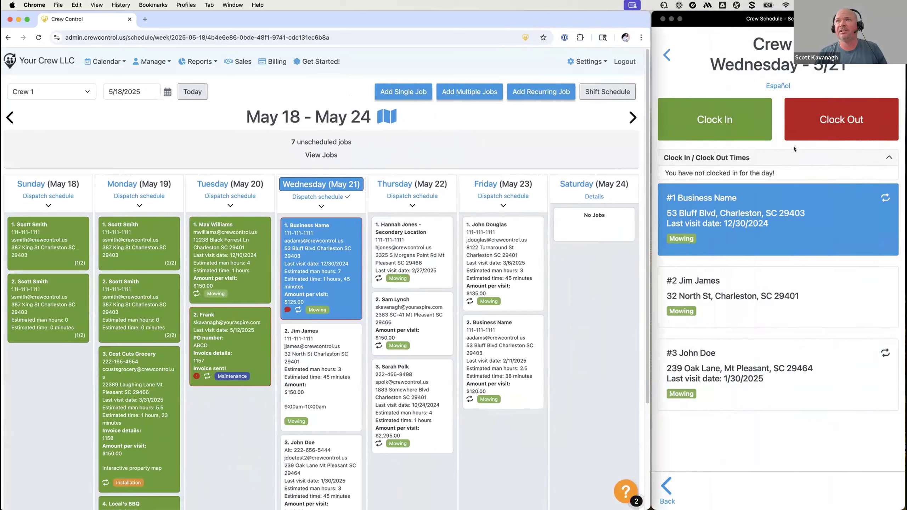
pyautogui.click(717, 127)
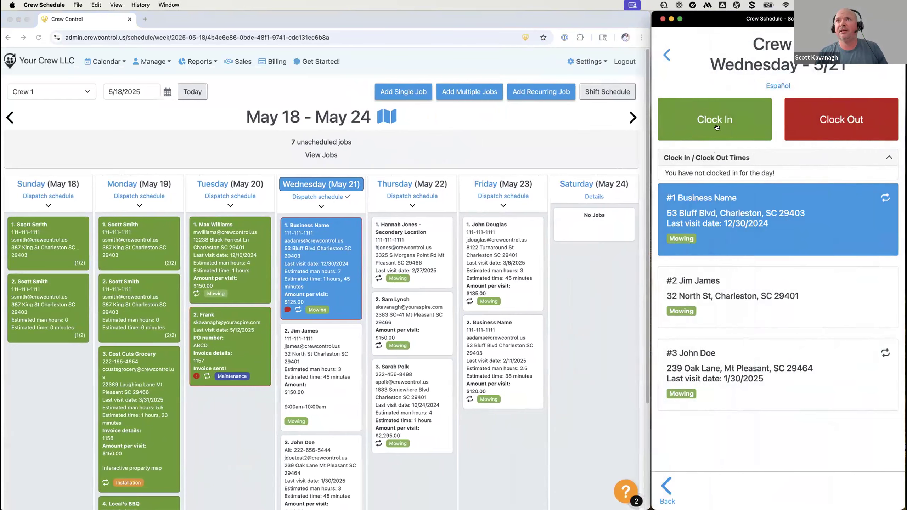
pyautogui.click(717, 127)
pyautogui.click(711, 94)
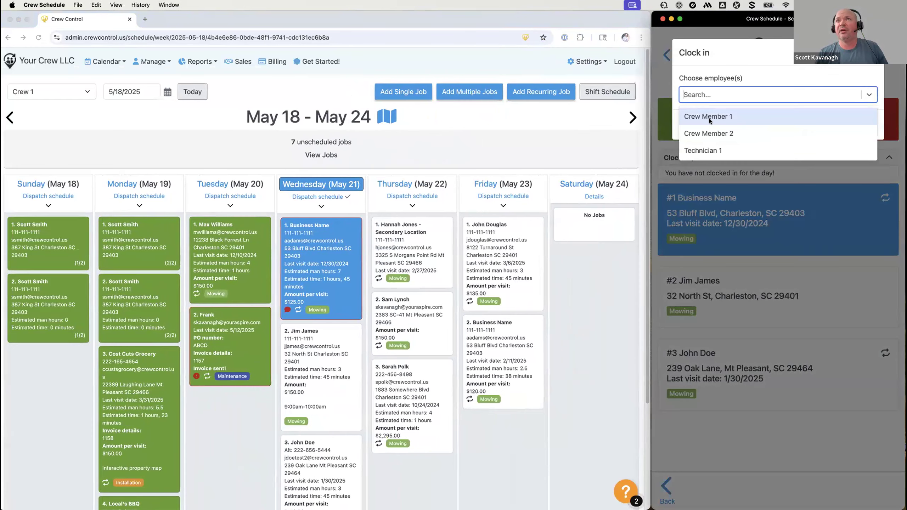
pyautogui.click(709, 118)
pyautogui.click(749, 95)
pyautogui.click(750, 116)
pyautogui.click(804, 94)
pyautogui.click(764, 115)
pyautogui.click(821, 137)
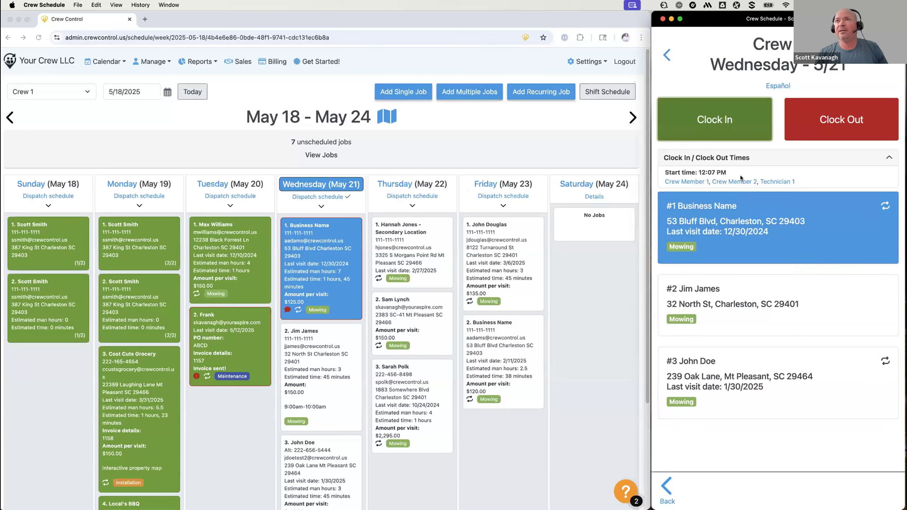
# Step: Clock out Crew Member 1 and Technician 1, excluding Crew Member 2
pyautogui.click(804, 133)
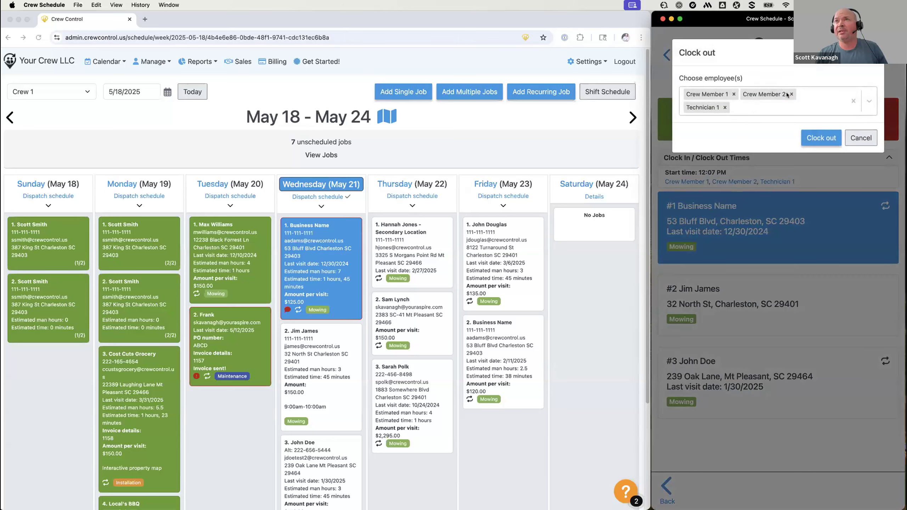
pyautogui.click(790, 94)
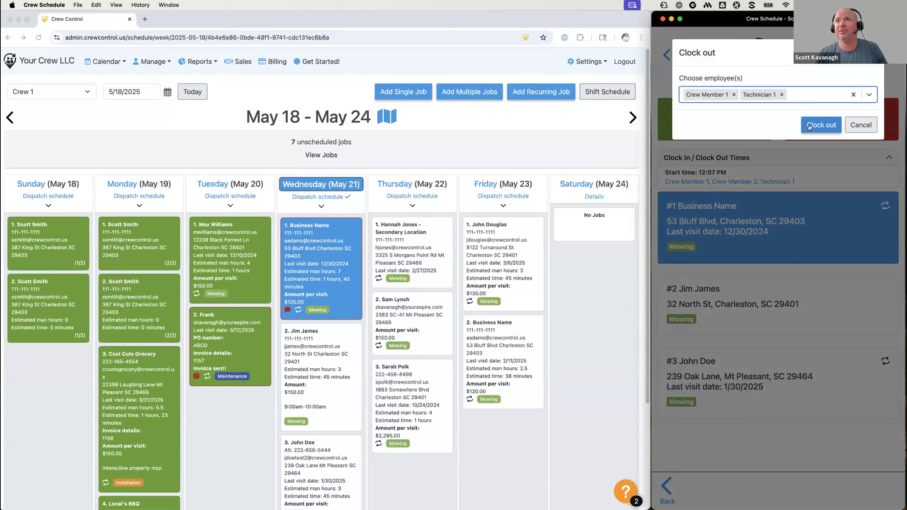
pyautogui.click(810, 127)
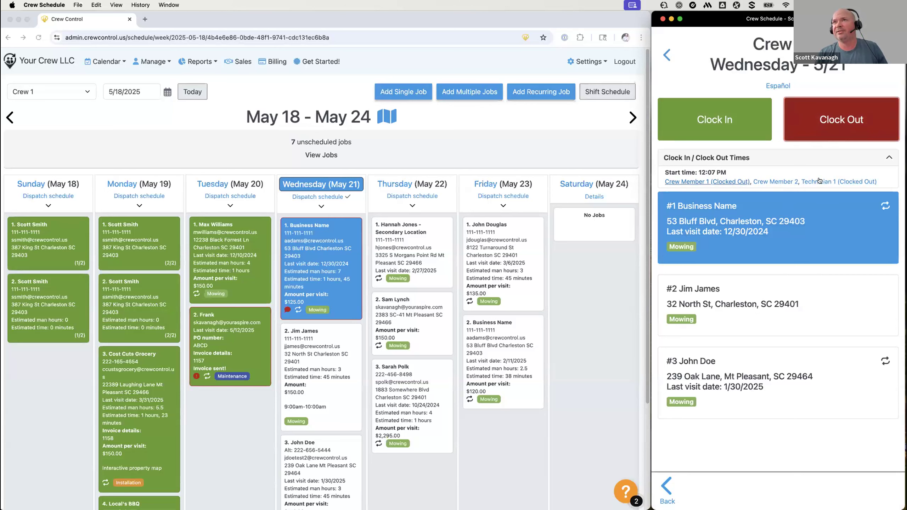
# Step: Review the individual clock times for Crew Member 1 and Crew Member 2, and return to the day's job list
pyautogui.click(706, 182)
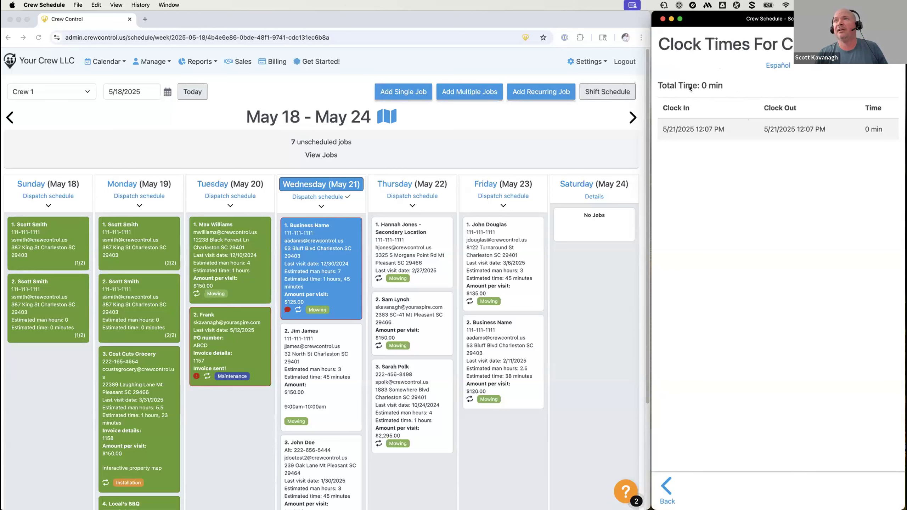
pyautogui.click(666, 488)
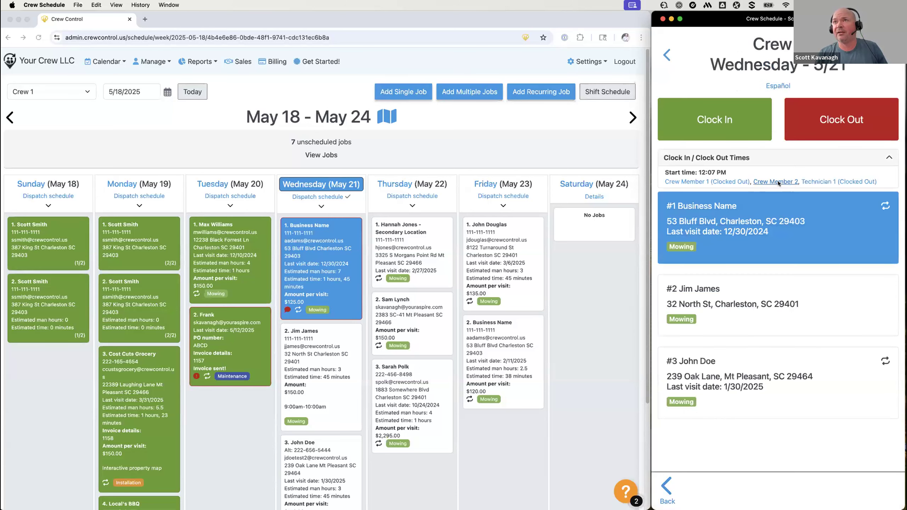
pyautogui.click(778, 182)
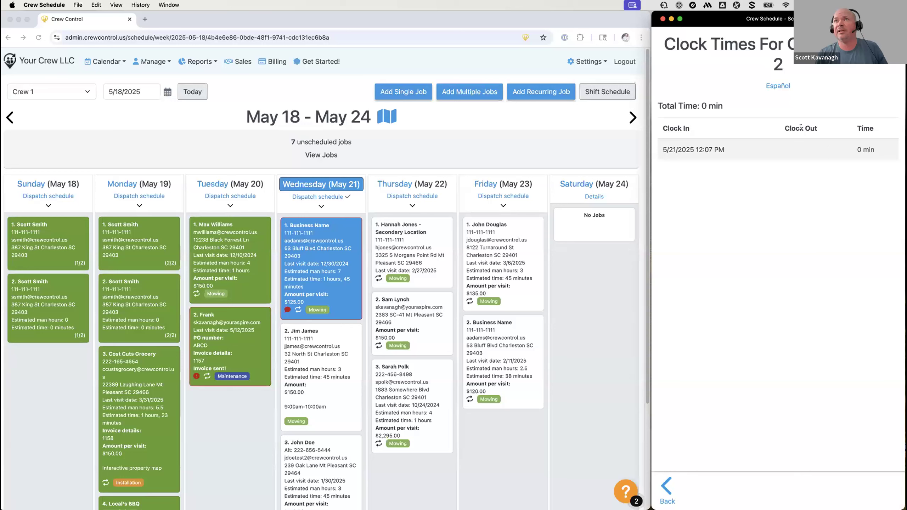
pyautogui.click(666, 482)
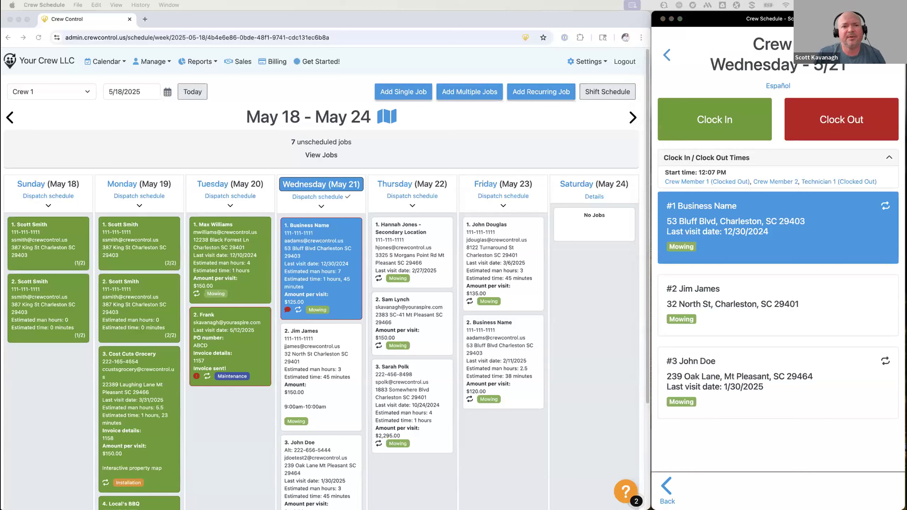
# Step: Start an invoice from the crew app for the second Wednesday job and add a Repair line item with unit price 50
pyautogui.click(710, 305)
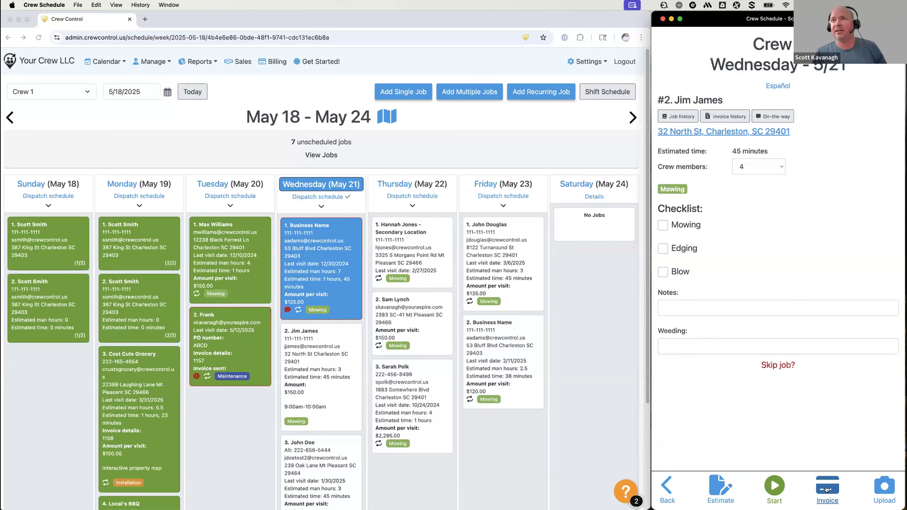
pyautogui.click(827, 489)
pyautogui.click(858, 103)
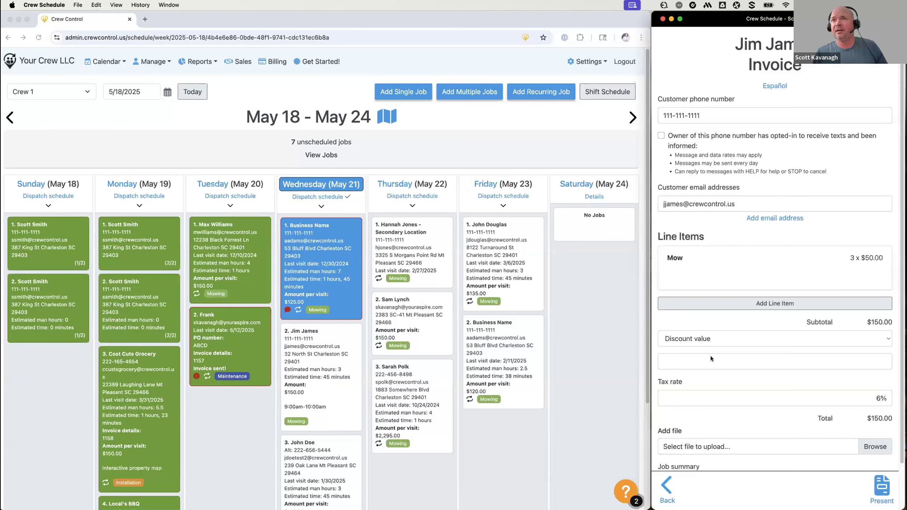
pyautogui.click(726, 304)
pyautogui.write('re')
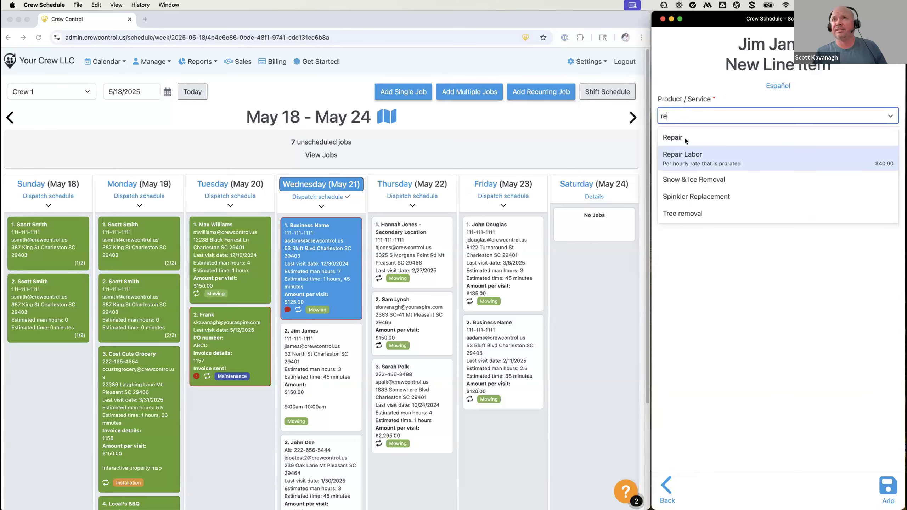
pyautogui.click(781, 138)
pyautogui.click(804, 173)
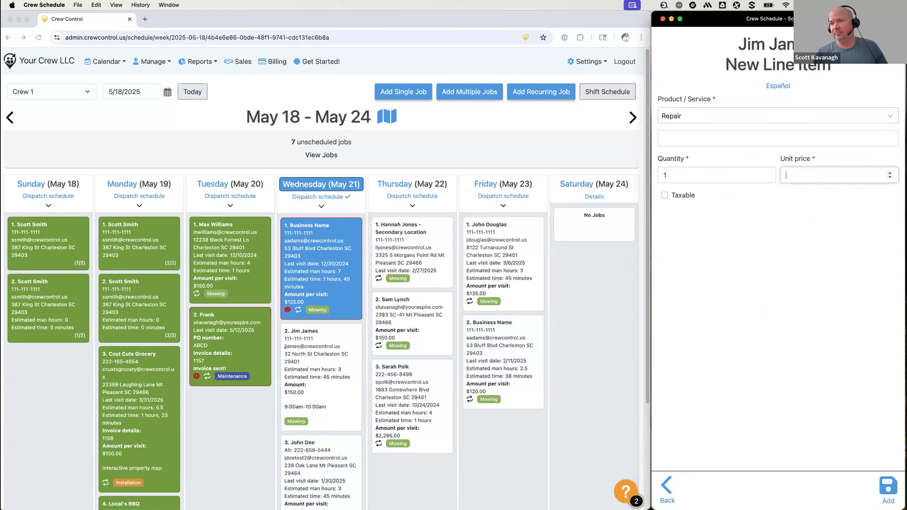
pyautogui.write('50')
pyautogui.click(888, 489)
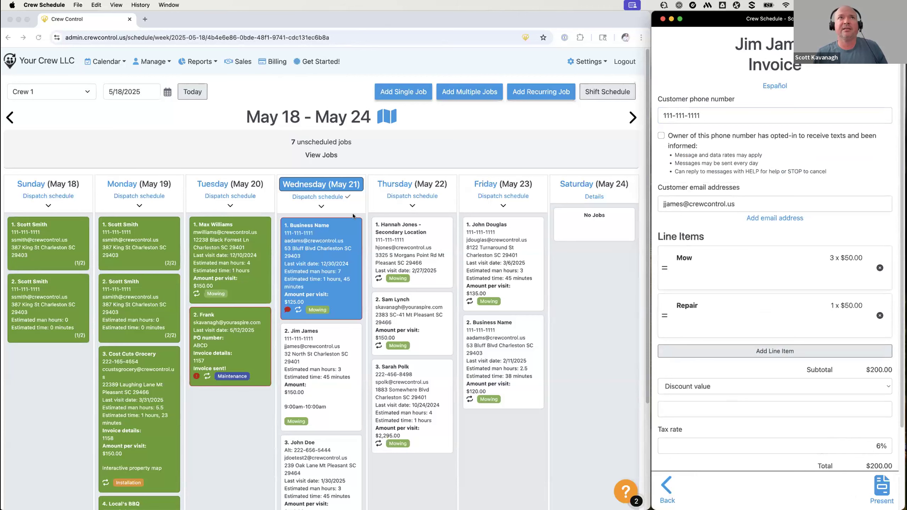
# Step: Show the admin Billing page, and in the crew app leave the invoice and start the second job's time
pyautogui.click(271, 61)
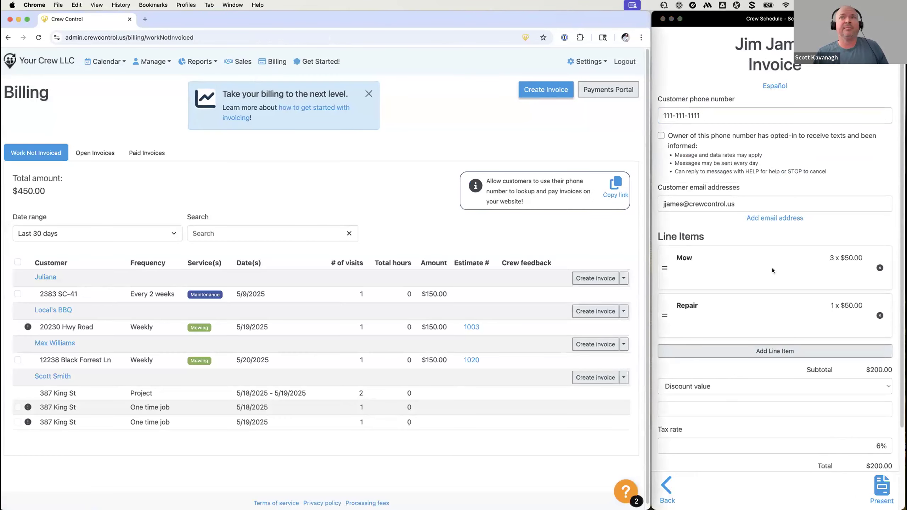
pyautogui.click(666, 486)
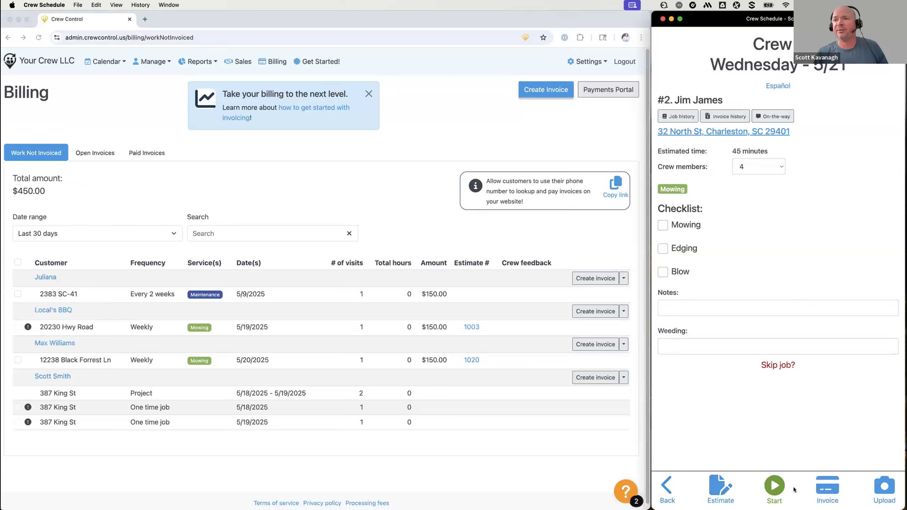
pyautogui.click(781, 490)
pyautogui.click(776, 495)
pyautogui.click(750, 298)
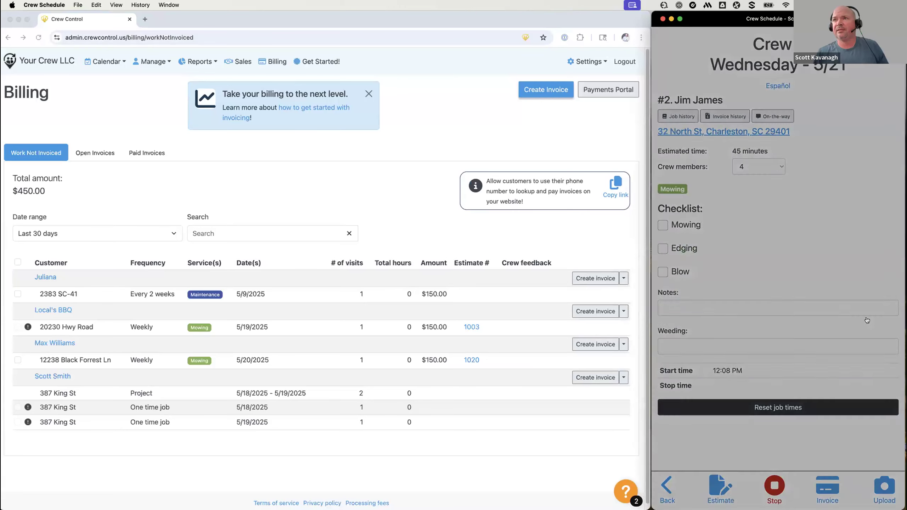
pyautogui.click(867, 314)
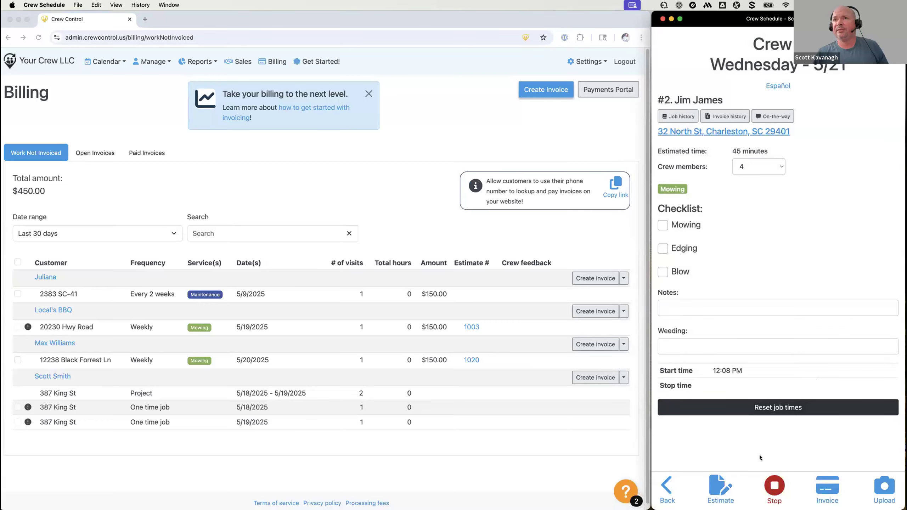
# Step: Check off Mowing, Edging and Blow on the second job's checklist in the crew app and stop the job's time
pyautogui.click(679, 227)
pyautogui.click(679, 250)
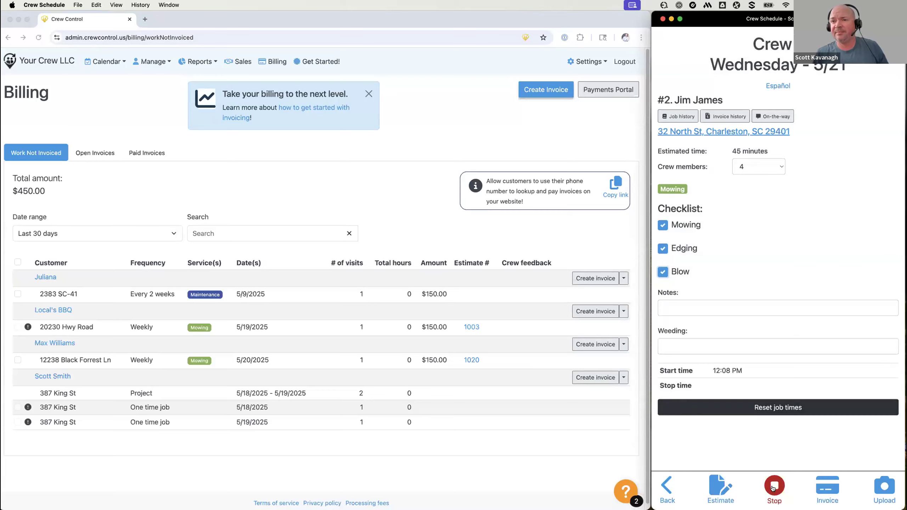
pyautogui.click(773, 486)
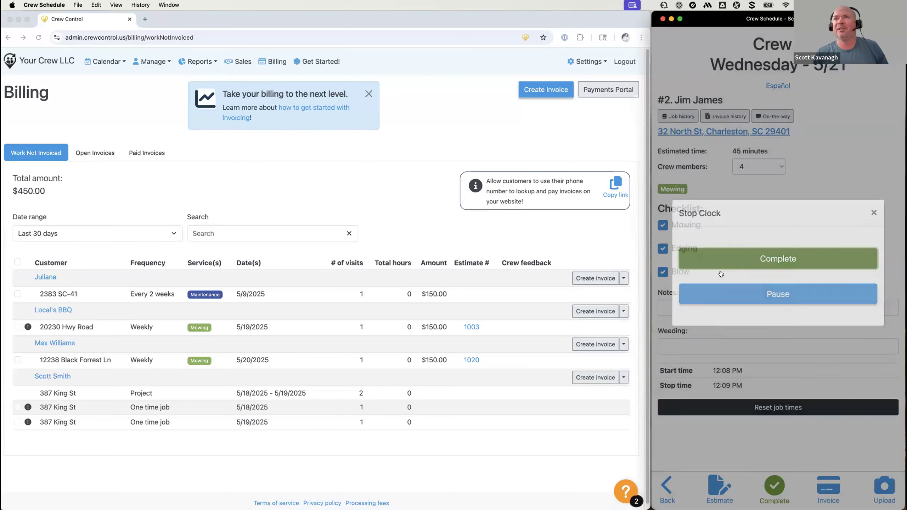
# Step: Reload the admin Billing page and compare the completed 5/21/2025 job's invoice line items with the same invoice in the crew app
pyautogui.click(39, 37)
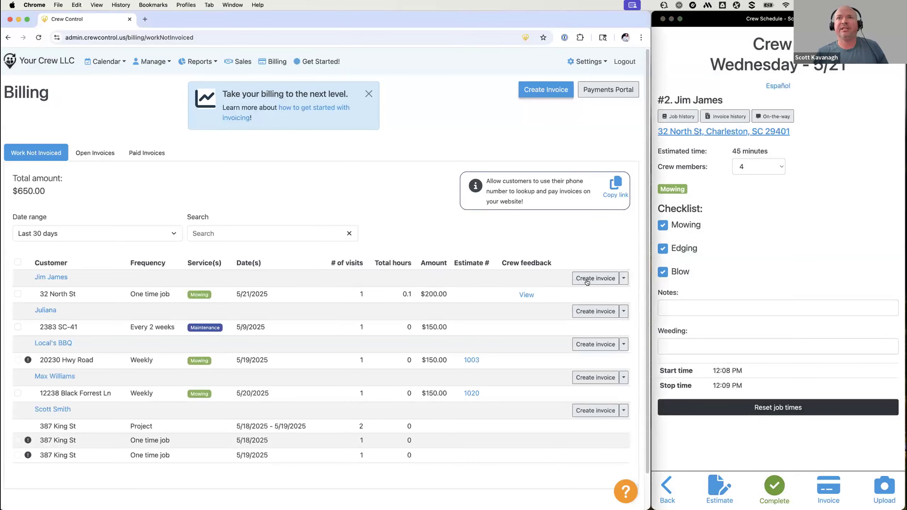
pyautogui.click(587, 279)
pyautogui.scroll(-5, 391, 338)
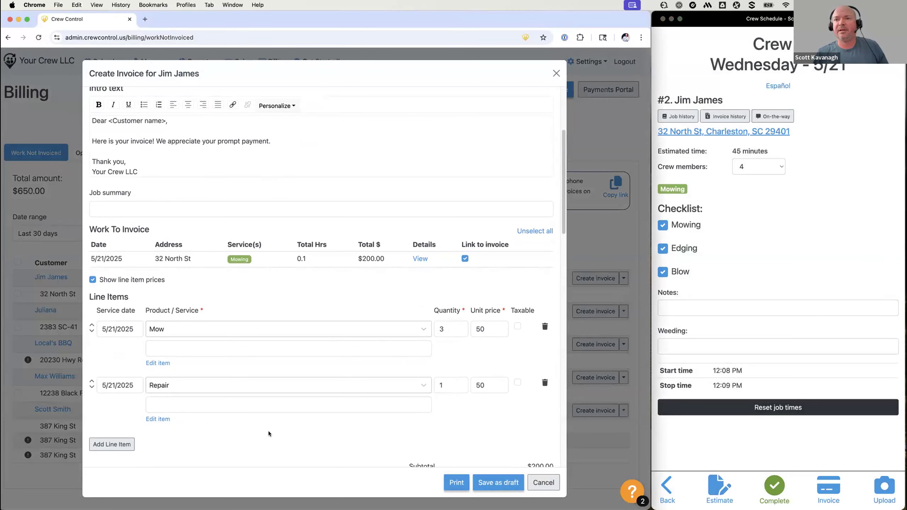
pyautogui.click(829, 487)
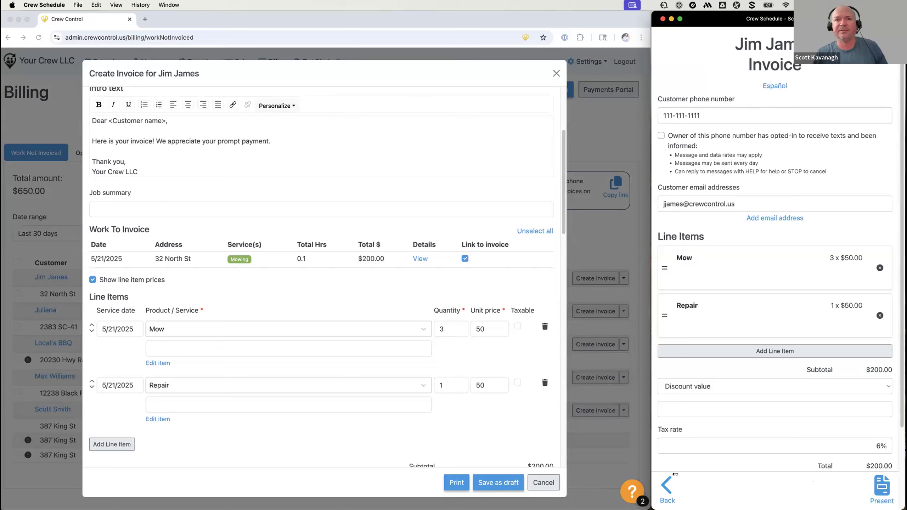
# Step: Close the admin invoice form without saving and widen the browser window over the crew app
pyautogui.click(541, 483)
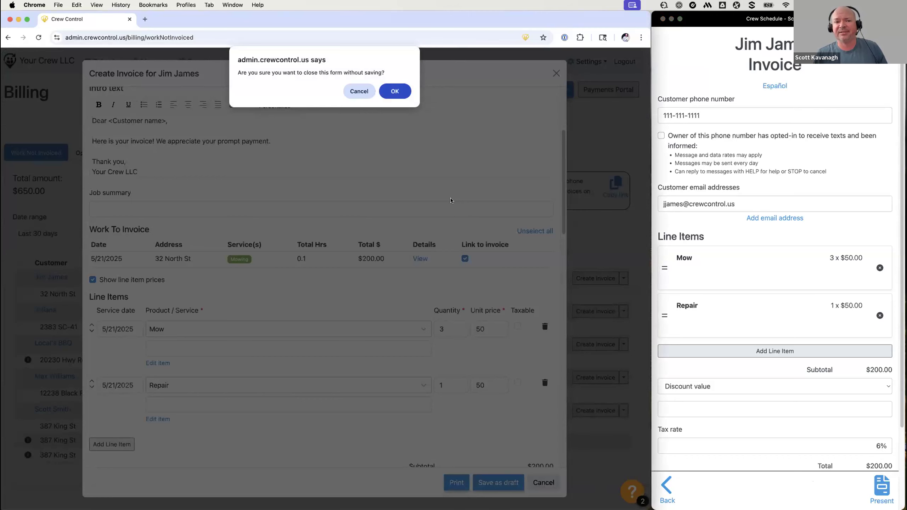
pyautogui.click(359, 91)
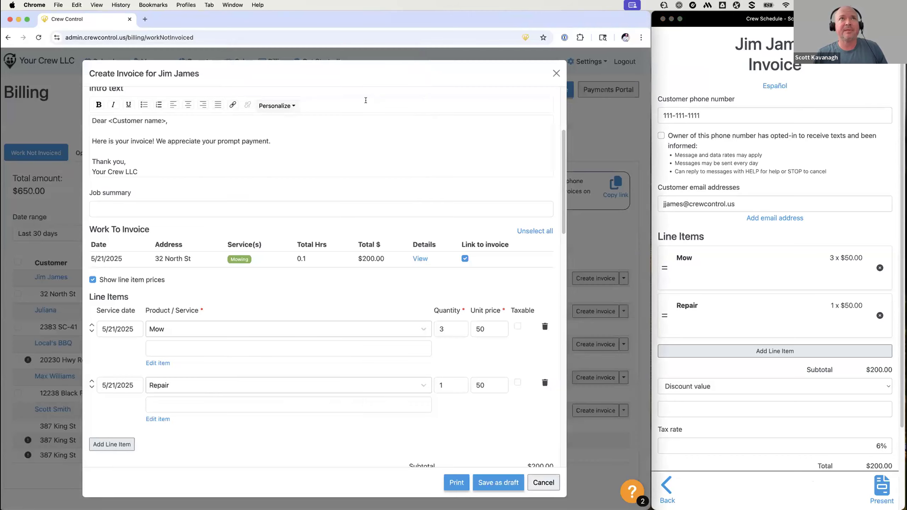
pyautogui.click(556, 74)
pyautogui.click(394, 90)
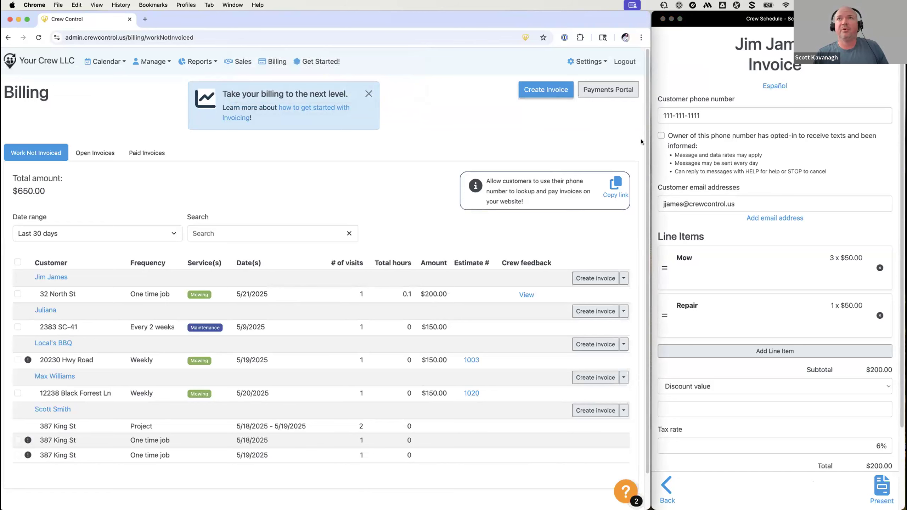
pyautogui.moveTo(649, 142); pyautogui.dragTo(896, 144)
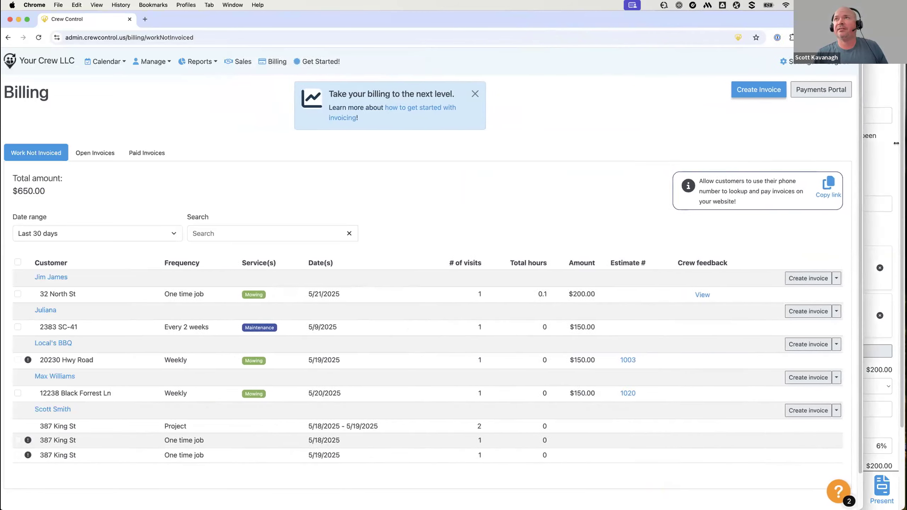
# Step: Show the Products & Services settings and sort the items by margin in descending order
pyautogui.click(825, 68)
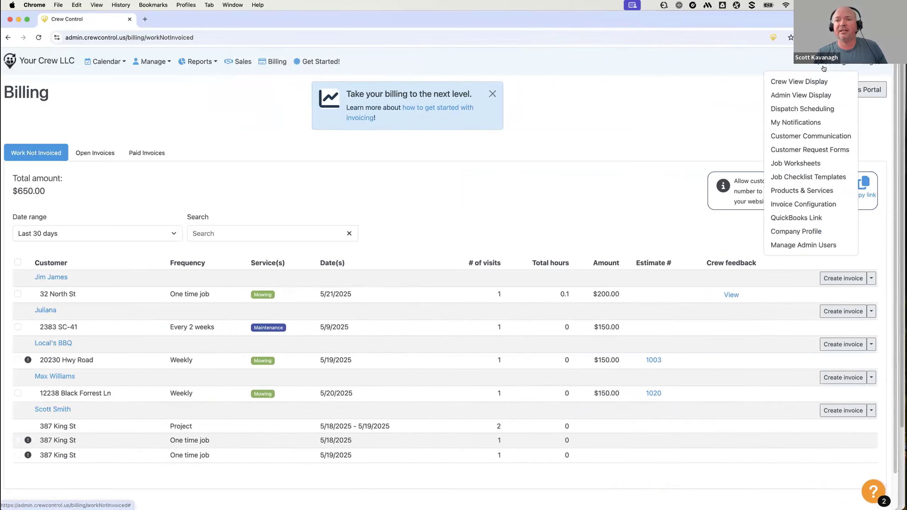
pyautogui.click(809, 192)
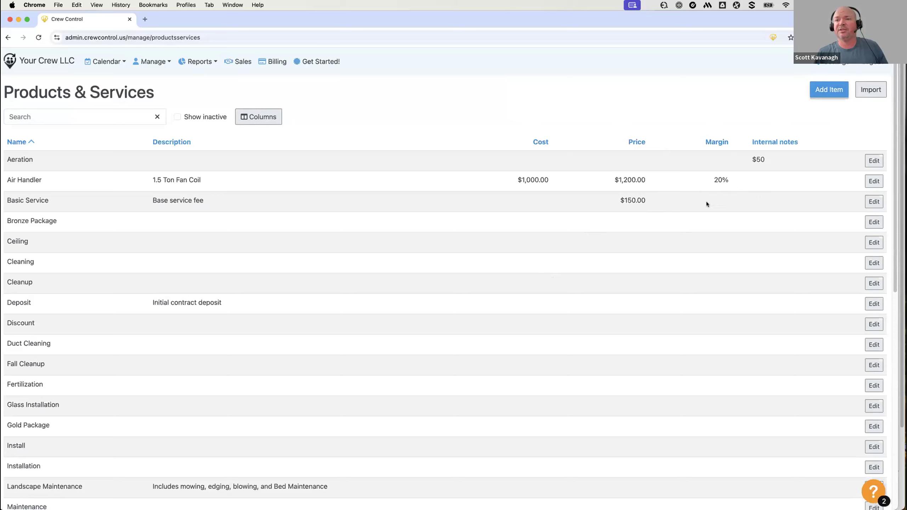
pyautogui.click(714, 143)
pyautogui.click(715, 143)
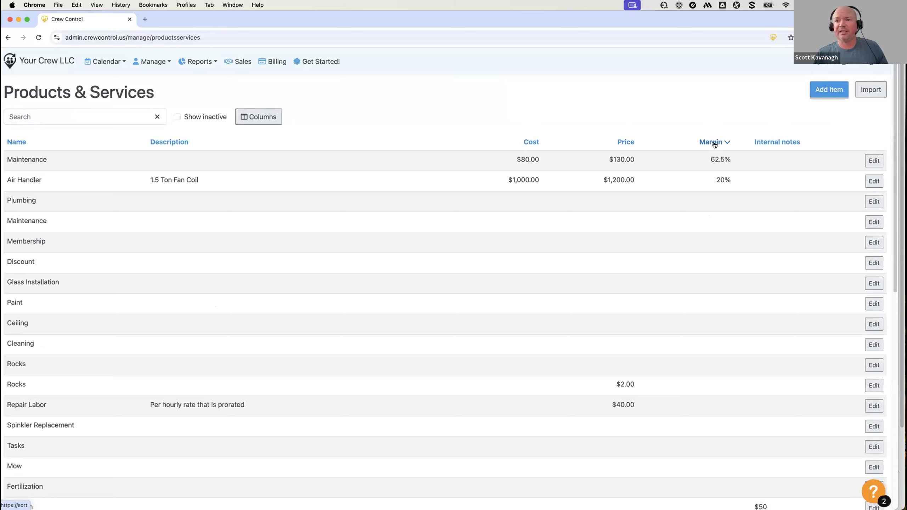
# Step: Try the Part # column option for the products list, switch it off again and close the column chooser
pyautogui.click(280, 120)
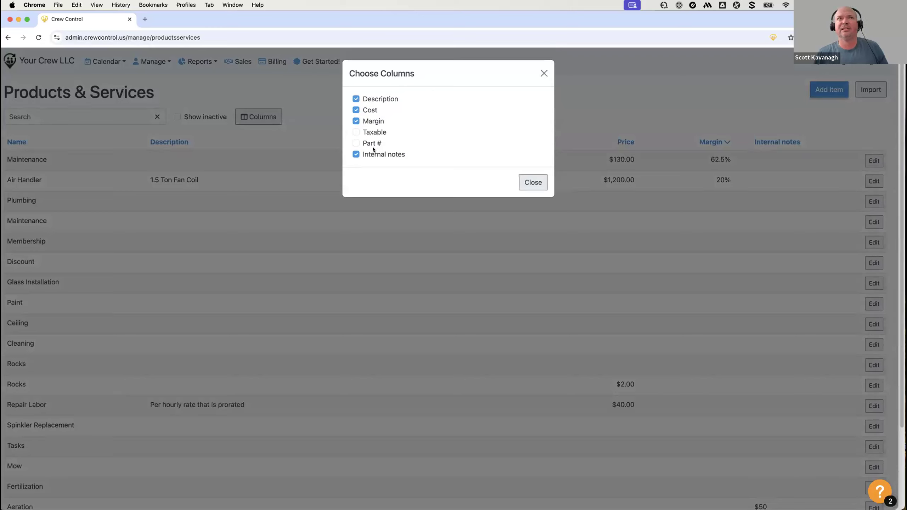
pyautogui.click(371, 143)
pyautogui.click(370, 134)
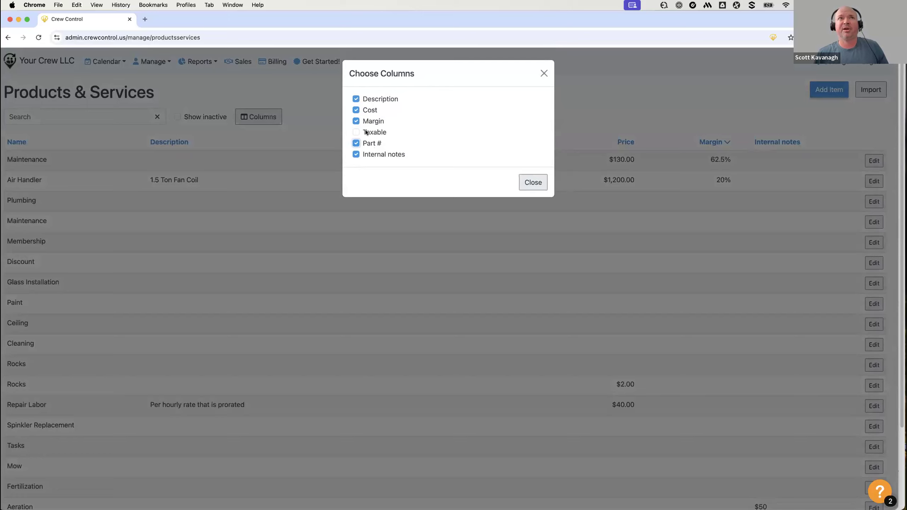
pyautogui.click(526, 184)
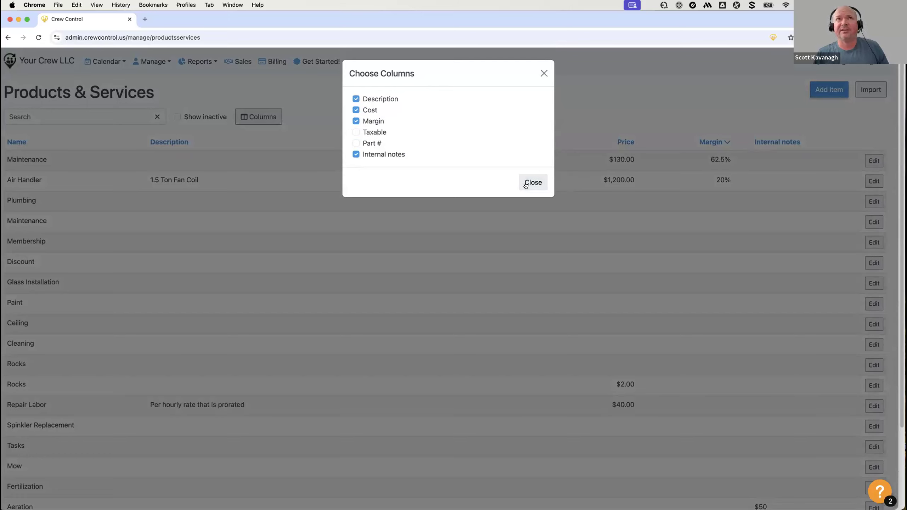
pyautogui.click(526, 184)
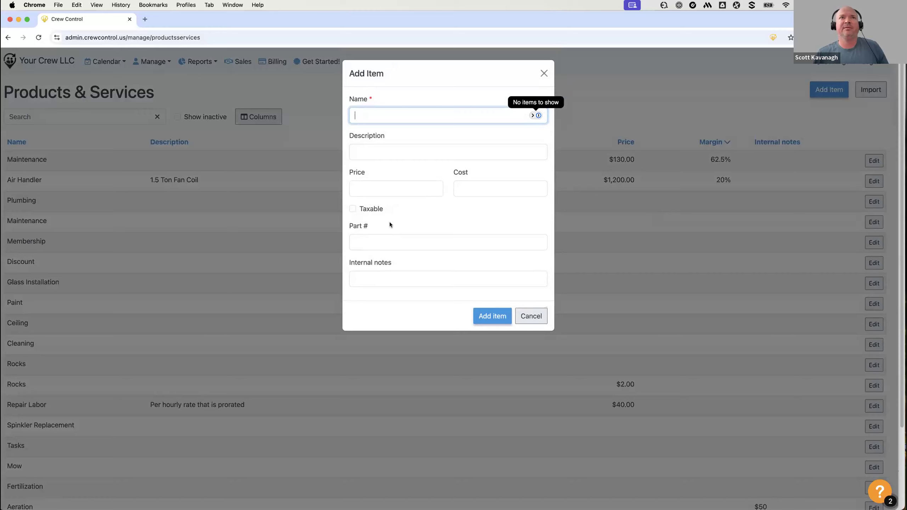
# Step: Add a product item named New Part with part number ABC456
pyautogui.click(465, 190)
pyautogui.click(380, 245)
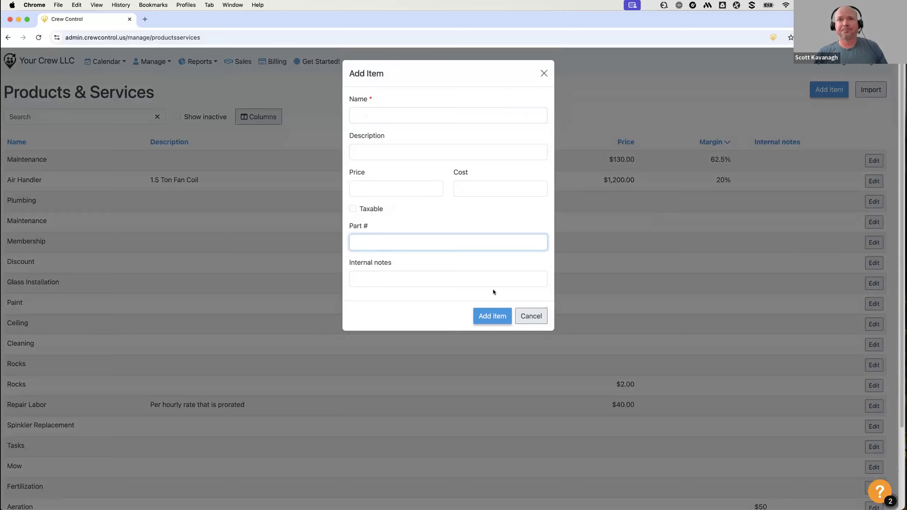
pyautogui.write('ABC456')
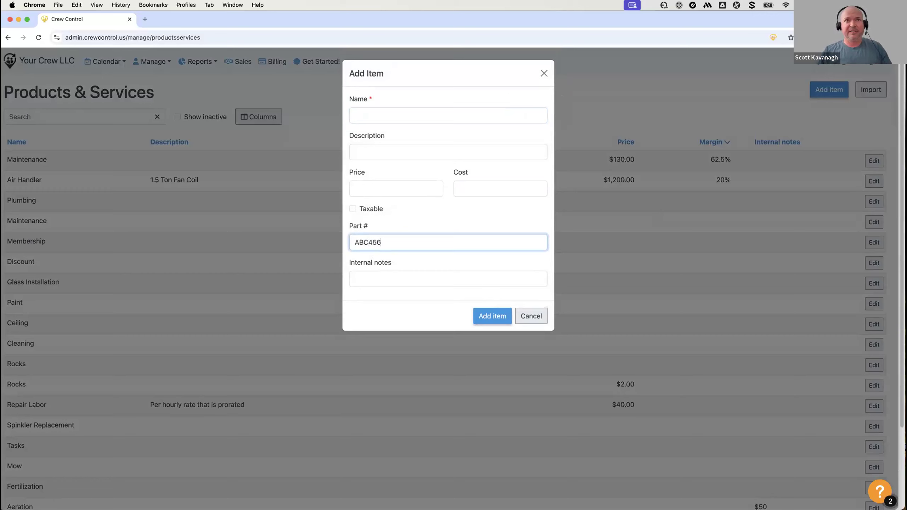
pyautogui.click(493, 315)
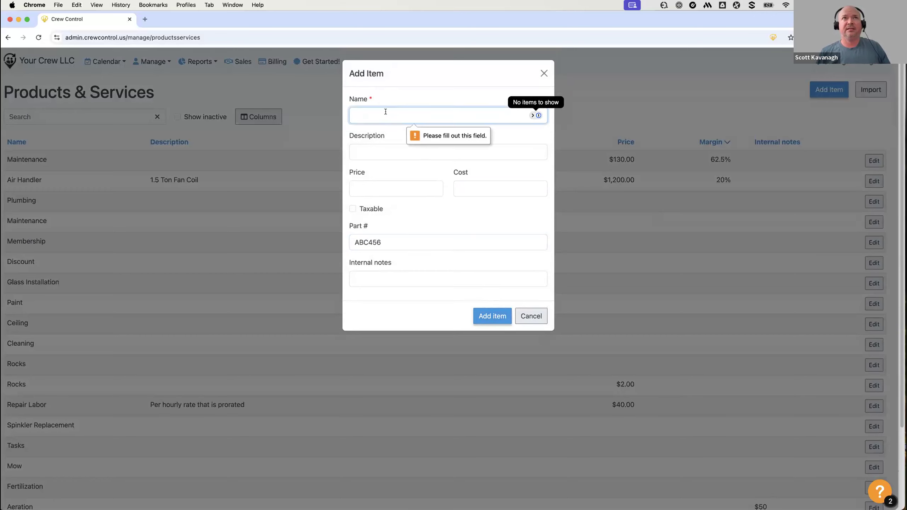
pyautogui.write('New Part')
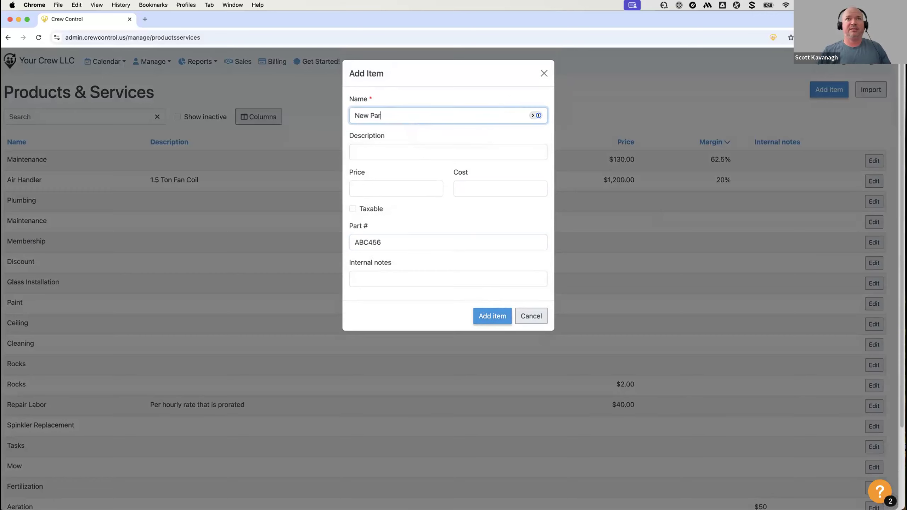
pyautogui.click(489, 321)
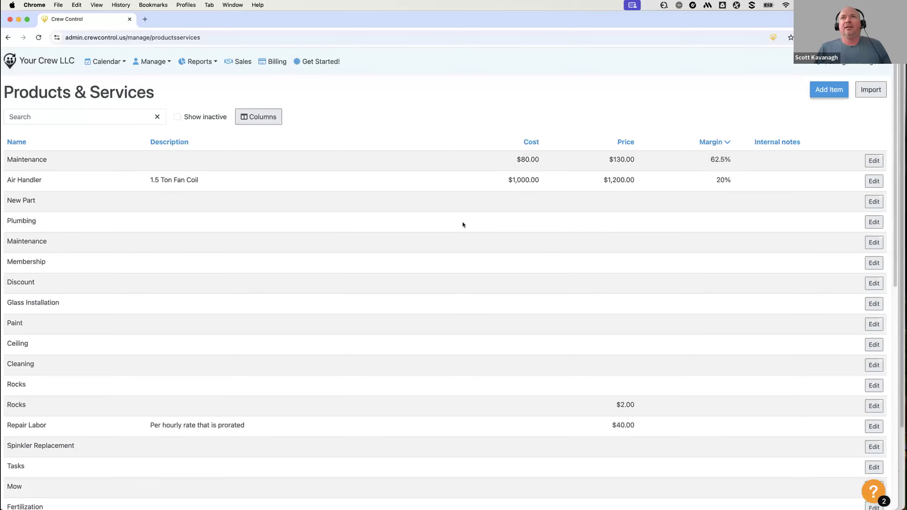
# Step: Start an admin invoice from Billing for the 5/21/2025 Mowing job and add an empty third line item
pyautogui.click(273, 62)
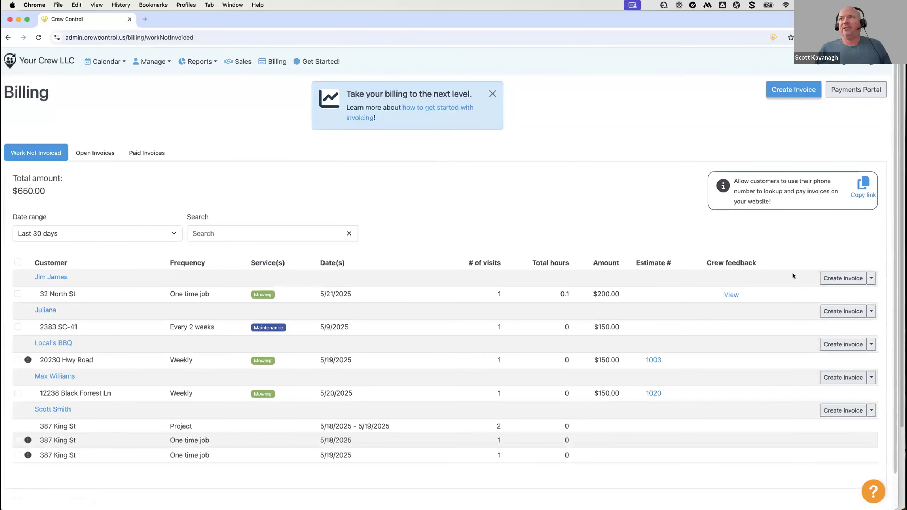
pyautogui.click(832, 279)
pyautogui.scroll(-7, 357, 357)
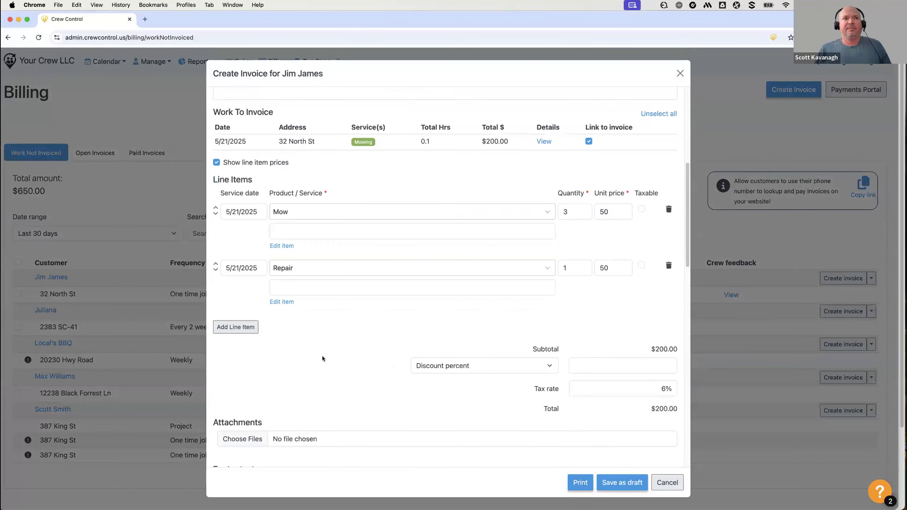
pyautogui.click(285, 252)
pyautogui.click(237, 306)
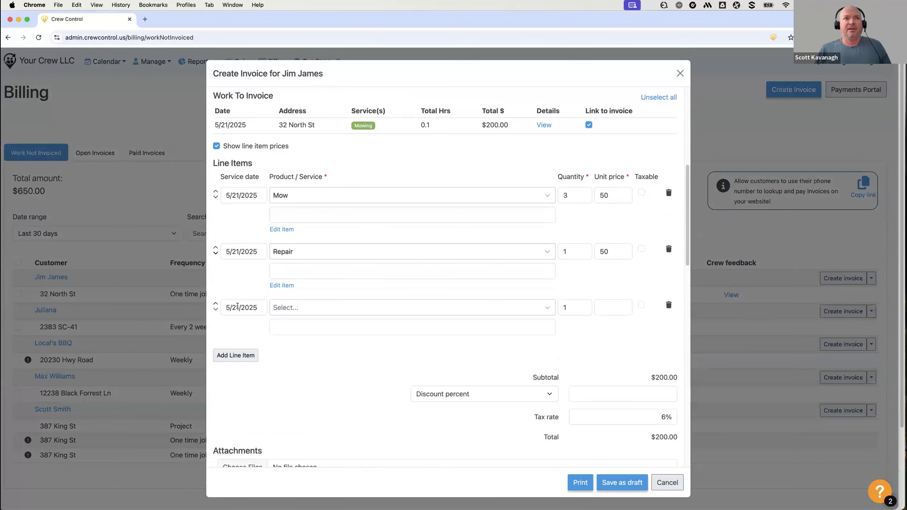
# Step: Search products for the new line item by part number "ABC" and by description "coil", then clear the search and close the list
pyautogui.click(312, 306)
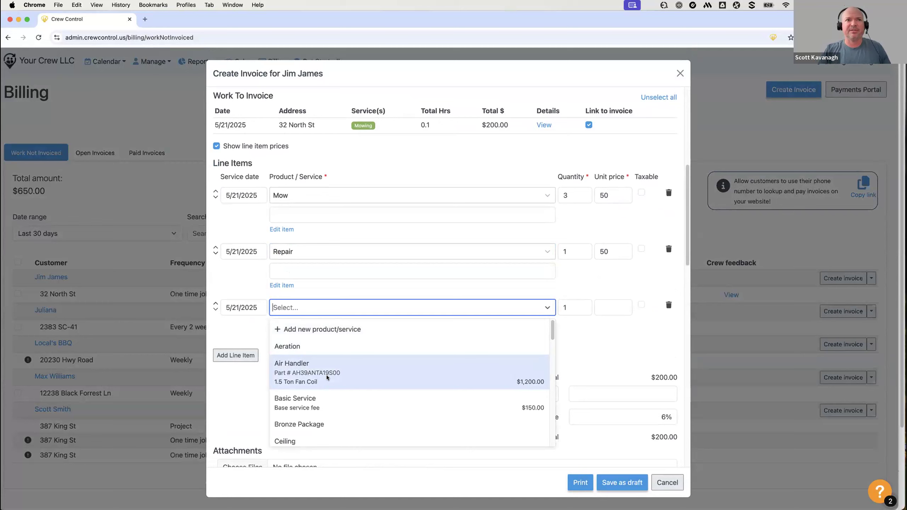
pyautogui.write('ABC')
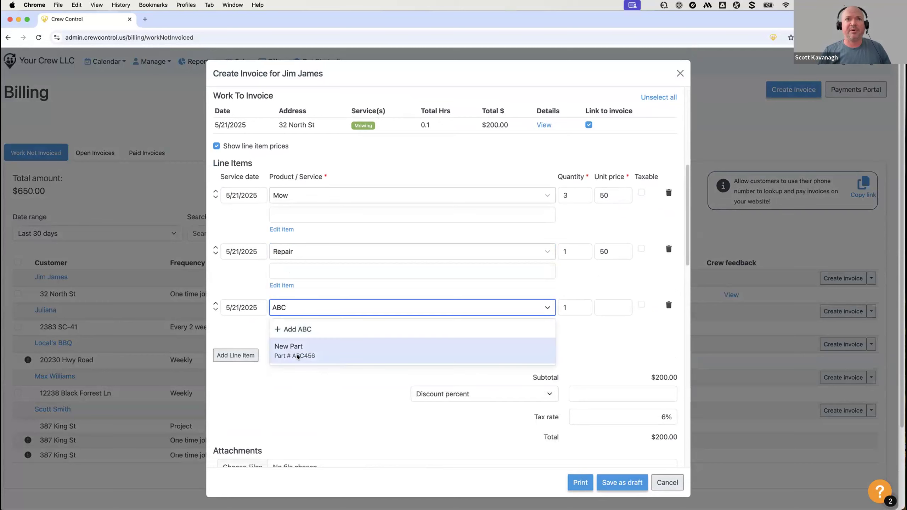
pyautogui.press('BackSpace')
pyautogui.press('BackSpace')
pyautogui.press('BackSpace')
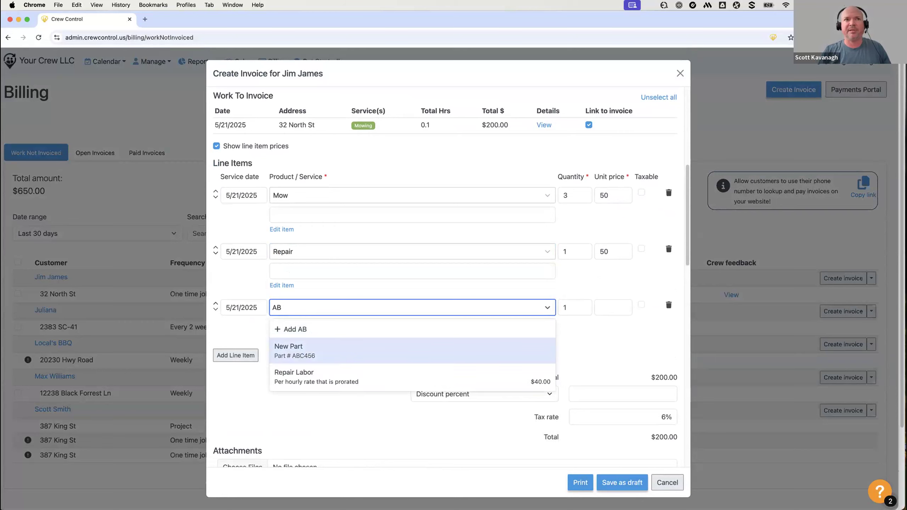
pyautogui.write('coil')
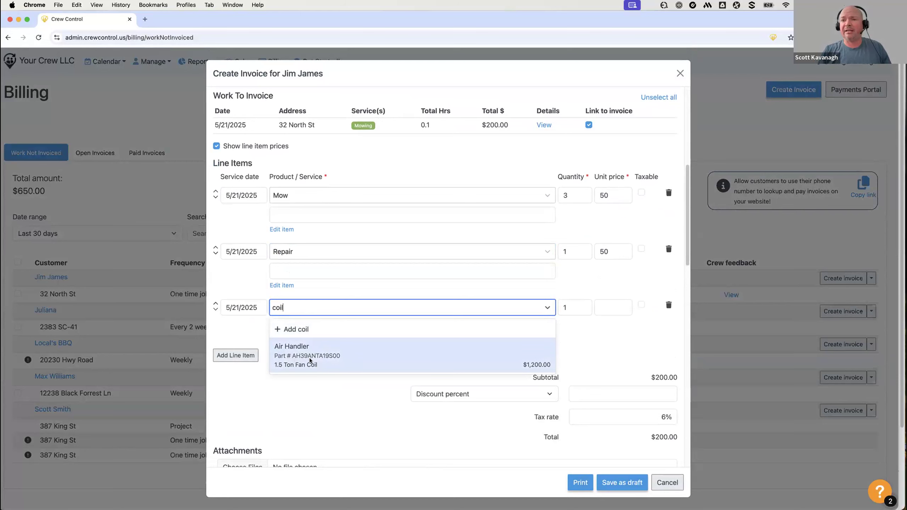
pyautogui.press('BackSpace')
pyautogui.press('BackSpace')
pyautogui.press('BackSpace')
pyautogui.press('BackSpace')
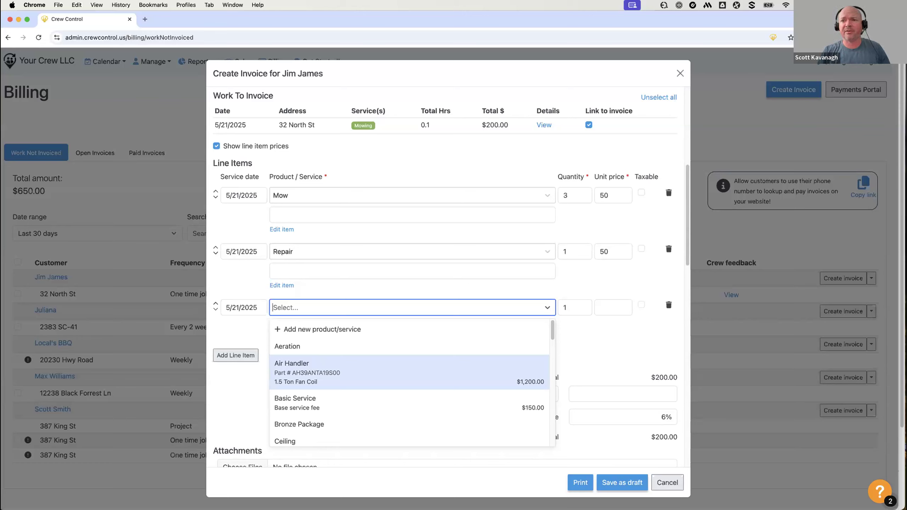
pyautogui.click(874, 230)
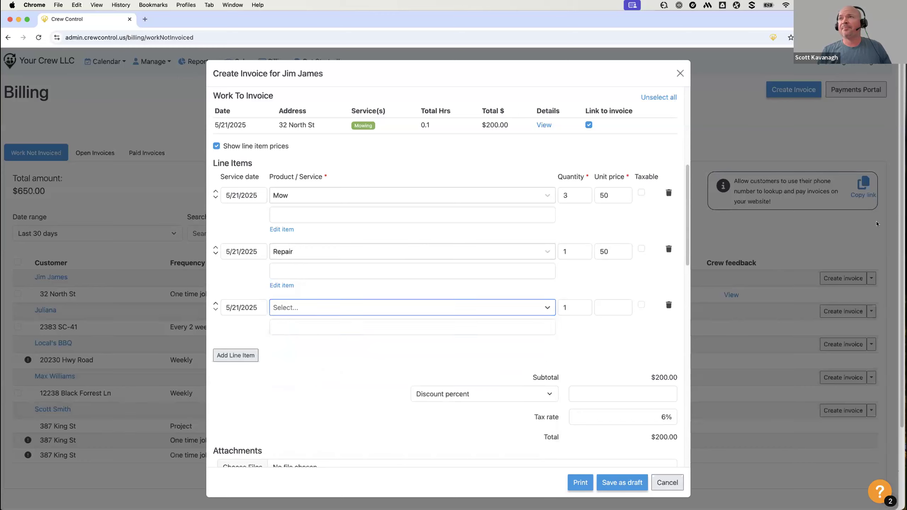
# Step: Switch to the Crew Schedule app, start a new line item on the invoice, look through the product list and close the list
pyautogui.press('super+Tab')
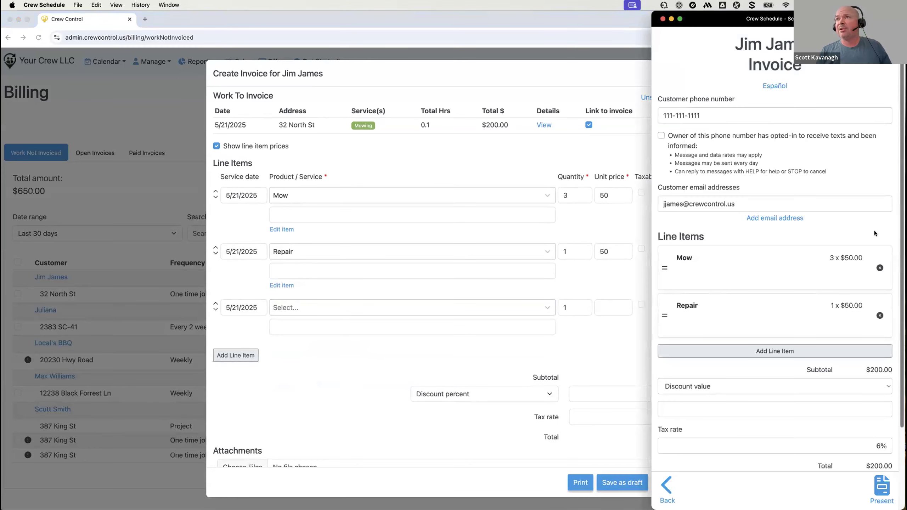
pyautogui.click(723, 349)
pyautogui.click(705, 116)
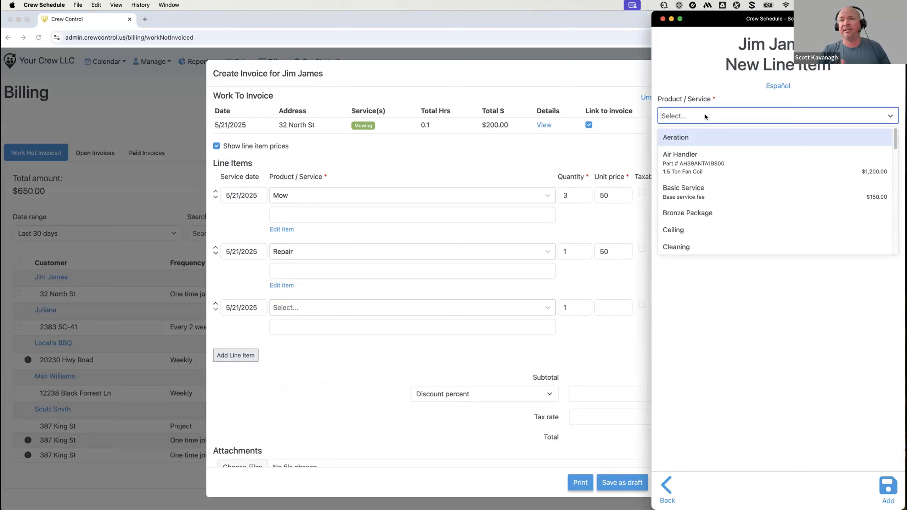
pyautogui.click(692, 295)
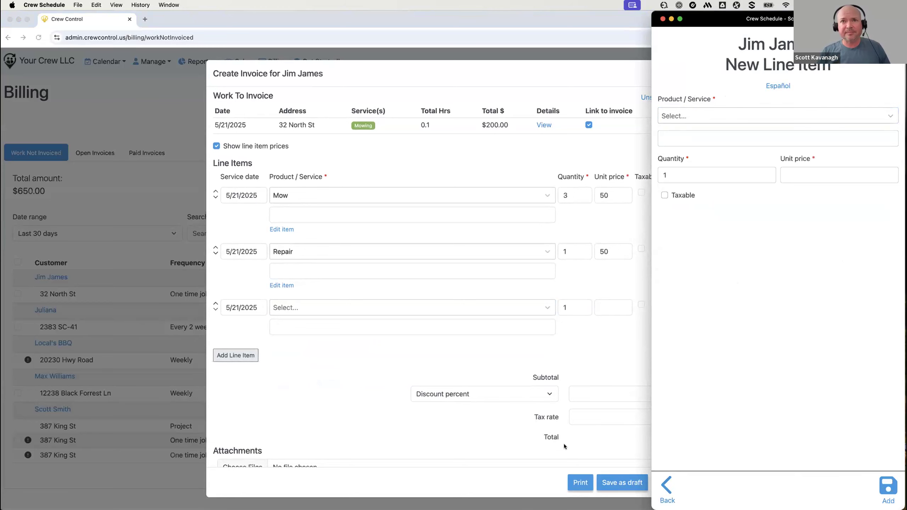
# Step: Return to the admin site in Chrome and discard the open invoice form without saving
pyautogui.click(514, 446)
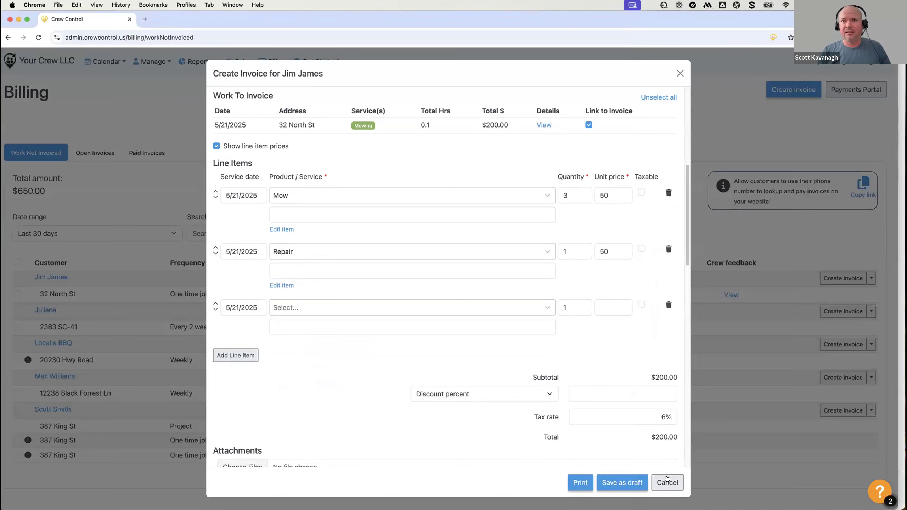
pyautogui.click(667, 482)
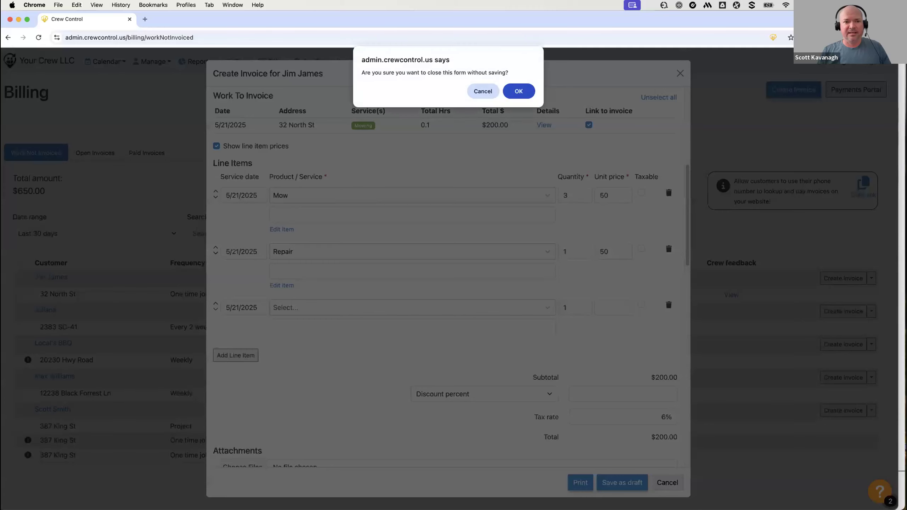
pyautogui.click(519, 91)
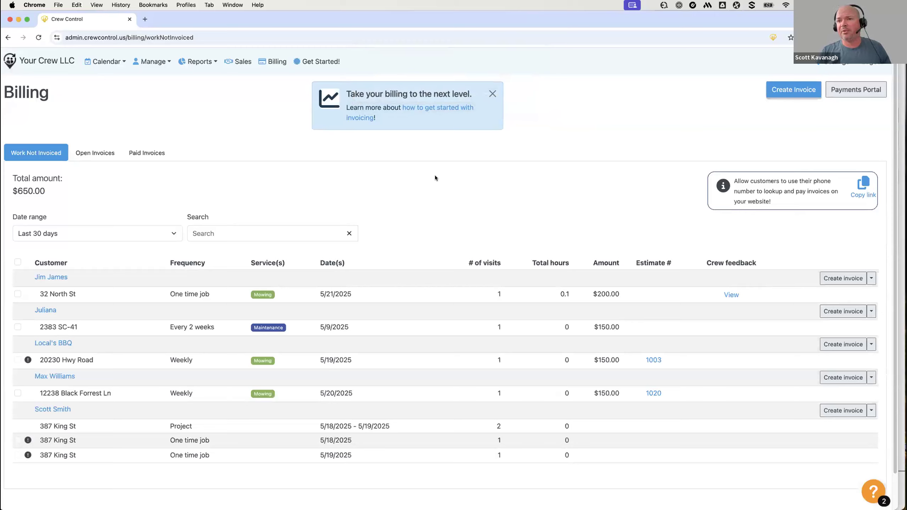
# Step: Look at the Sales board, and start a new form in the Customer Request Forms settings
pyautogui.click(240, 61)
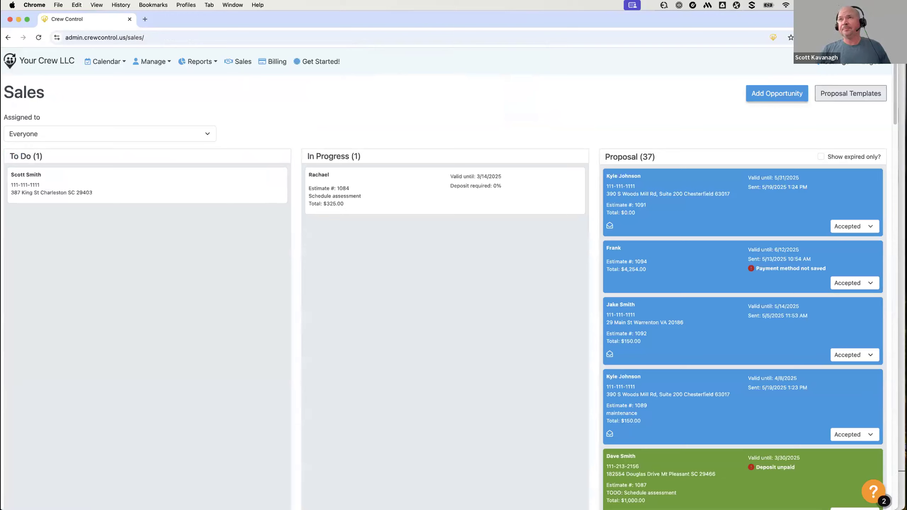
pyautogui.click(841, 63)
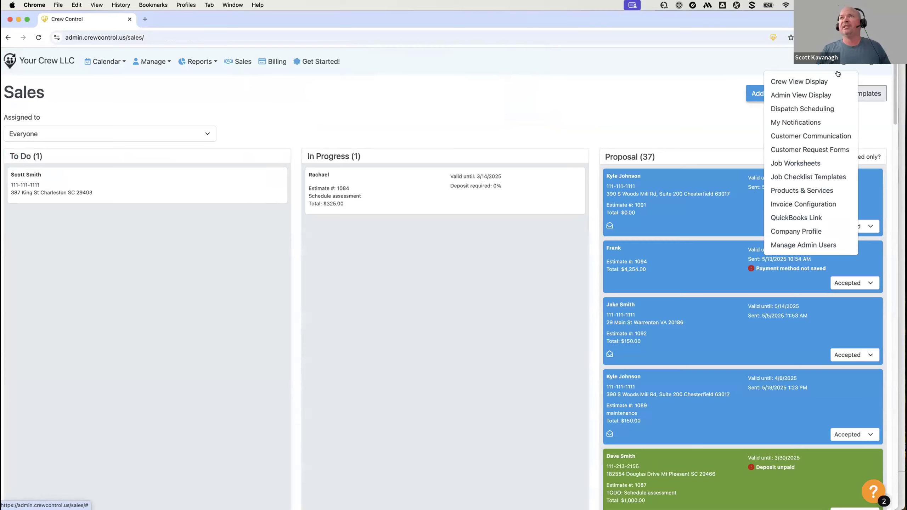
pyautogui.click(835, 152)
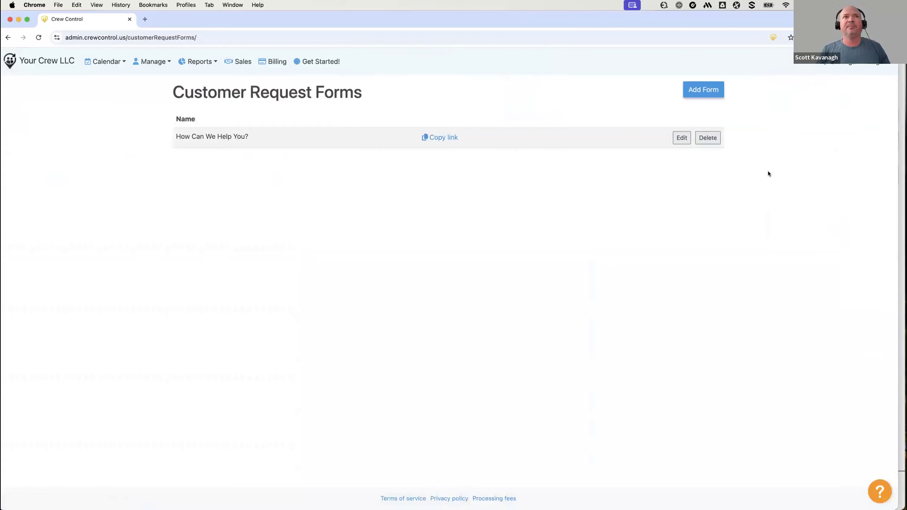
pyautogui.click(695, 91)
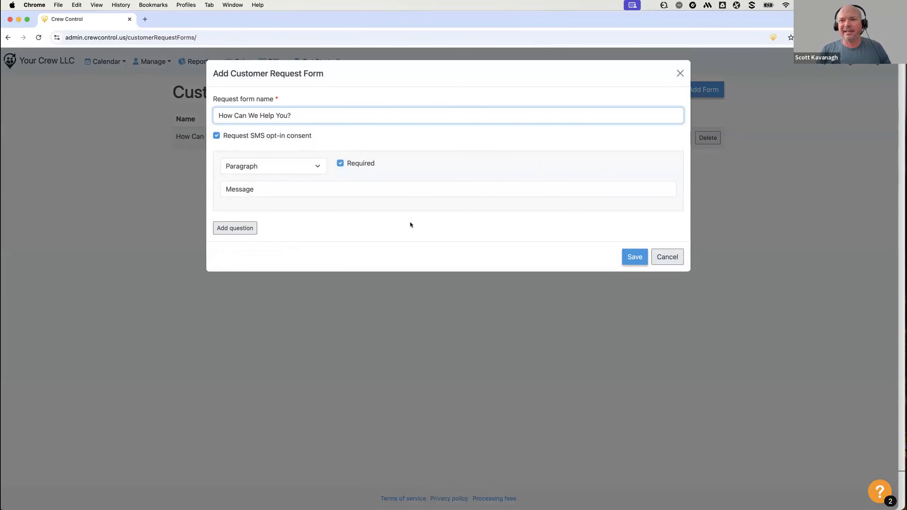
# Step: Add a Checkbox question labelled "Service 1" to the request form
pyautogui.click(238, 227)
pyautogui.click(269, 236)
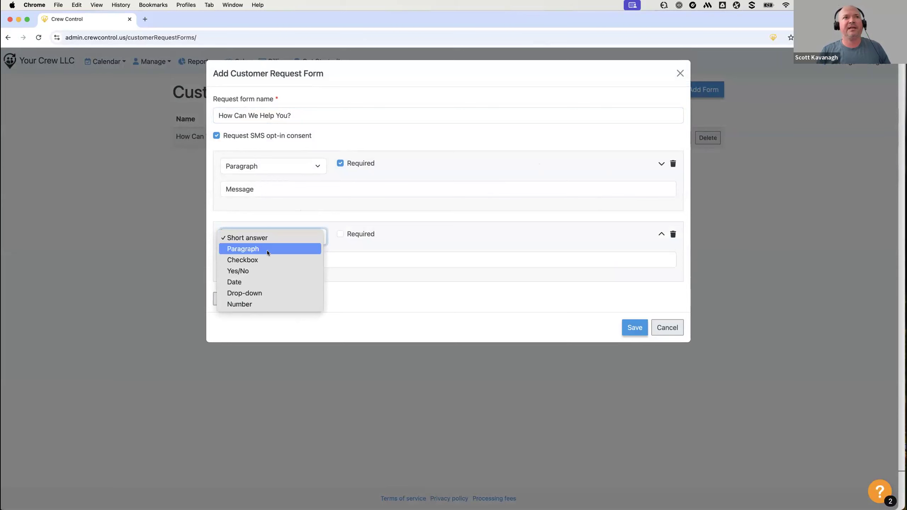
pyautogui.click(275, 259)
pyautogui.click(285, 258)
pyautogui.write('Sevice')
pyautogui.press('BackSpace')
pyautogui.press('BackSpace')
pyautogui.press('BackSpace')
pyautogui.press('BackSpace')
pyautogui.write('r')
pyautogui.press('BackSpace')
pyautogui.press('BackSpace')
pyautogui.write('rvice 1')
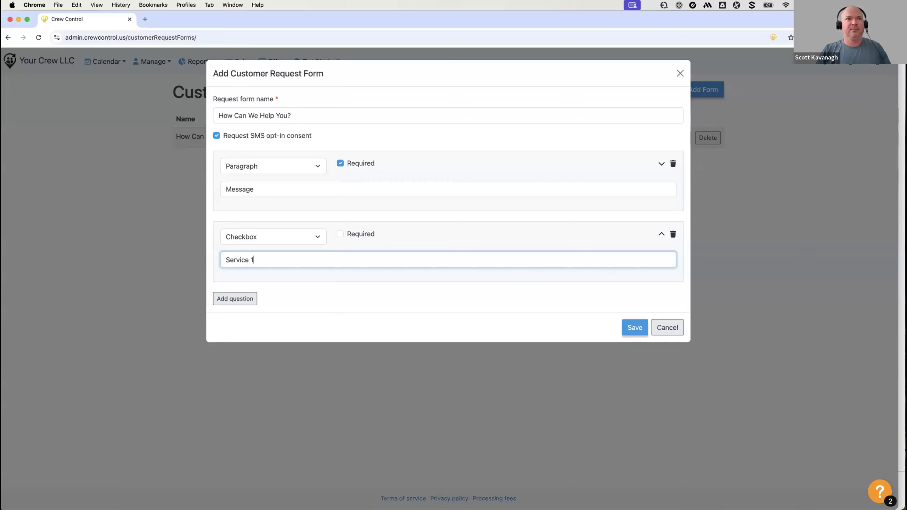
# Step: Copy the Service 1 label and reuse it for another Checkbox question labelled "Service 2"
pyautogui.press('super+a')
pyautogui.press('super+c')
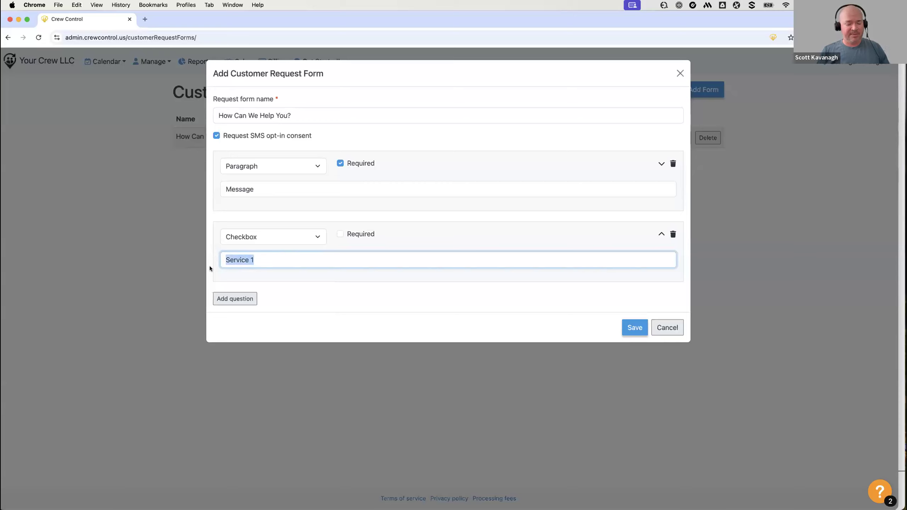
pyautogui.click(235, 299)
pyautogui.click(257, 308)
pyautogui.click(262, 329)
pyautogui.click(267, 331)
pyautogui.press('super+v')
pyautogui.press('BackSpace')
pyautogui.write('3')
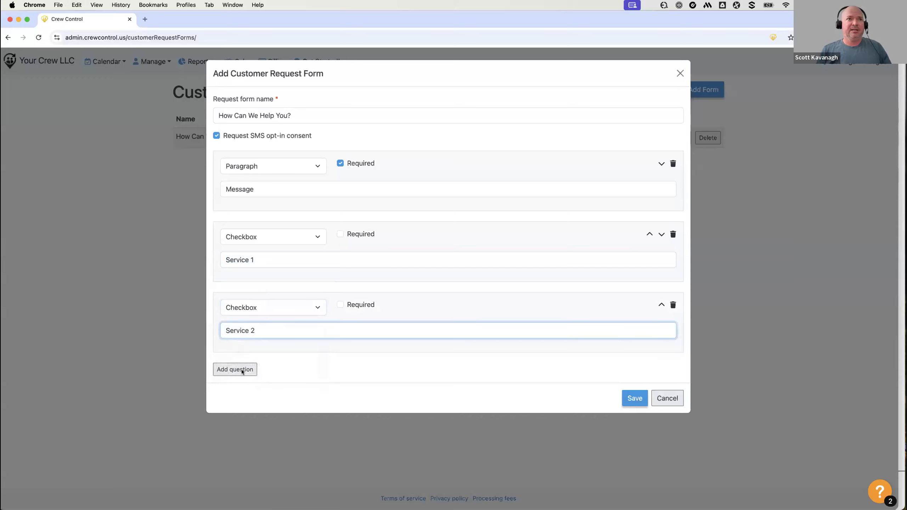
# Step: Add a further Checkbox question labelled "Service 3" to the request form
pyautogui.click(242, 371)
pyautogui.click(277, 378)
pyautogui.click(327, 364)
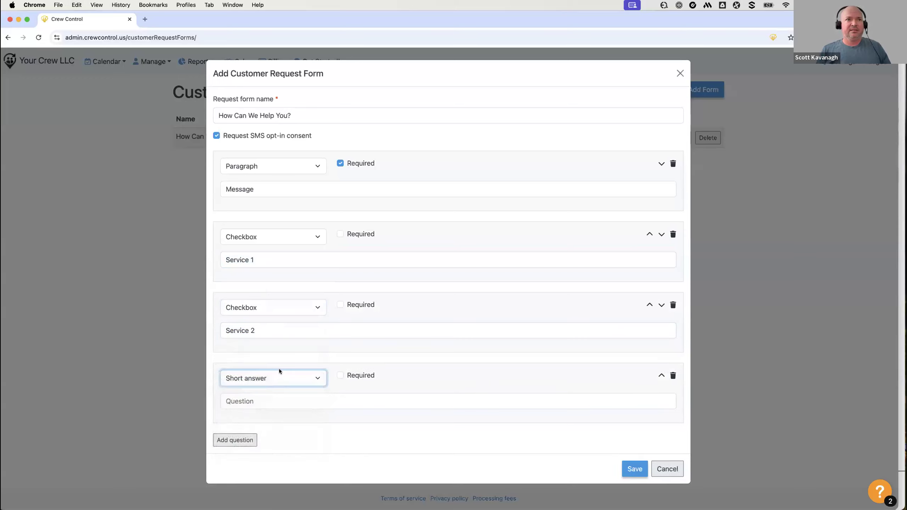
pyautogui.click(266, 376)
pyautogui.click(268, 402)
pyautogui.click(268, 401)
pyautogui.press('super+v')
pyautogui.press('BackSpace')
pyautogui.write('3')
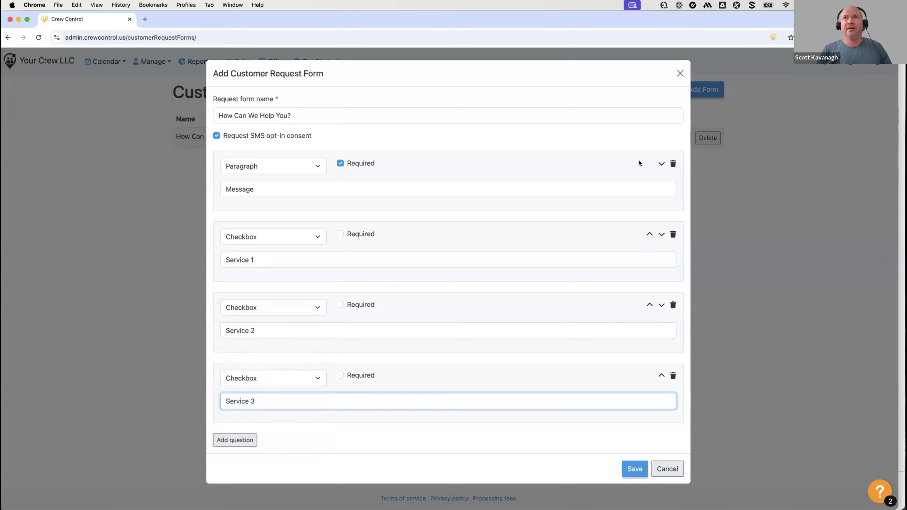
# Step: Move the Message paragraph question below the three service checkboxes
pyautogui.click(661, 164)
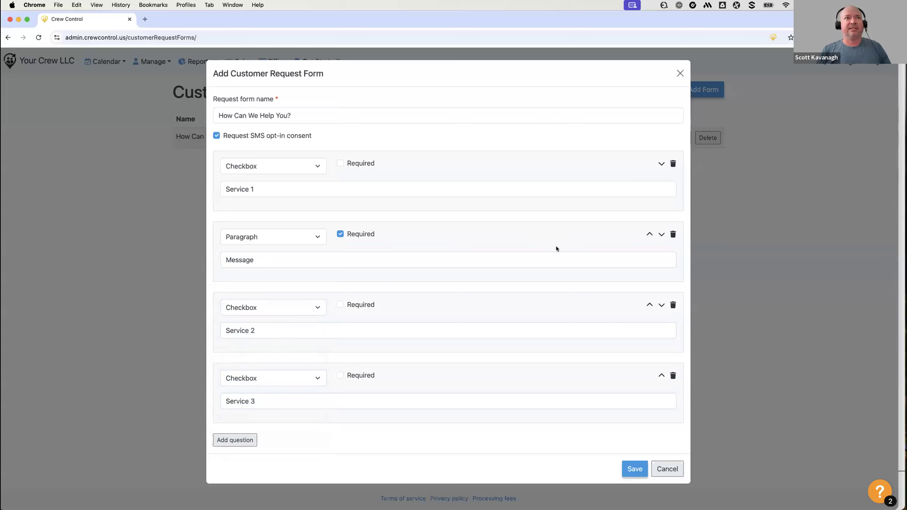
pyautogui.click(662, 235)
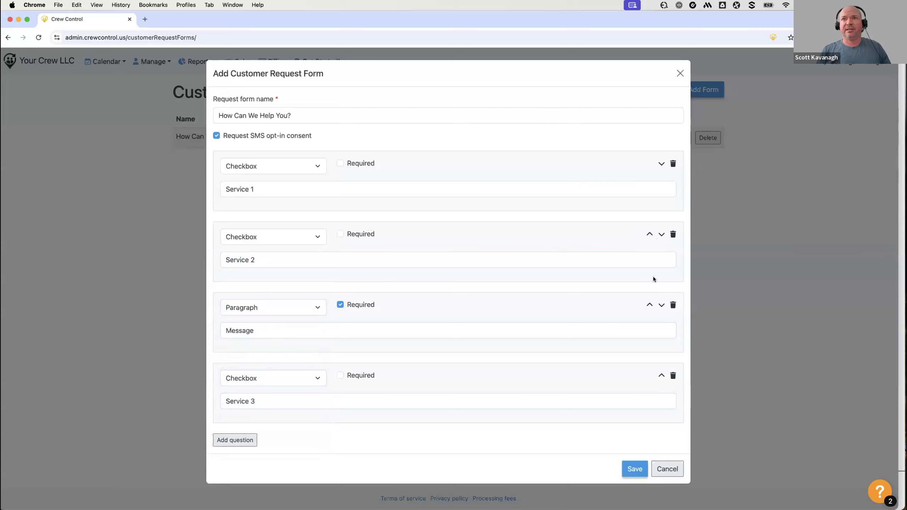
pyautogui.click(662, 305)
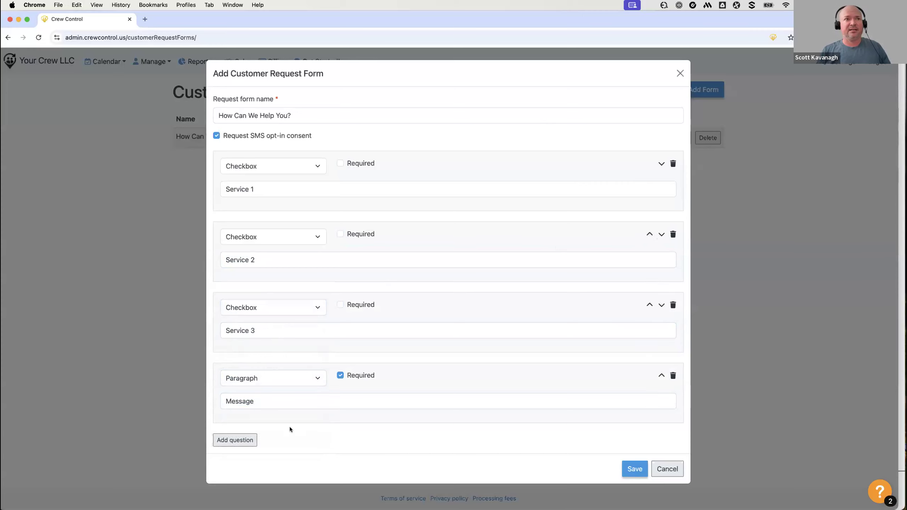
# Step: Relabel the Message question as "Additional Details" and save the new customer request form
pyautogui.moveTo(255, 399); pyautogui.dragTo(210, 400)
pyautogui.write('Addit')
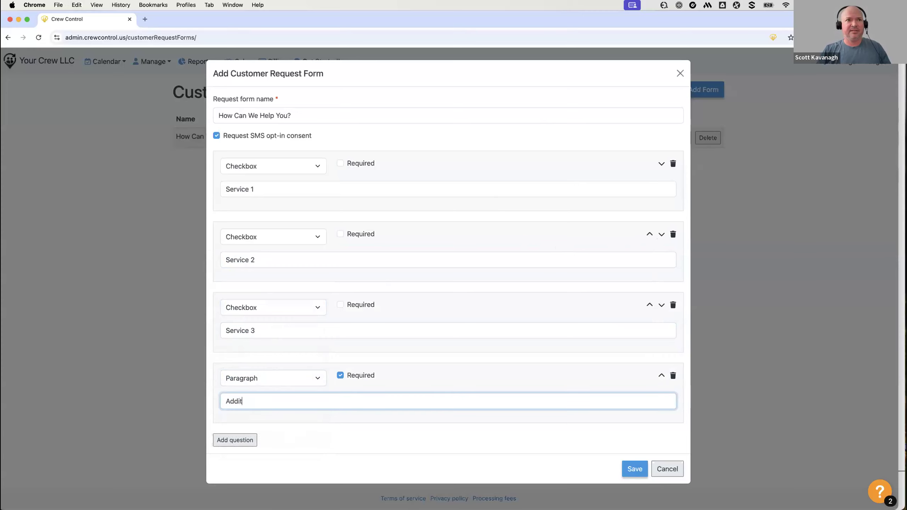
pyautogui.write('ional Details')
pyautogui.click(233, 440)
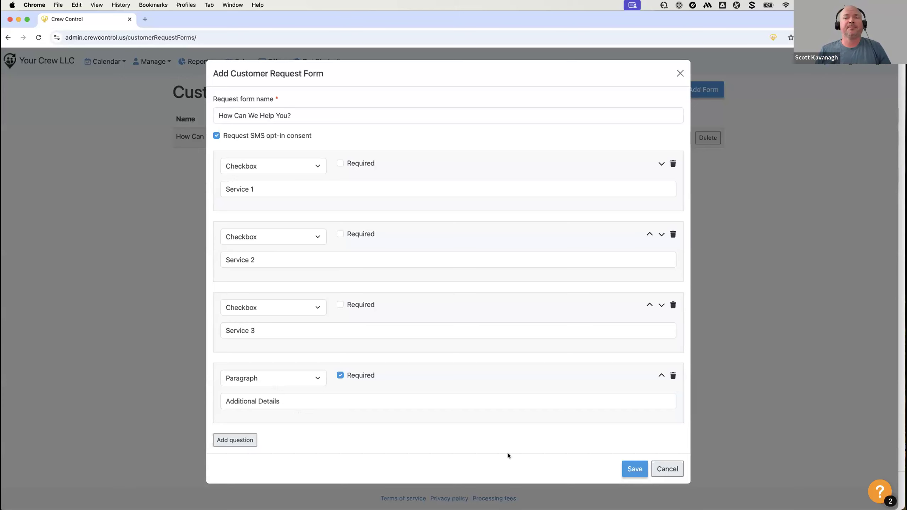
pyautogui.click(634, 469)
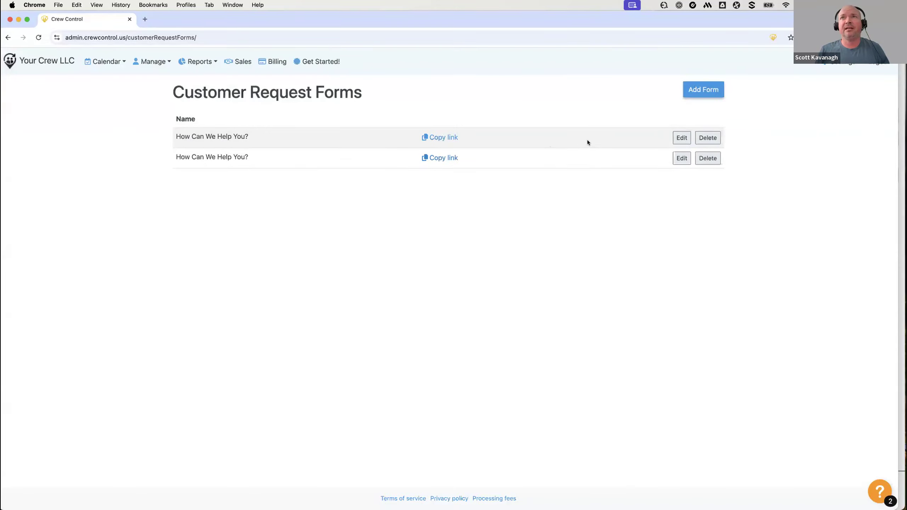
# Step: Reopen the newly saved request form to review its name and questions, and close it without saving
pyautogui.click(681, 157)
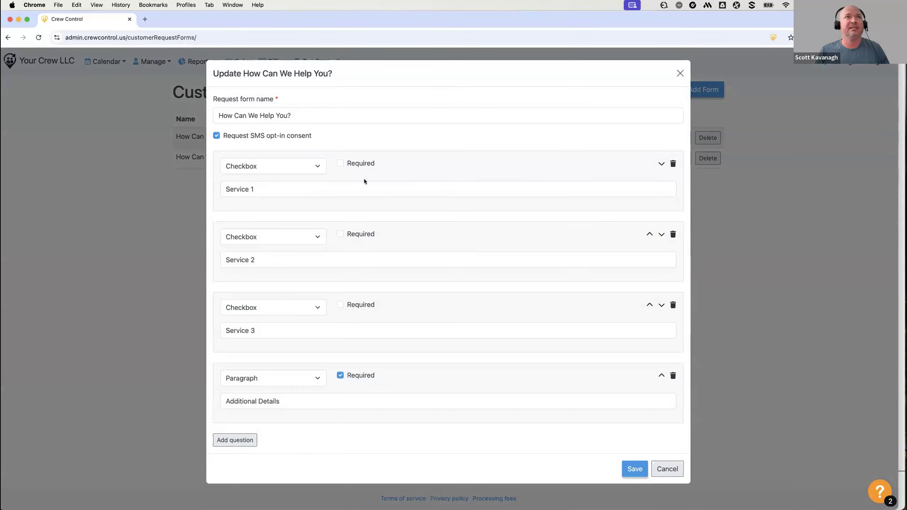
pyautogui.click(350, 112)
pyautogui.click(665, 468)
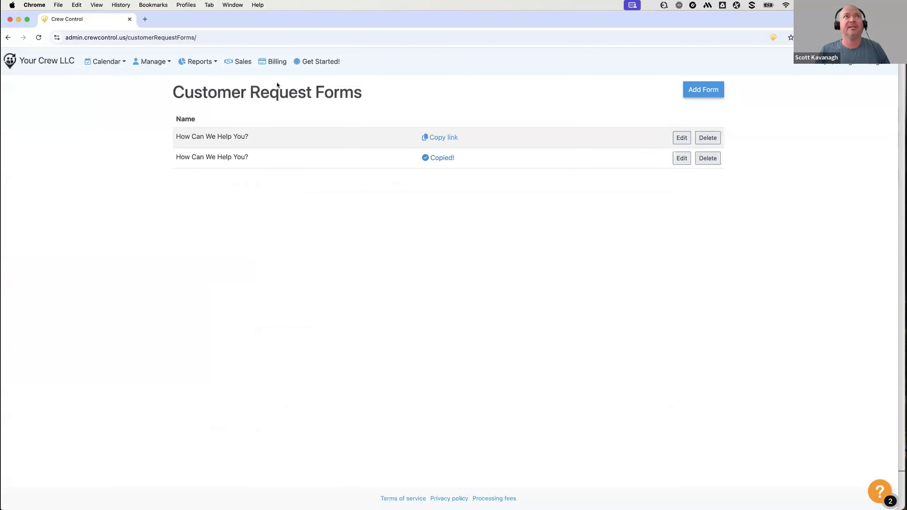
# Step: Open the new request form's copied customer link in a new browser tab
pyautogui.click(145, 19)
pyautogui.press('super+v')
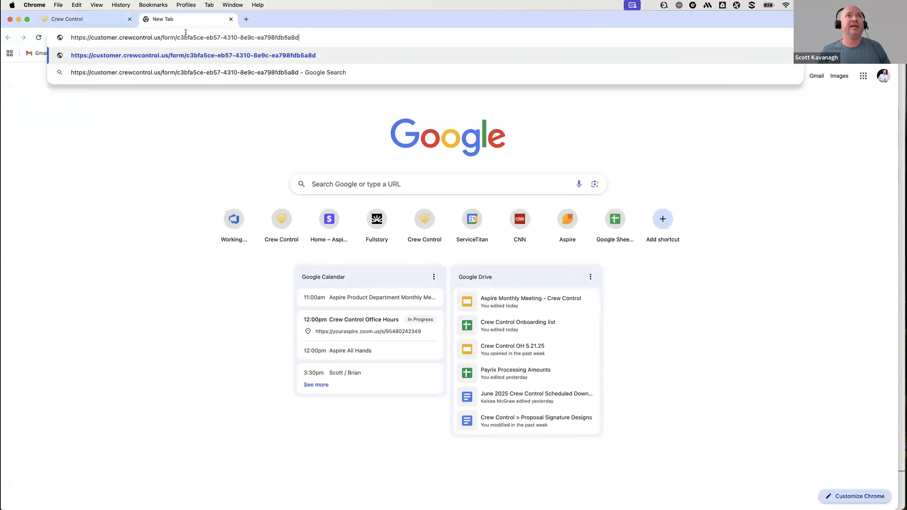
pyautogui.press('Return')
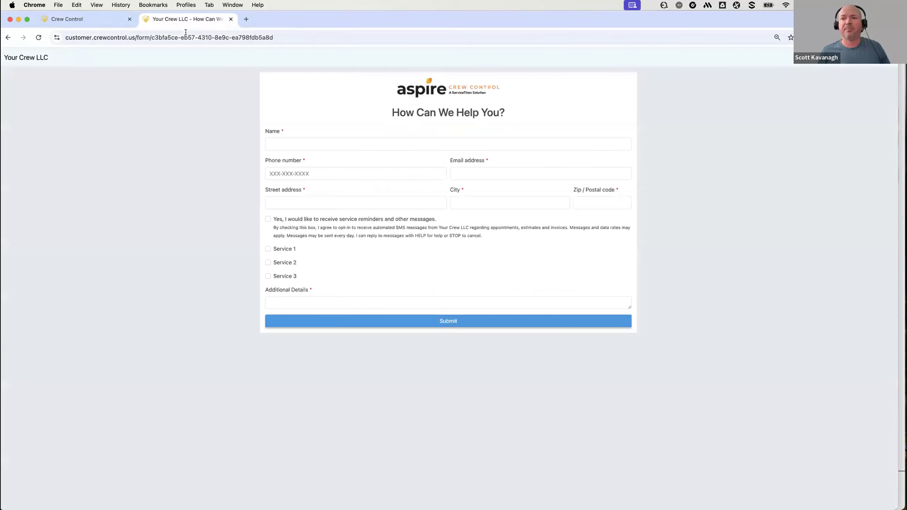
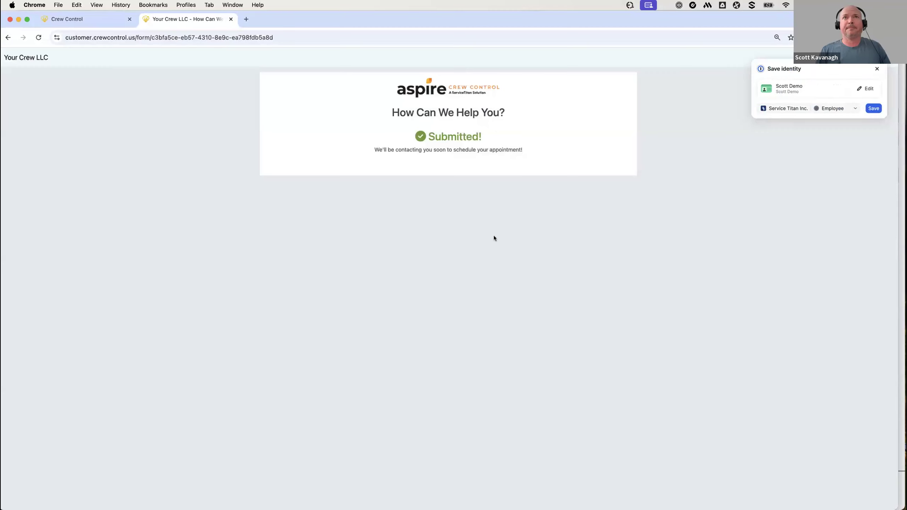
# Step: Return to the admin site's tab and open the Sales board to check for the submitted customer request
pyautogui.click(90, 19)
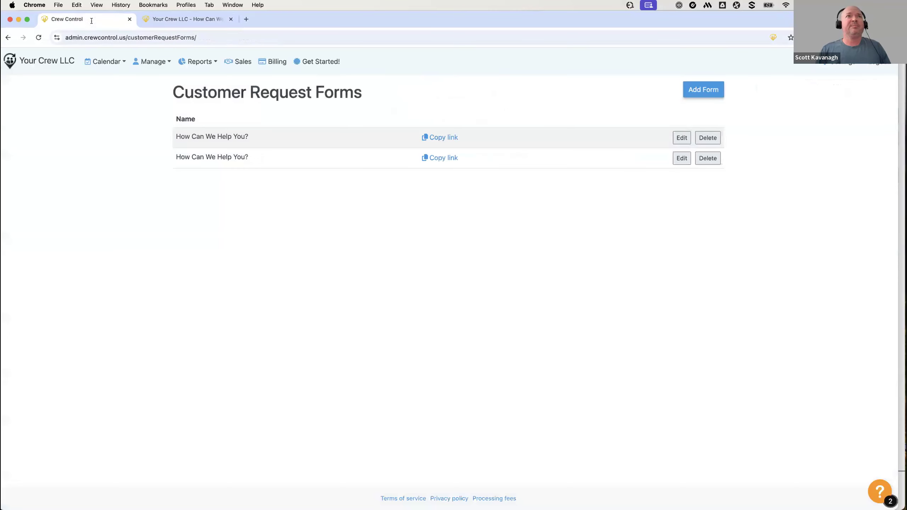
pyautogui.click(237, 61)
pyautogui.moveTo(236, 202)
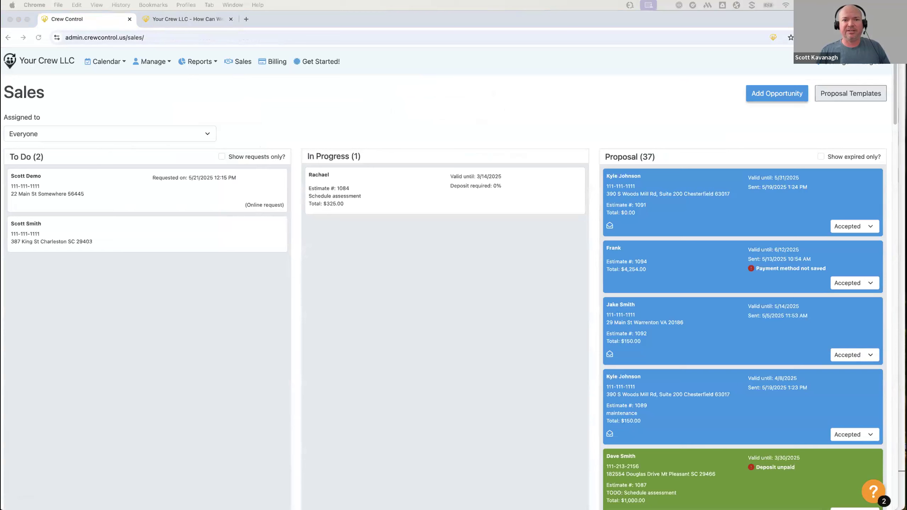
# Step: Review the email options in My Notifications, including the one for customer requests, and close the dialog without saving
pyautogui.click(814, 21)
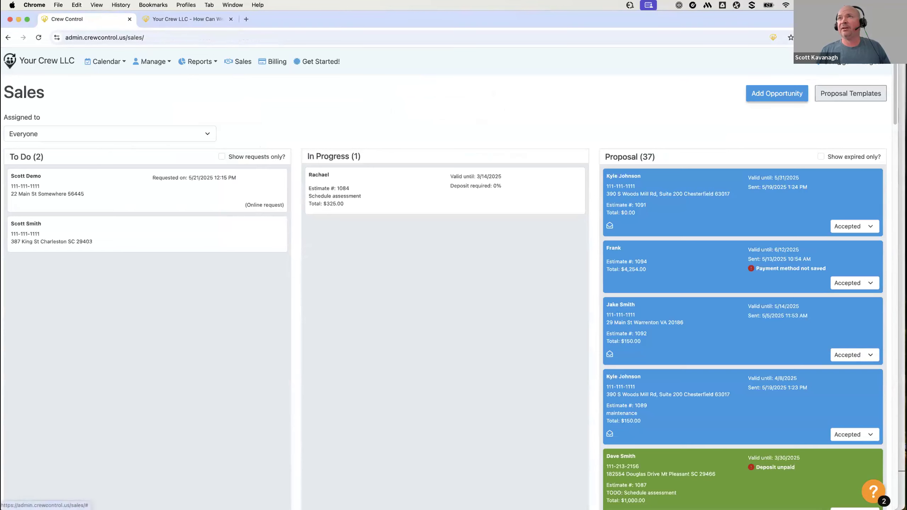
pyautogui.click(835, 62)
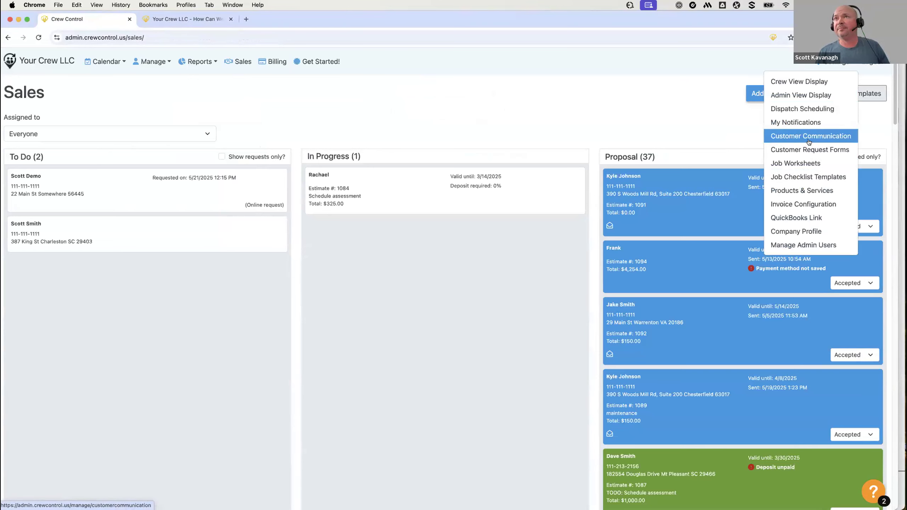
pyautogui.click(799, 123)
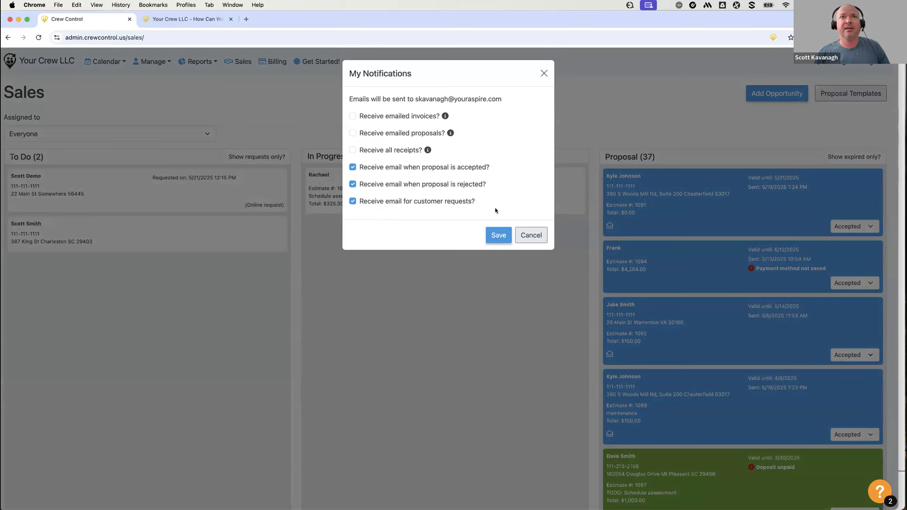
pyautogui.click(532, 237)
# Step: View the service request details of the online request in the To Do column and close them
pyautogui.moveTo(118, 201)
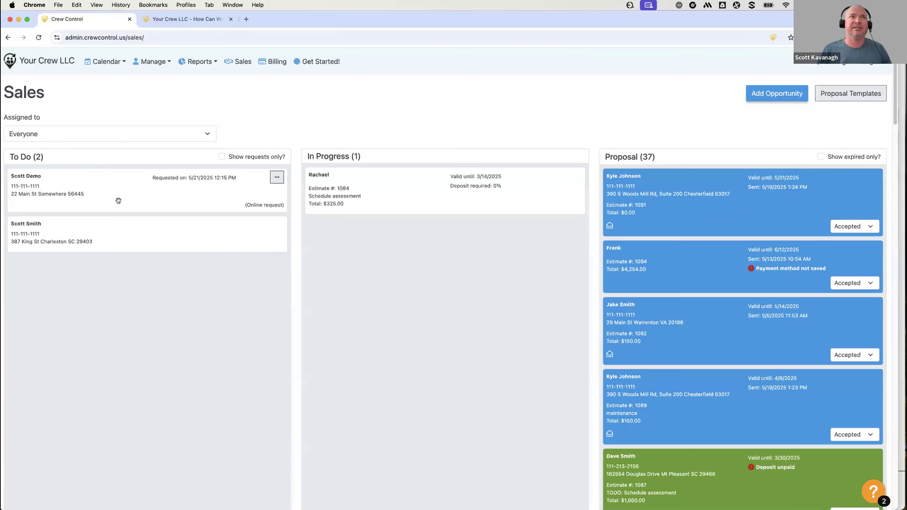
pyautogui.click(277, 178)
pyautogui.click(279, 202)
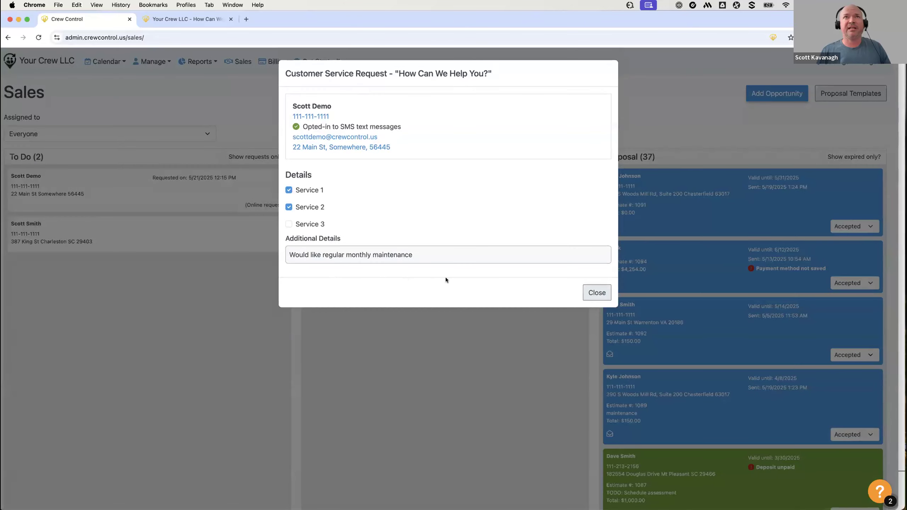
pyautogui.click(596, 293)
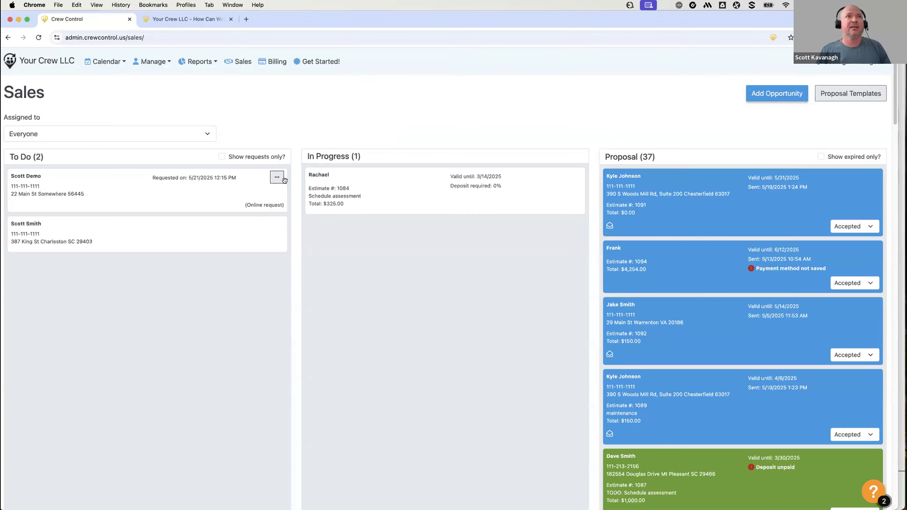
pyautogui.click(277, 177)
pyautogui.click(300, 191)
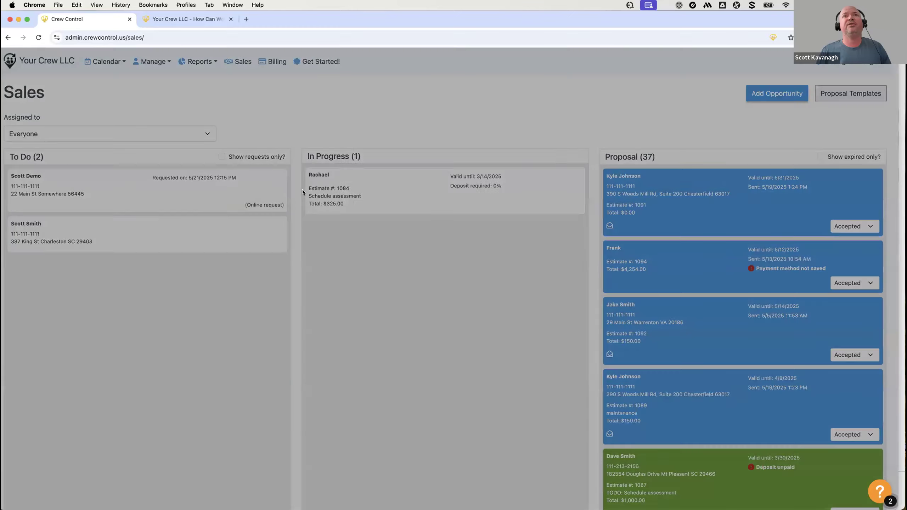
pyautogui.click(370, 222)
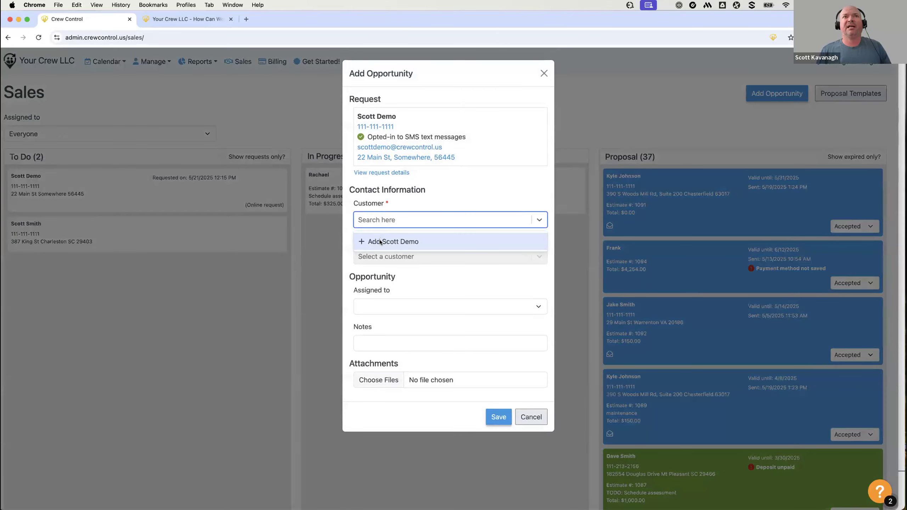
pyautogui.click(420, 242)
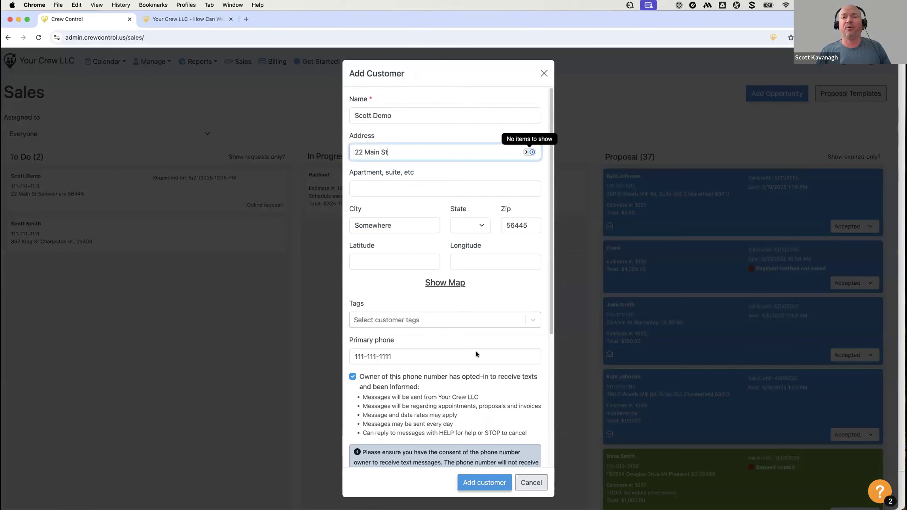
pyautogui.click(531, 488)
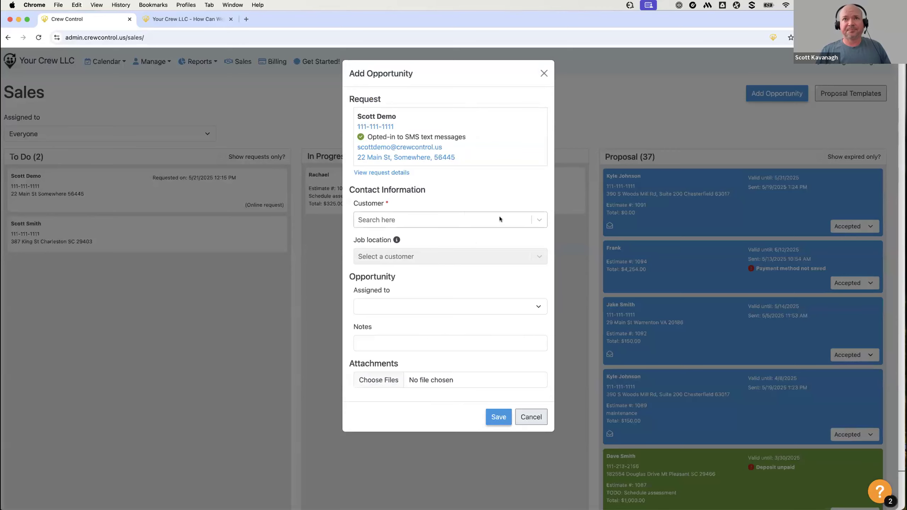
pyautogui.click(530, 417)
# Step: Start creating an opportunity from the online request card in the To Do column
pyautogui.click(276, 177)
pyautogui.moveTo(271, 191)
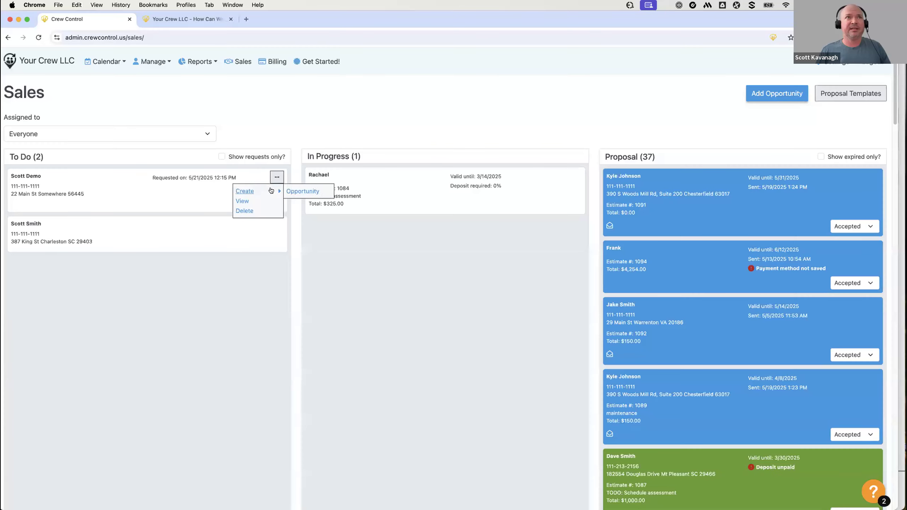
pyautogui.click(303, 191)
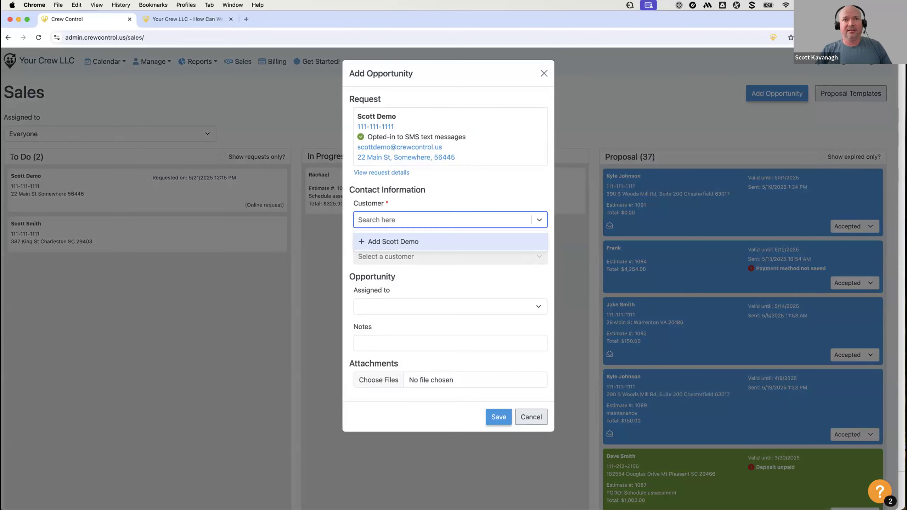
pyautogui.write('Scott')
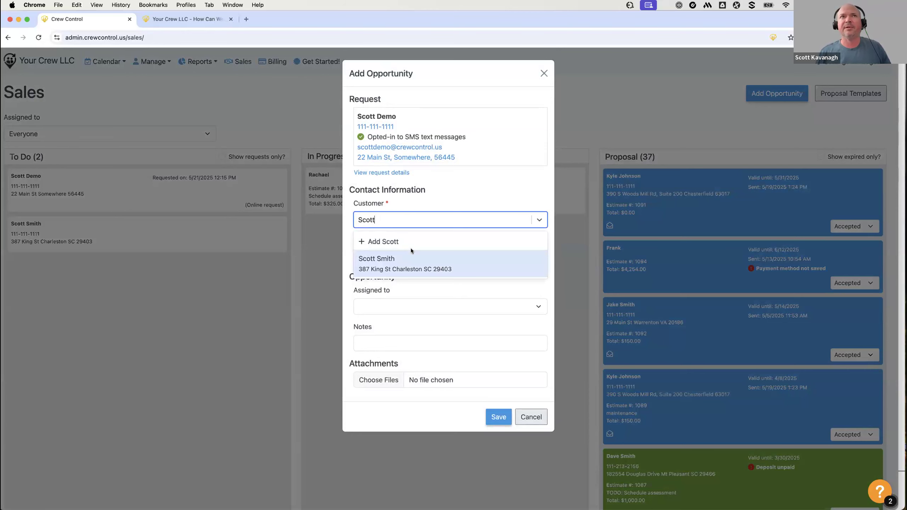
pyautogui.click(411, 243)
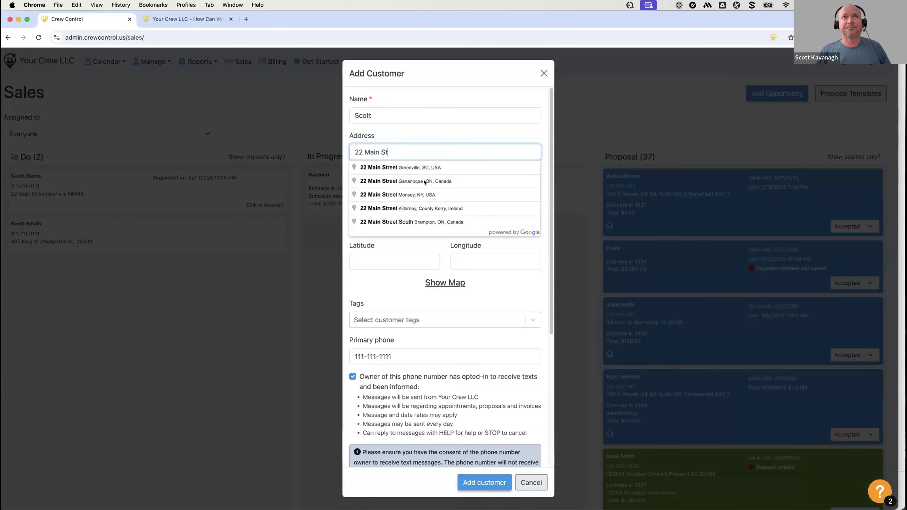
pyautogui.click(421, 111)
pyautogui.click(531, 483)
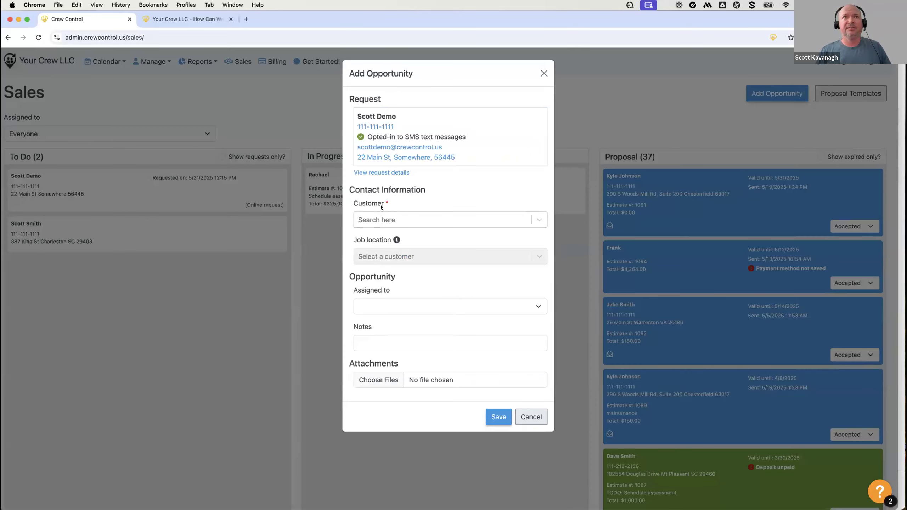
# Step: Add the requester as a new customer using the request's prefilled details, and save the opportunity
pyautogui.click(464, 223)
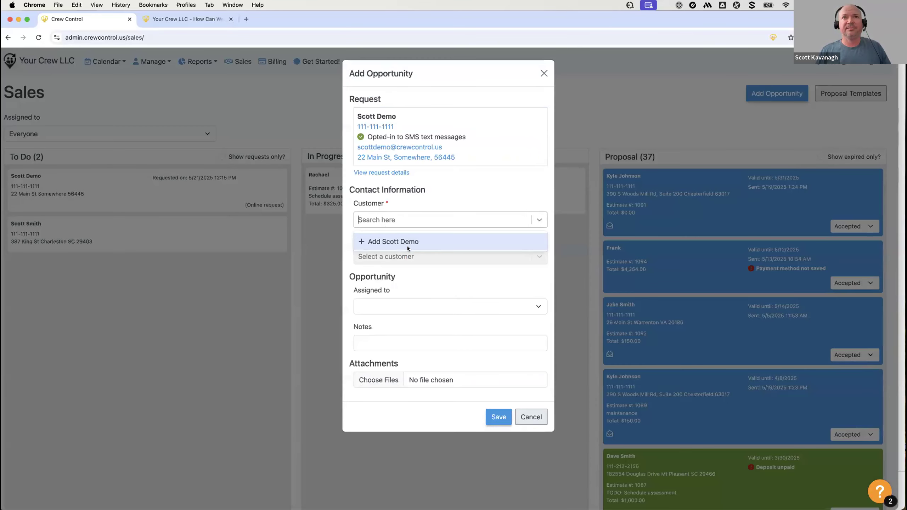
pyautogui.click(407, 243)
pyautogui.click(498, 293)
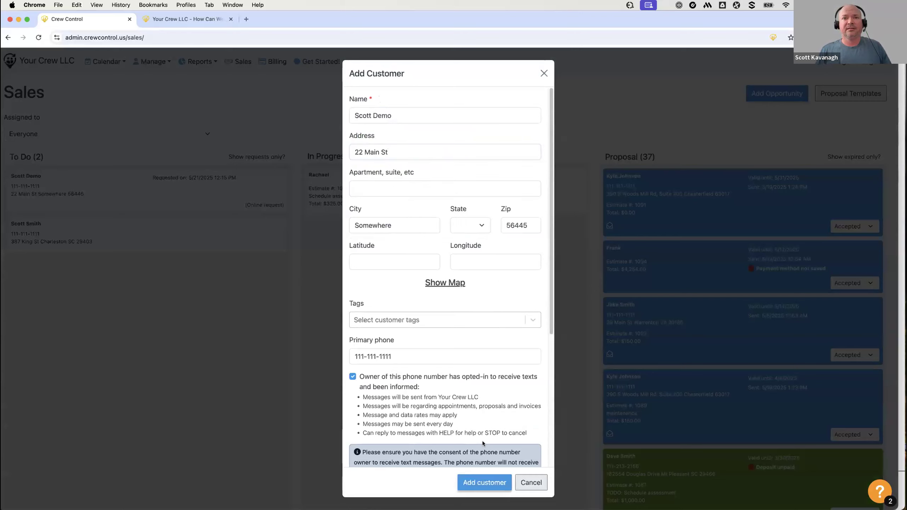
pyautogui.click(482, 483)
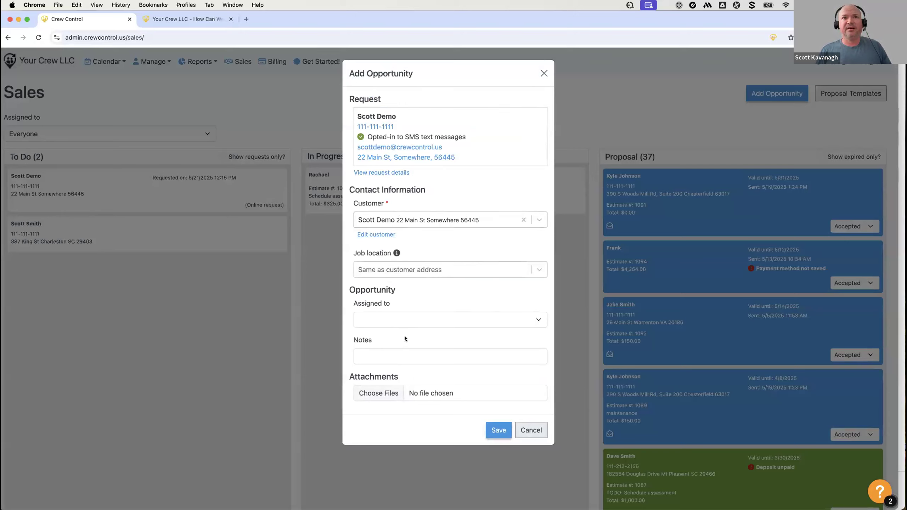
pyautogui.click(498, 430)
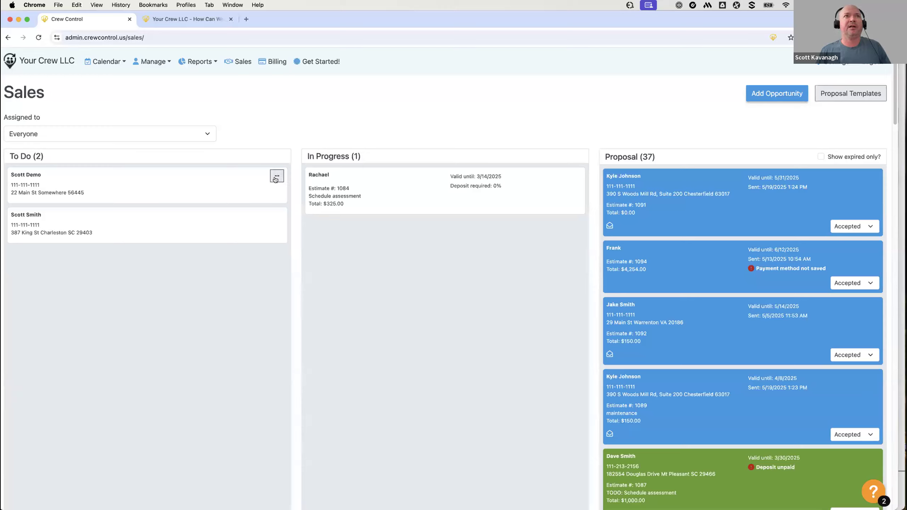
# Step: View the original service request attached to the new opportunity in the To Do column and close it
pyautogui.click(276, 176)
pyautogui.moveTo(265, 212)
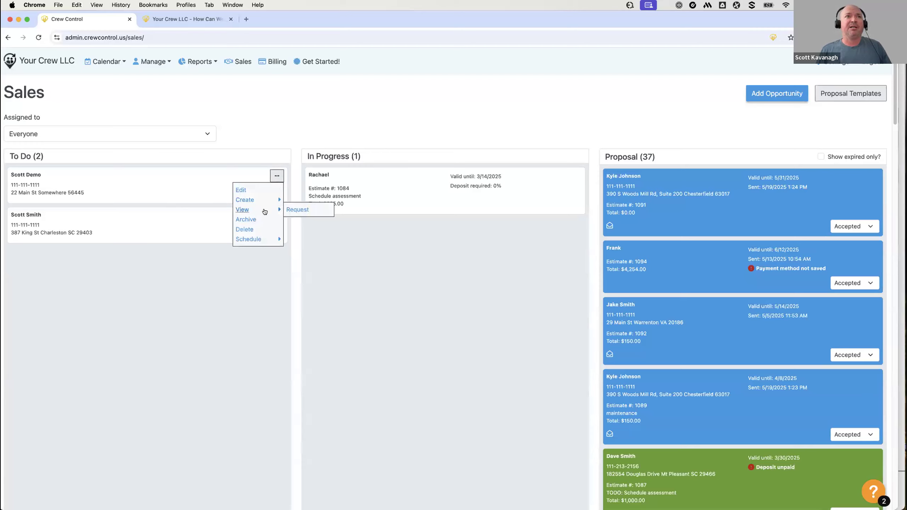
pyautogui.click(290, 211)
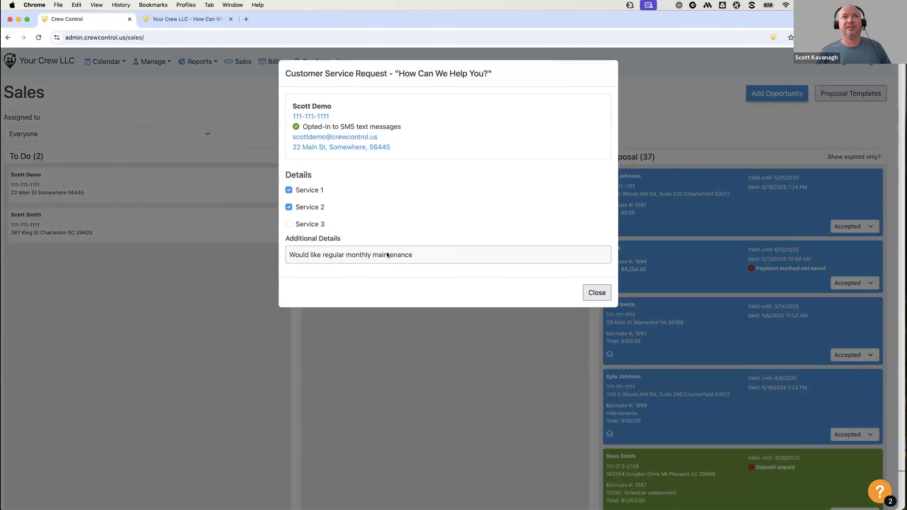
pyautogui.click(269, 173)
# Step: Create a proposal from the new opportunity and populate it from the "B. Bronze Package" template
pyautogui.click(277, 178)
pyautogui.moveTo(271, 199)
pyautogui.click(301, 201)
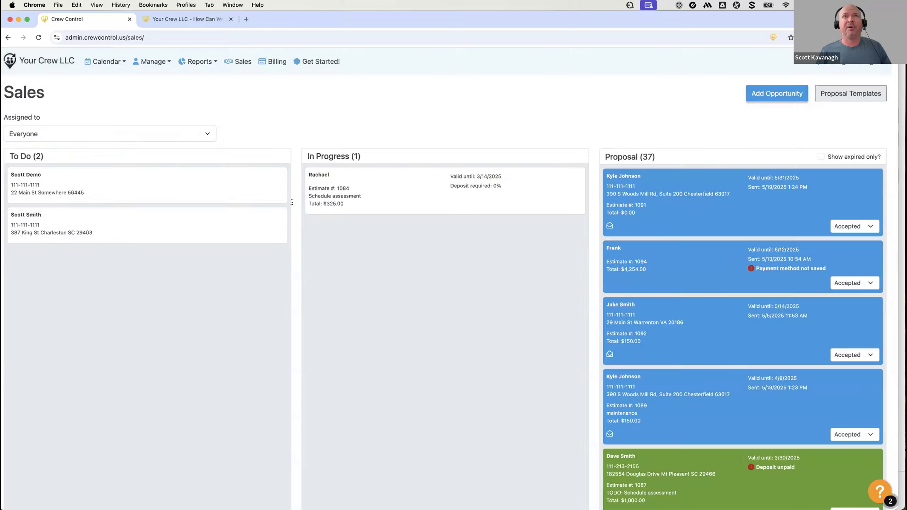
pyautogui.scroll(-8, 327, 332)
pyautogui.scroll(8, 269, 217)
pyautogui.click(254, 118)
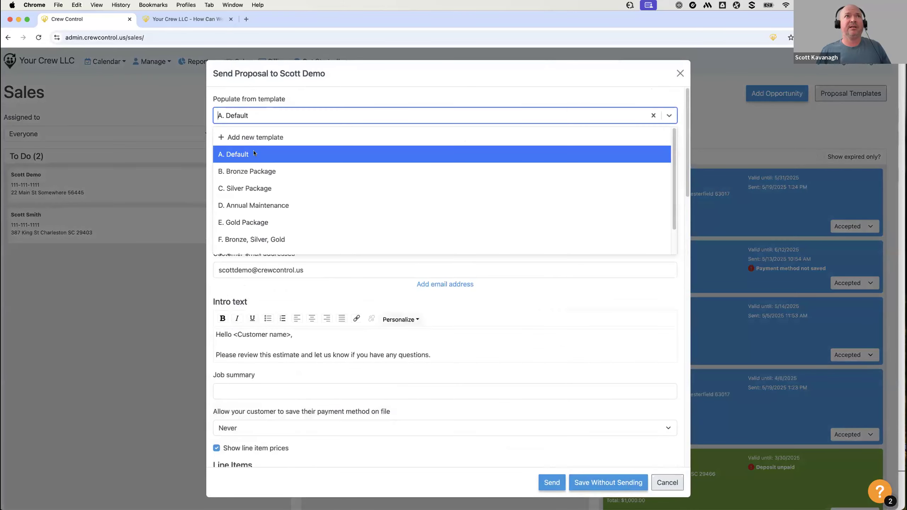
pyautogui.click(254, 174)
# Step: Set the unit price of the Mow line item to 50 and save the proposal without sending it
pyautogui.scroll(-8, 321, 308)
pyautogui.scroll(-6, 322, 309)
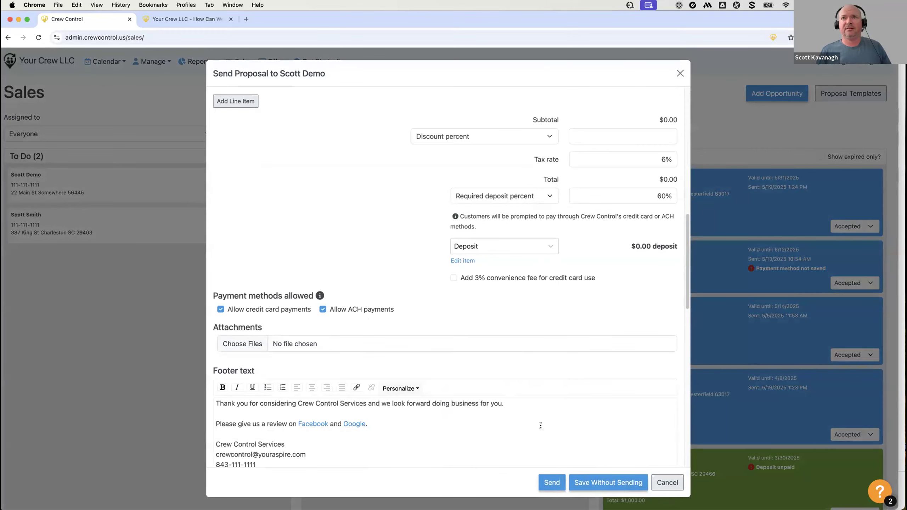
pyautogui.scroll(8, 526, 422)
pyautogui.scroll(-2, 567, 481)
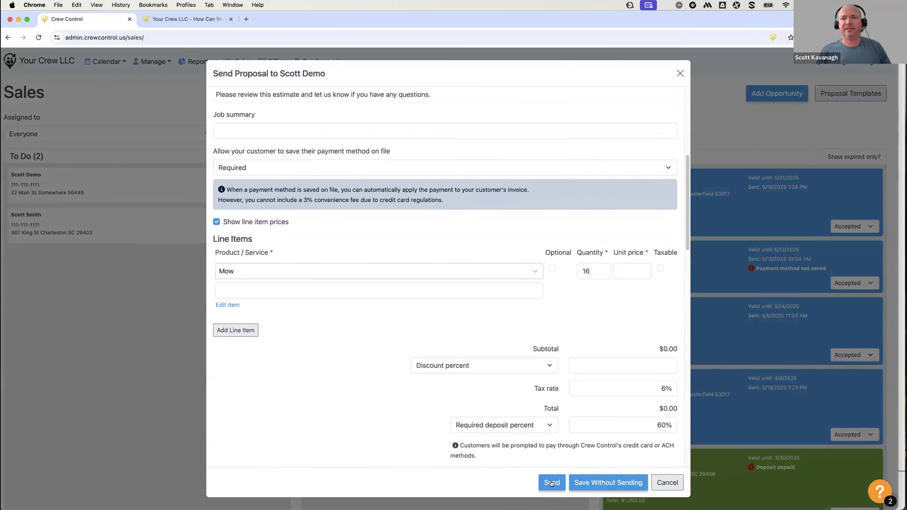
pyautogui.click(621, 271)
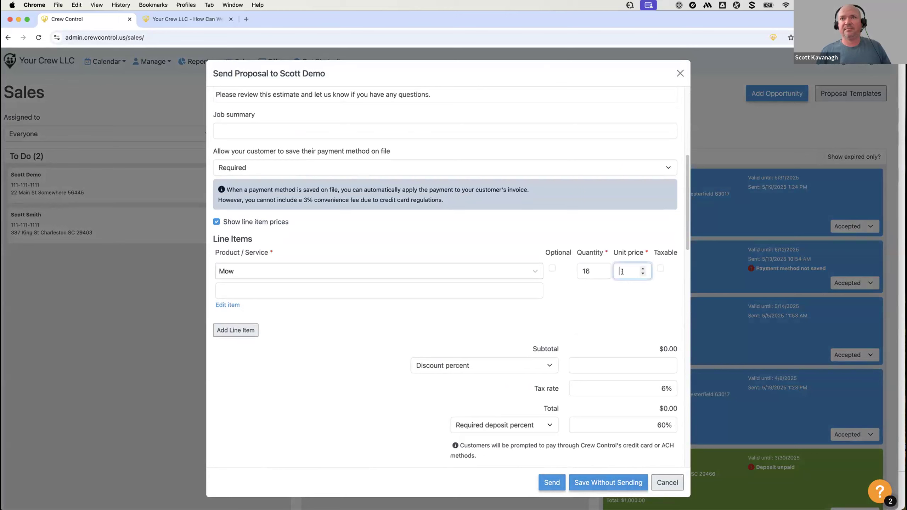
pyautogui.write('50')
pyautogui.click(599, 483)
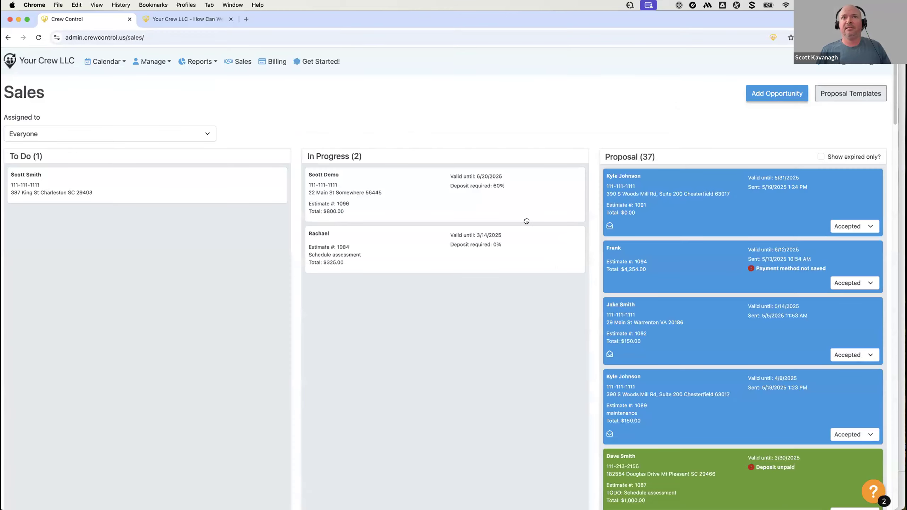
# Step: Send the newly saved proposal from the In Progress column to the customer and set its status to Accepted
pyautogui.click(575, 176)
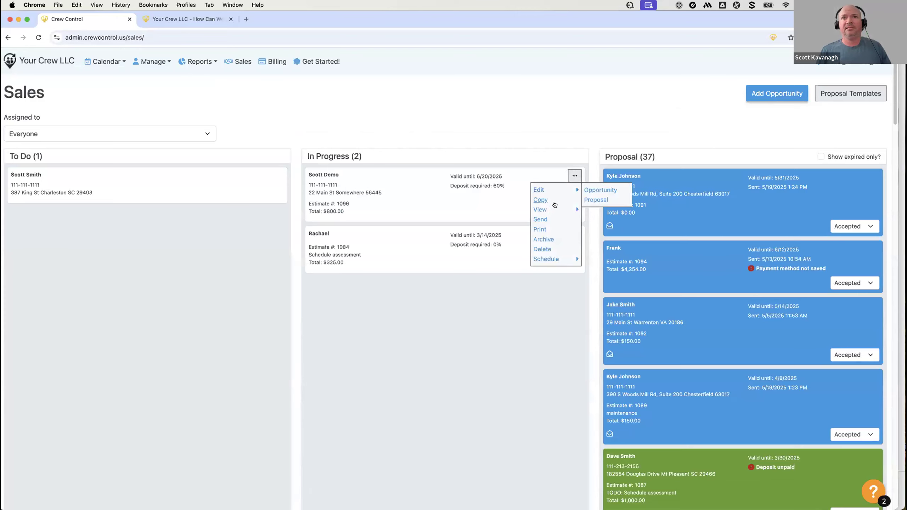
pyautogui.click(553, 217)
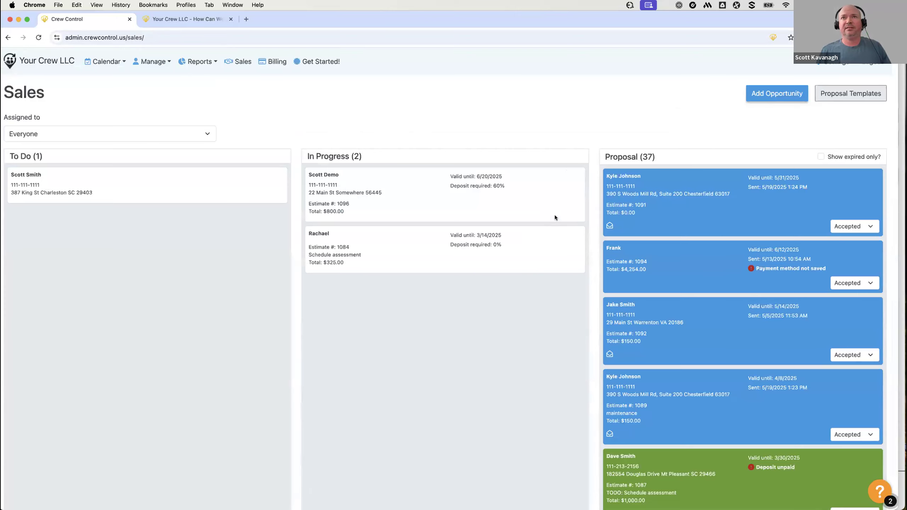
pyautogui.click(496, 236)
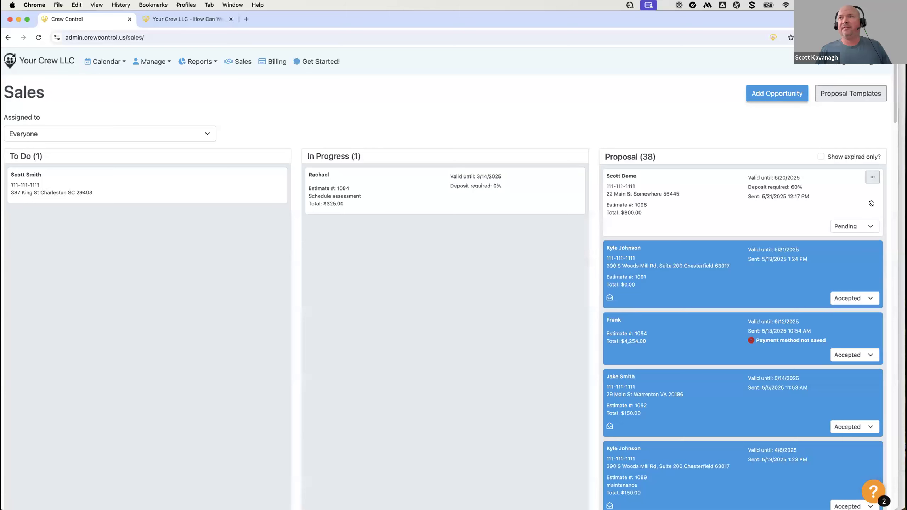
pyautogui.click(860, 228)
pyautogui.click(856, 236)
# Step: Check the view options on the accepted proposal card for access to the original request, and dismiss them
pyautogui.click(873, 177)
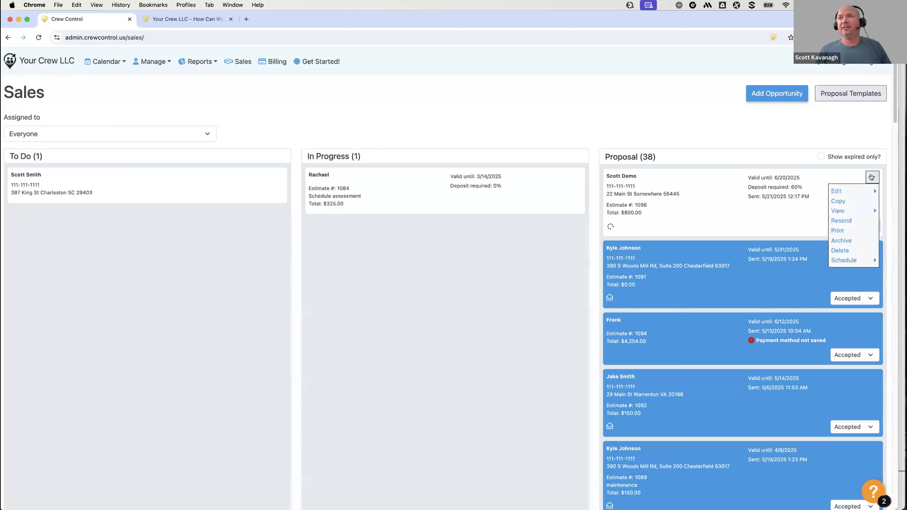
pyautogui.moveTo(860, 214)
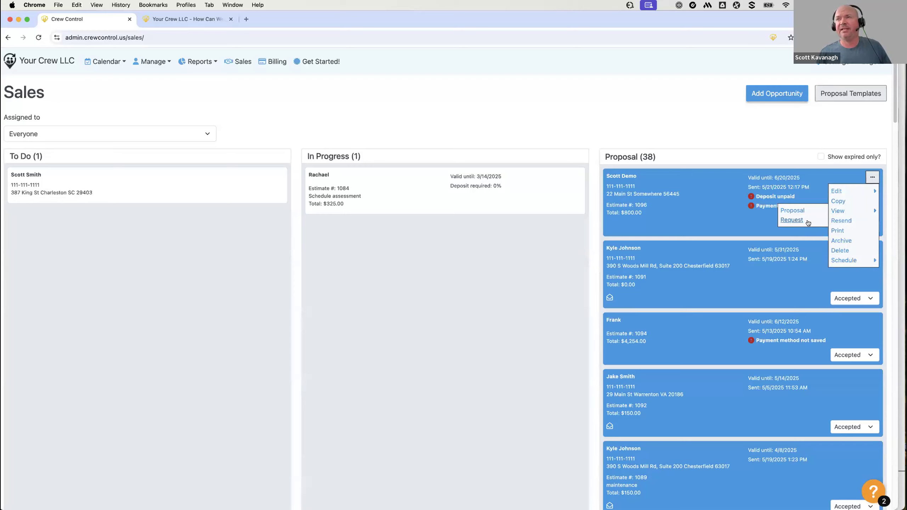
pyautogui.click(569, 278)
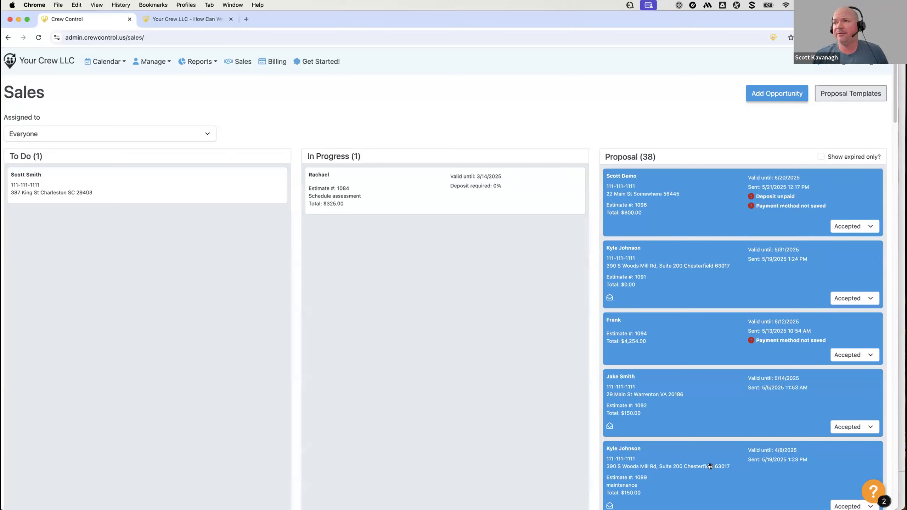
# Step: Open the Ideas Portal from the Resource Center to look over the submitted ideas, and return to the Sales board's tab
pyautogui.click(871, 492)
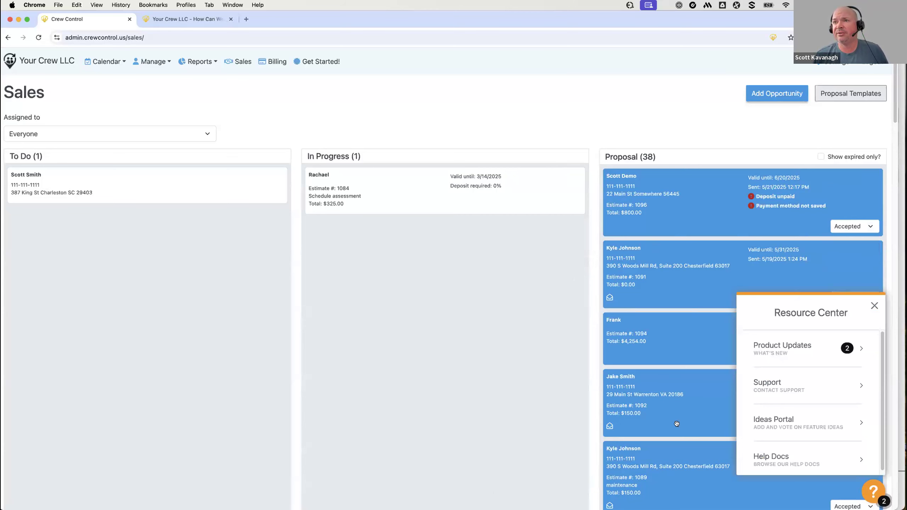
pyautogui.click(815, 427)
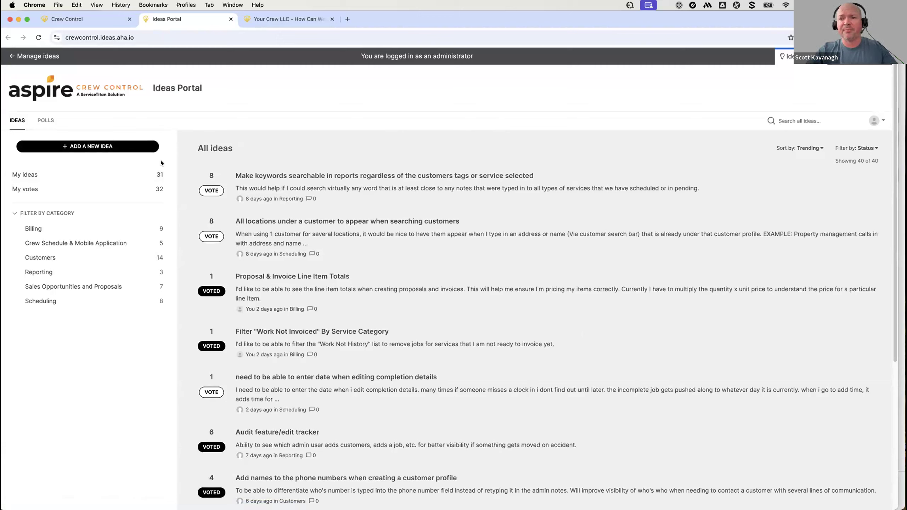
pyautogui.click(88, 19)
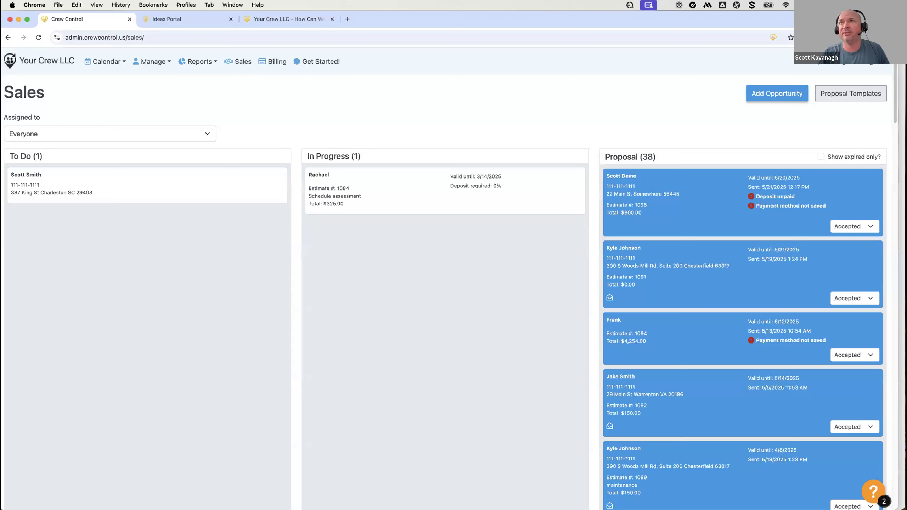
# Step: Open the import dialog for Products & Services and review the available CSV column headers, including PartNumber
pyautogui.click(832, 63)
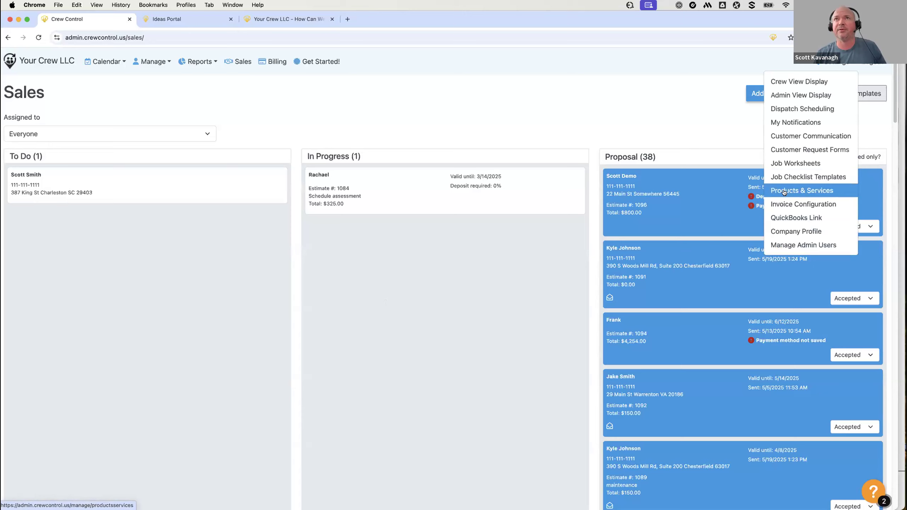
pyautogui.click(616, 142)
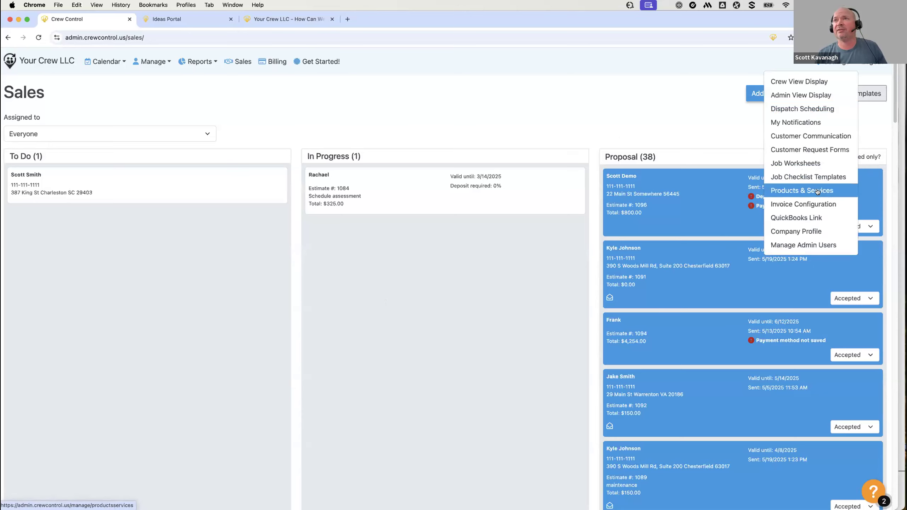
pyautogui.click(818, 189)
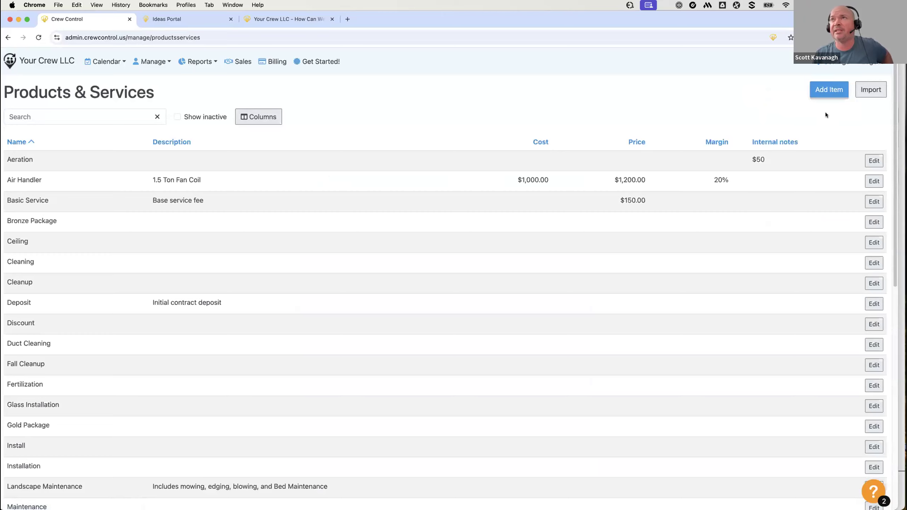
pyautogui.click(867, 90)
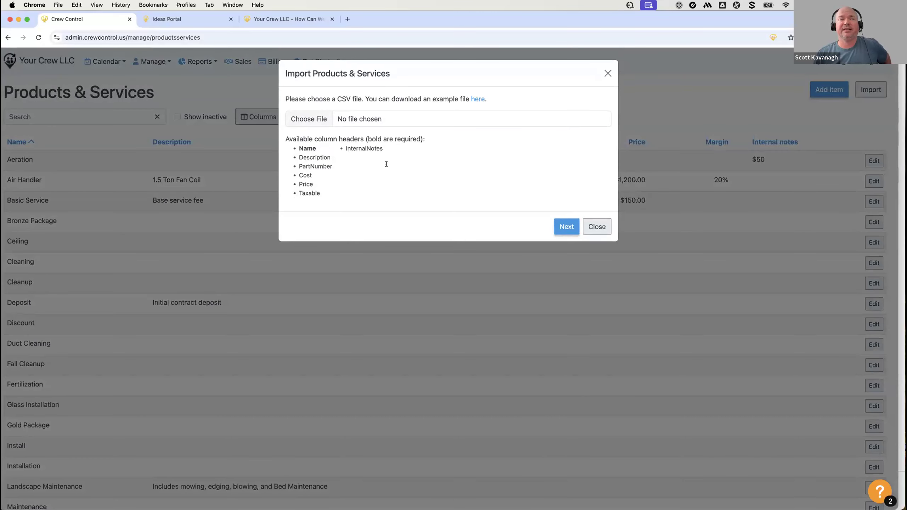
pyautogui.doubleClick(304, 167)
pyautogui.click(306, 175)
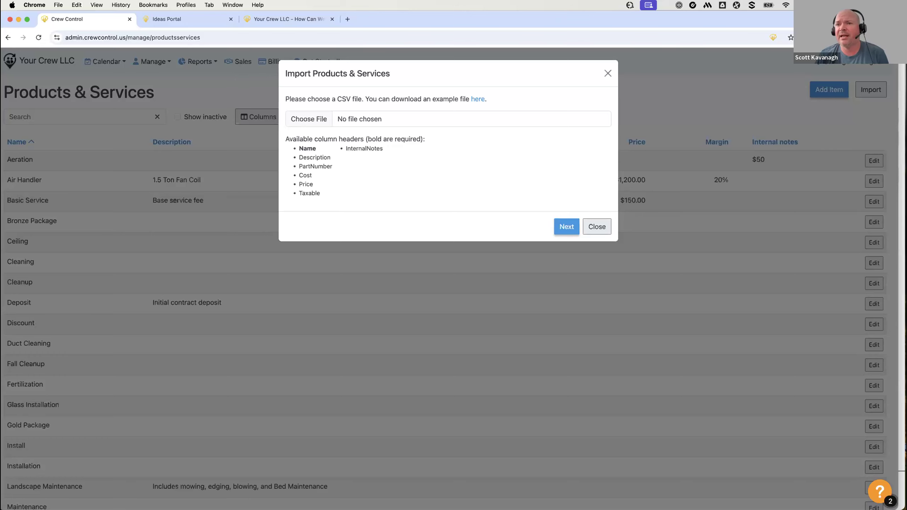
# Step: Close the import dialog and start an invoice in Billing for the first customer's uninvoiced 5/21/2025 mowing work to view its line items
pyautogui.click(594, 228)
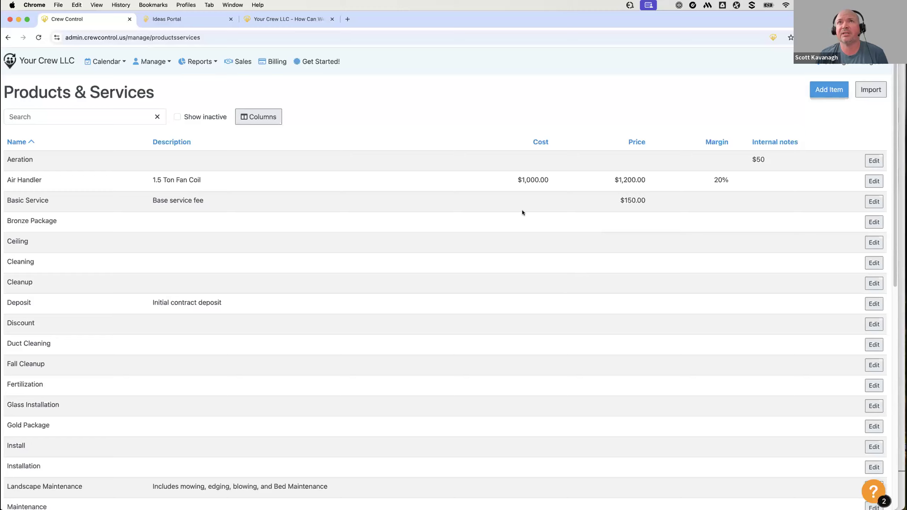
pyautogui.click(280, 61)
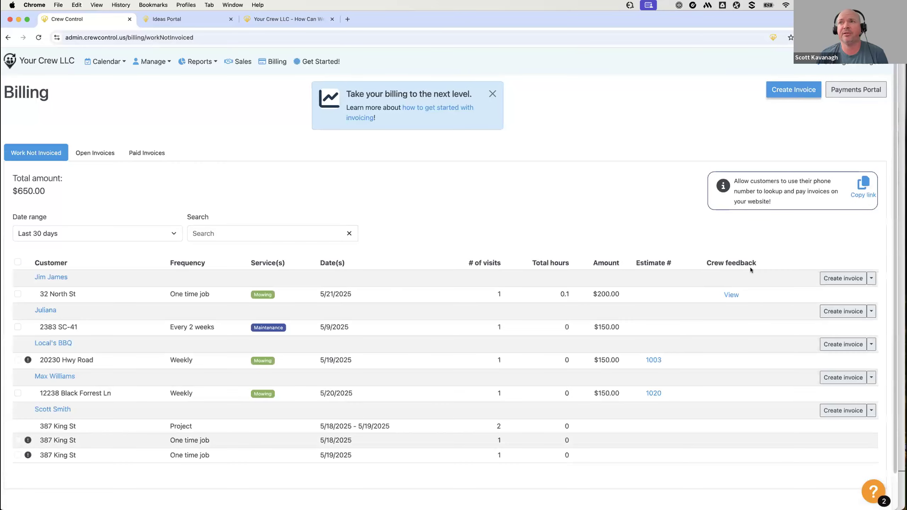
pyautogui.click(835, 278)
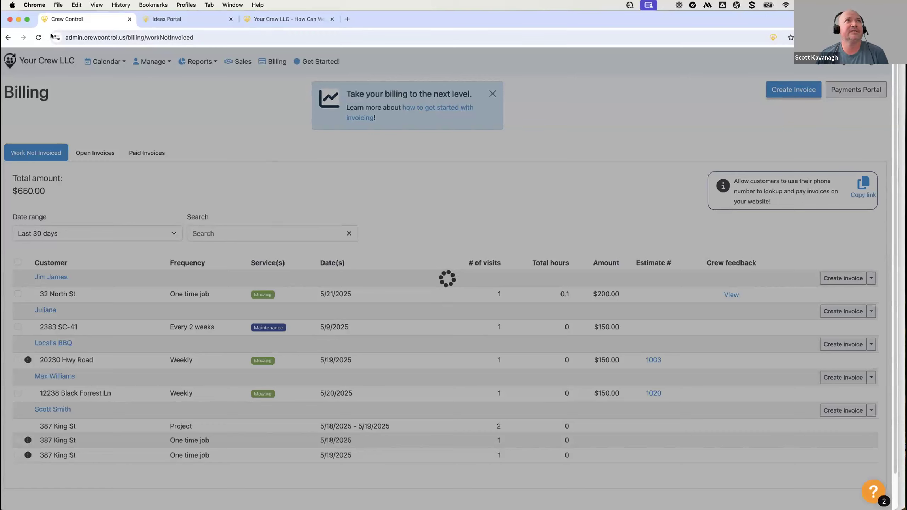
pyautogui.click(39, 37)
pyautogui.click(478, 188)
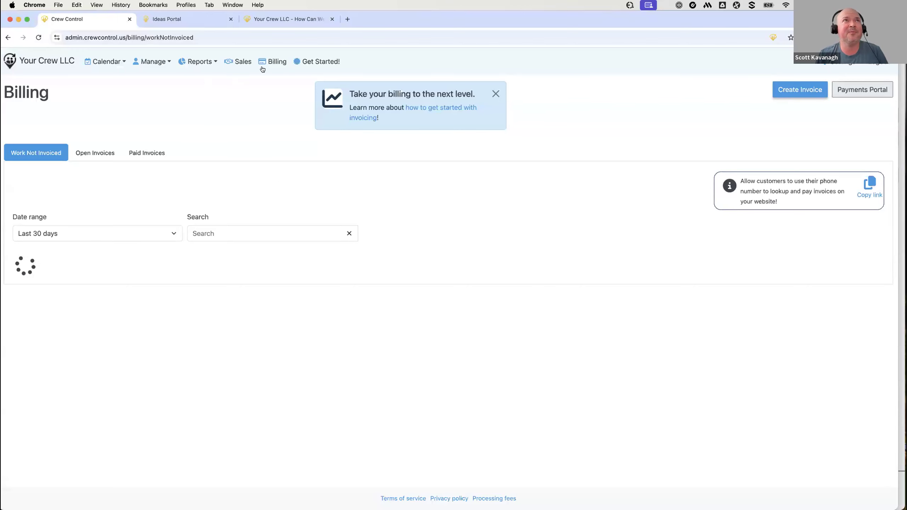
pyautogui.click(843, 279)
pyautogui.scroll(-5, 403, 334)
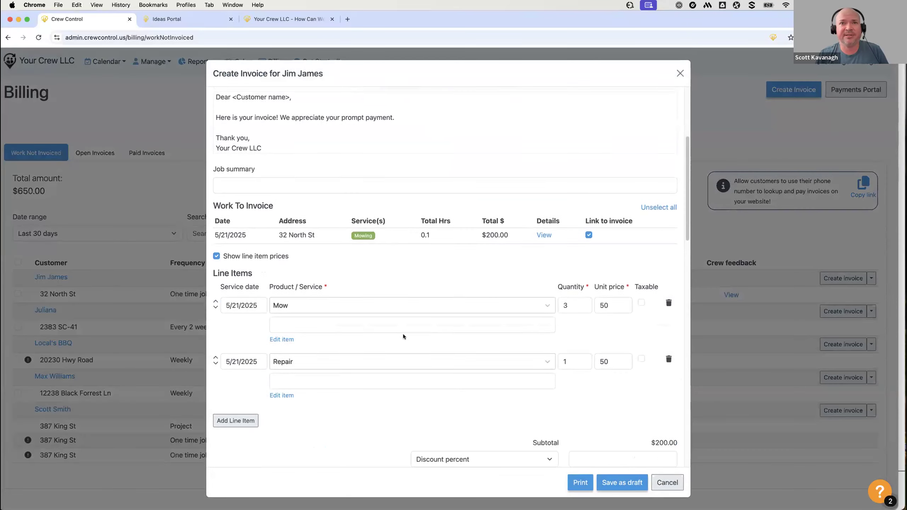
# Step: Check the Part # field in the Mow item's edit form and in a new item's form, and close the invoice without saving
pyautogui.click(281, 336)
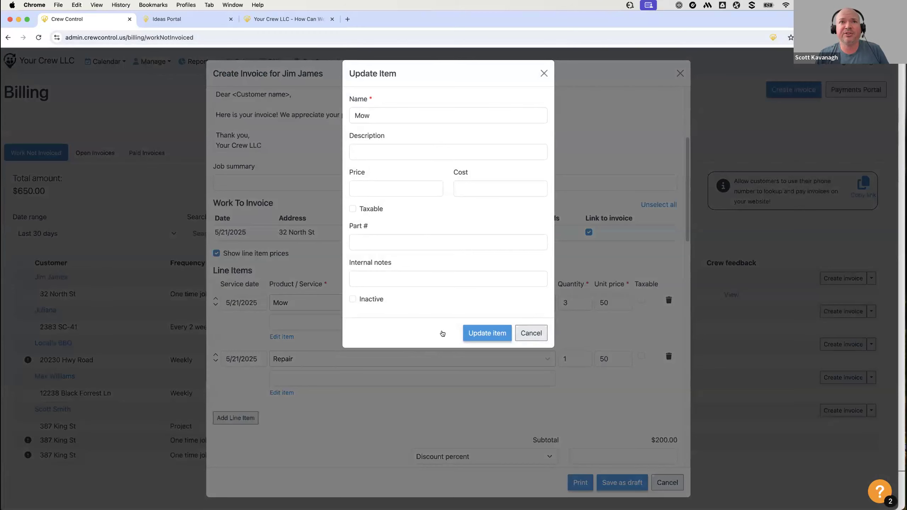
pyautogui.click(525, 333)
pyautogui.click(285, 365)
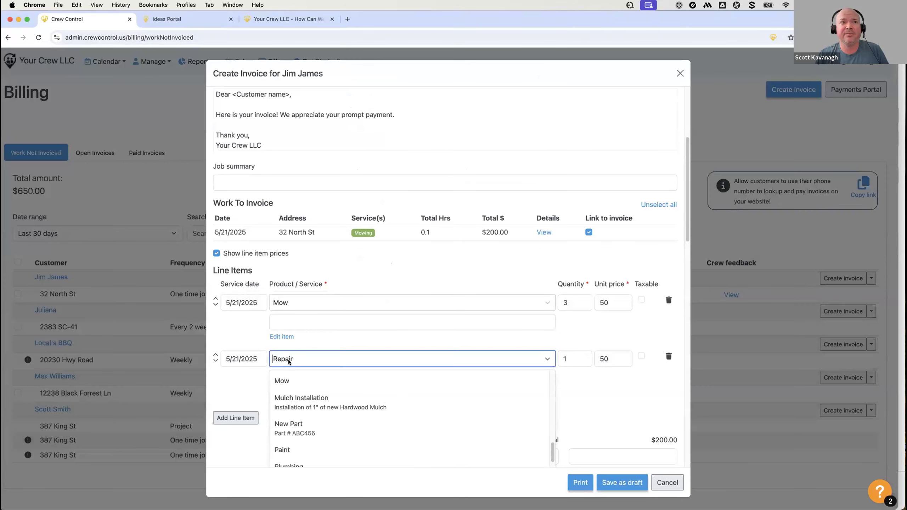
pyautogui.write('New')
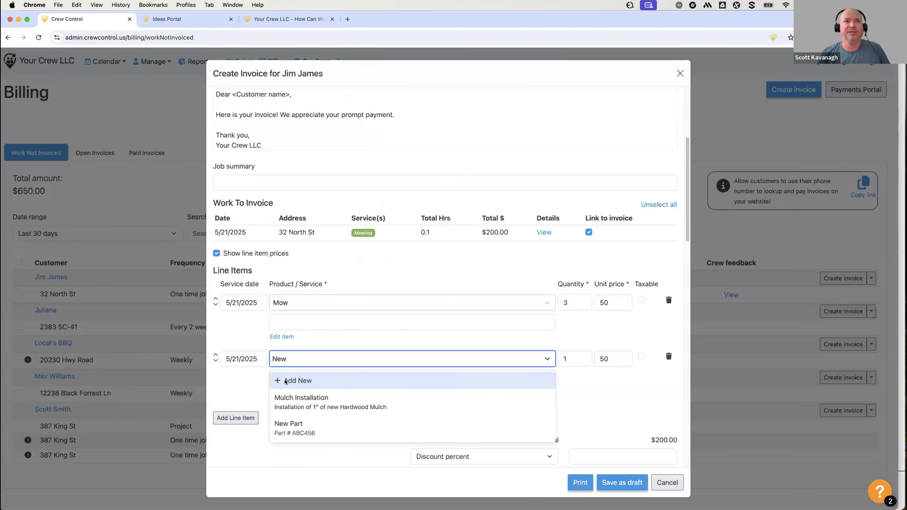
pyautogui.press('Return')
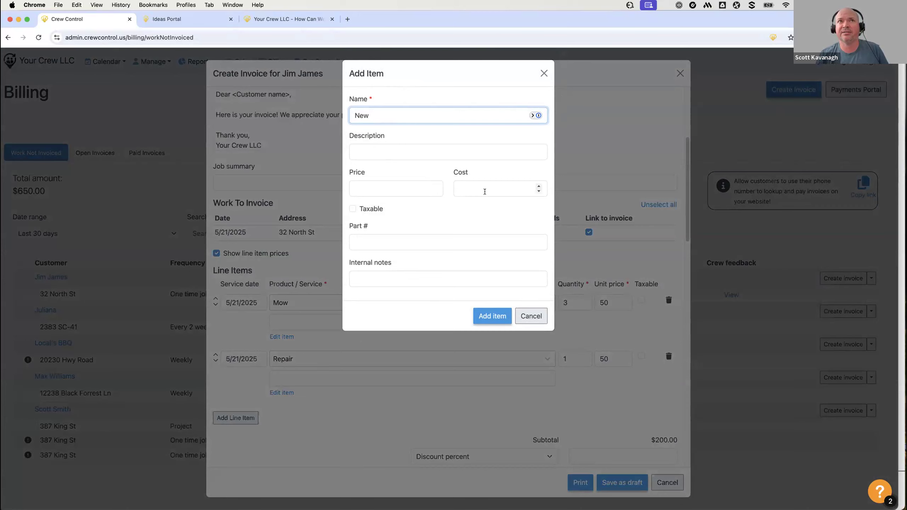
pyautogui.click(523, 317)
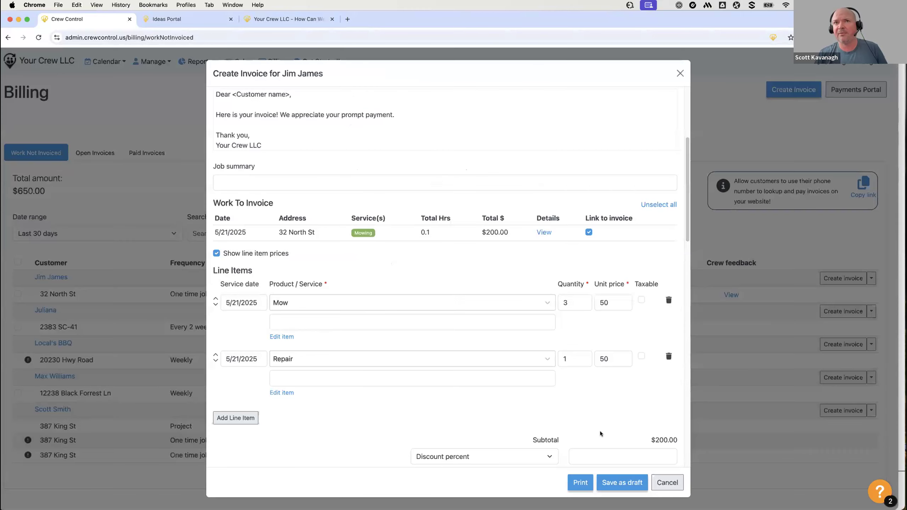
pyautogui.click(666, 482)
pyautogui.click(518, 91)
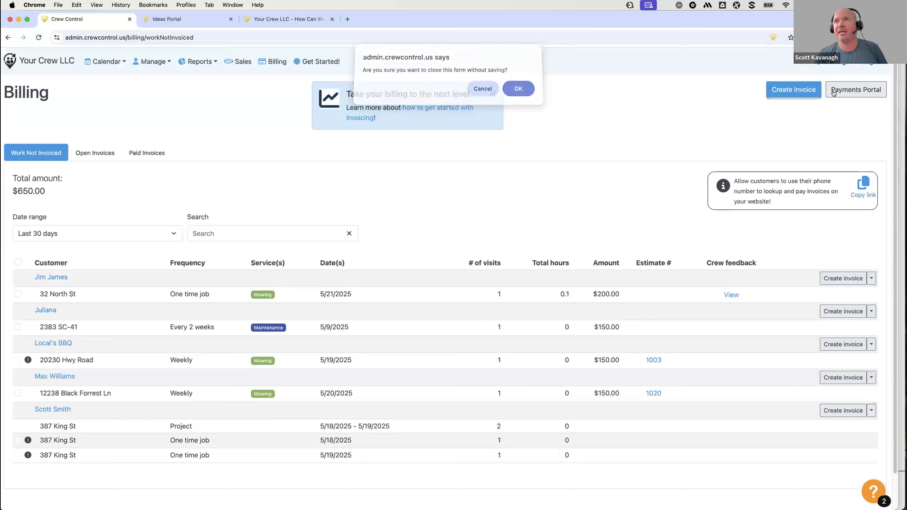
# Step: Open the single job scheduling form from the second accepted proposal on the Sales board, and cancel it
pyautogui.click(854, 61)
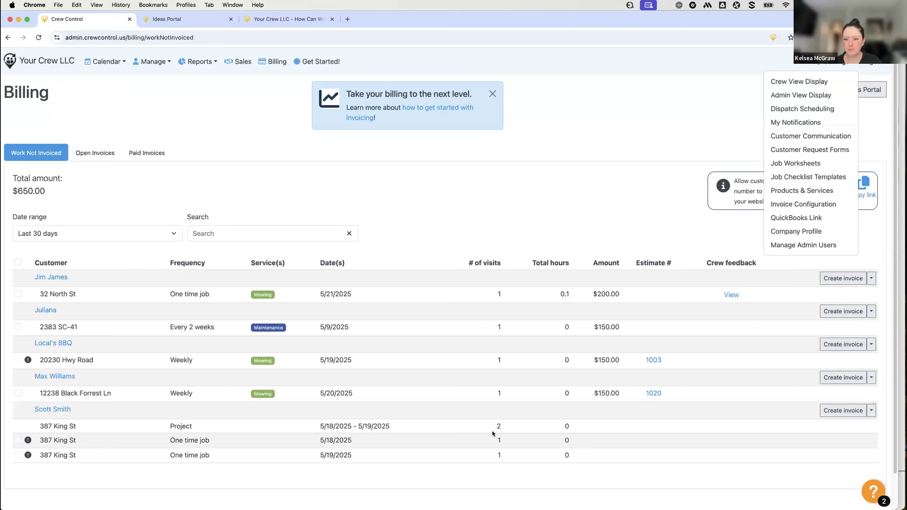
pyautogui.click(230, 62)
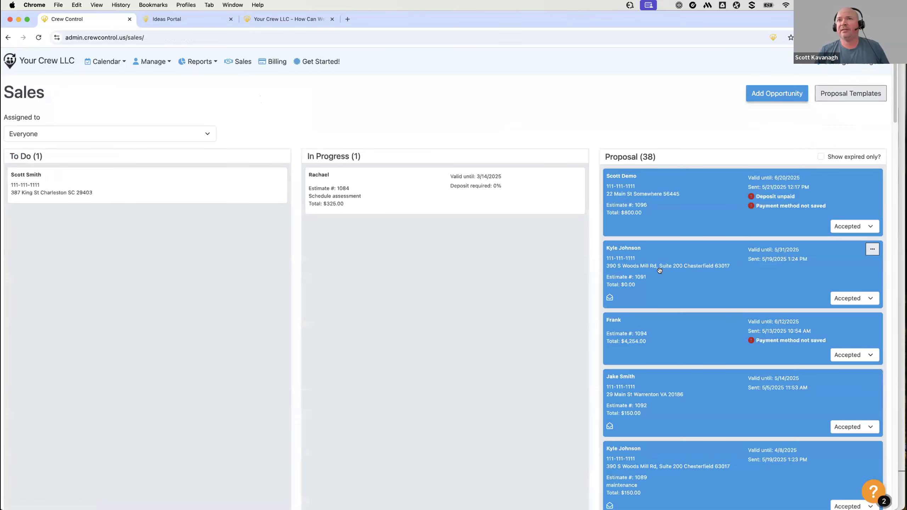
pyautogui.click(872, 249)
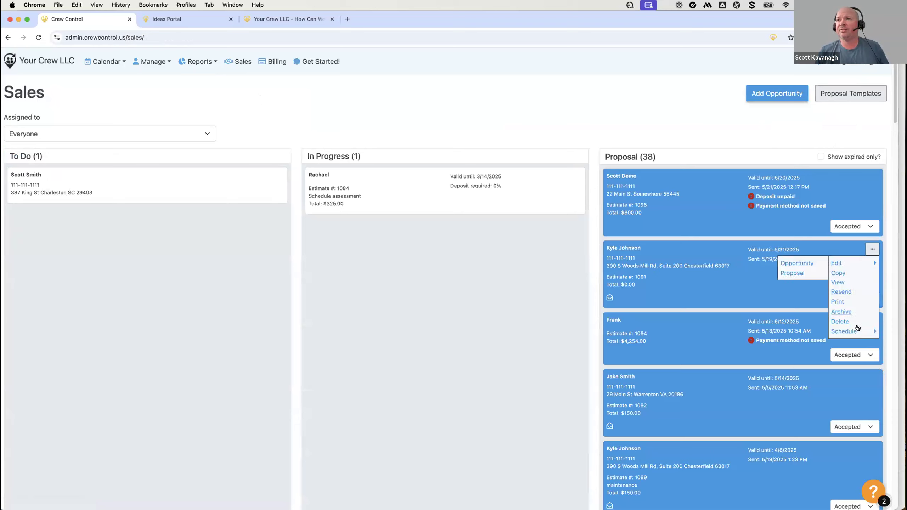
pyautogui.moveTo(857, 328)
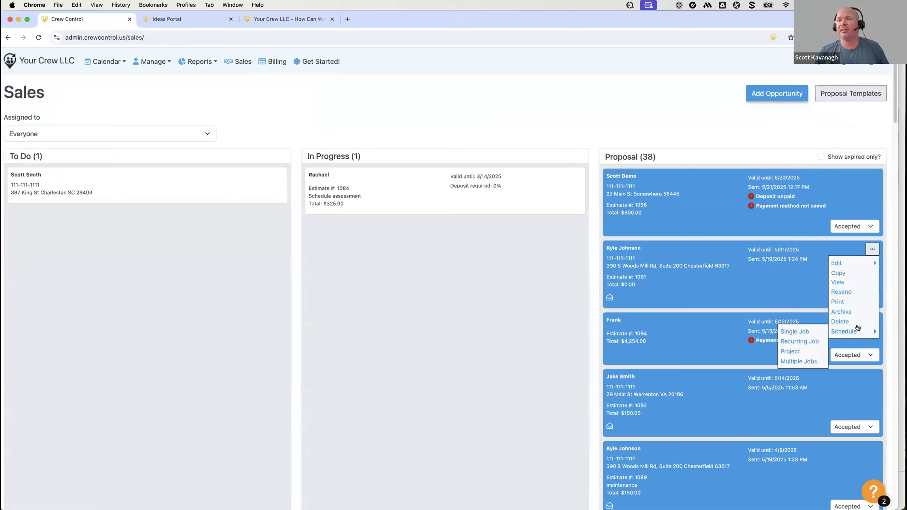
pyautogui.click(803, 332)
pyautogui.click(600, 486)
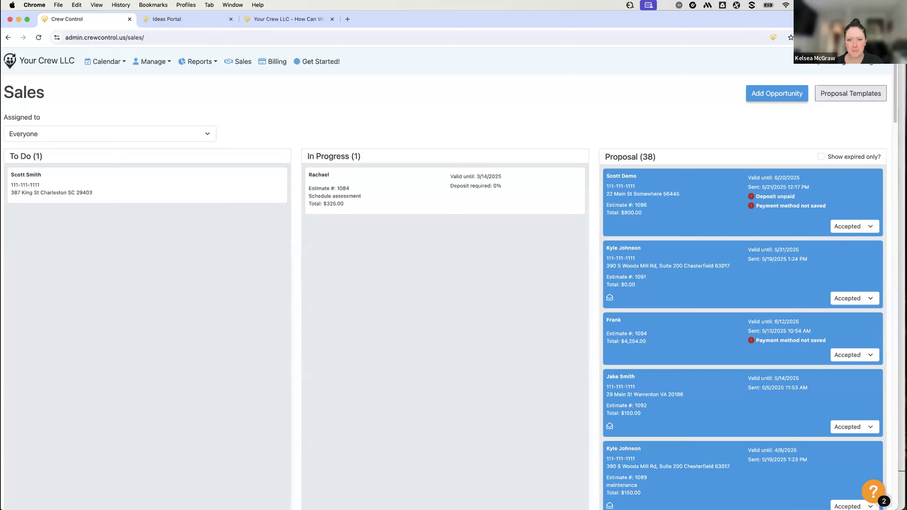
# Step: Start a new proposal template and add an Air Handler line item
pyautogui.click(851, 94)
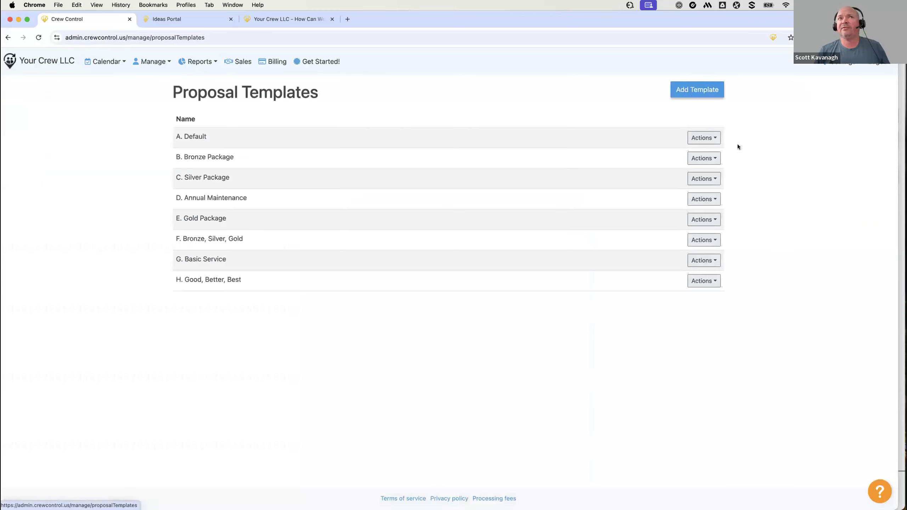
pyautogui.click(689, 93)
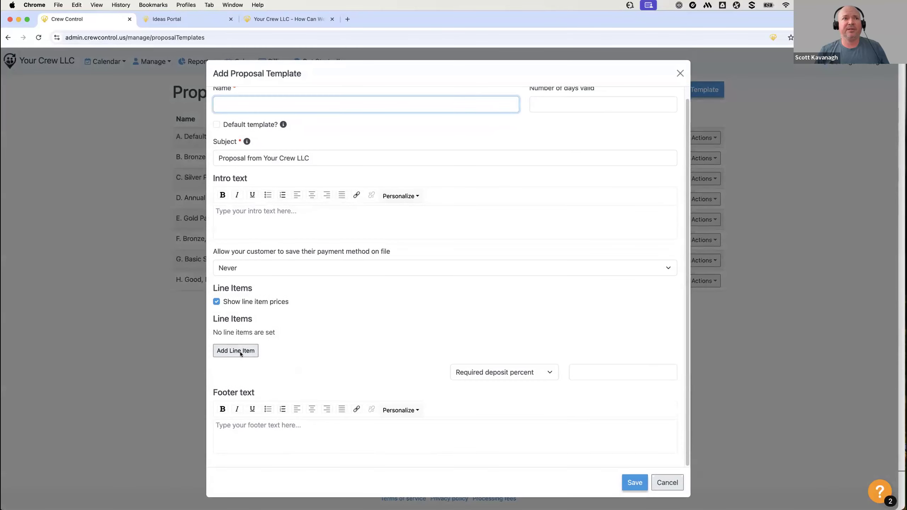
pyautogui.click(240, 352)
pyautogui.click(313, 349)
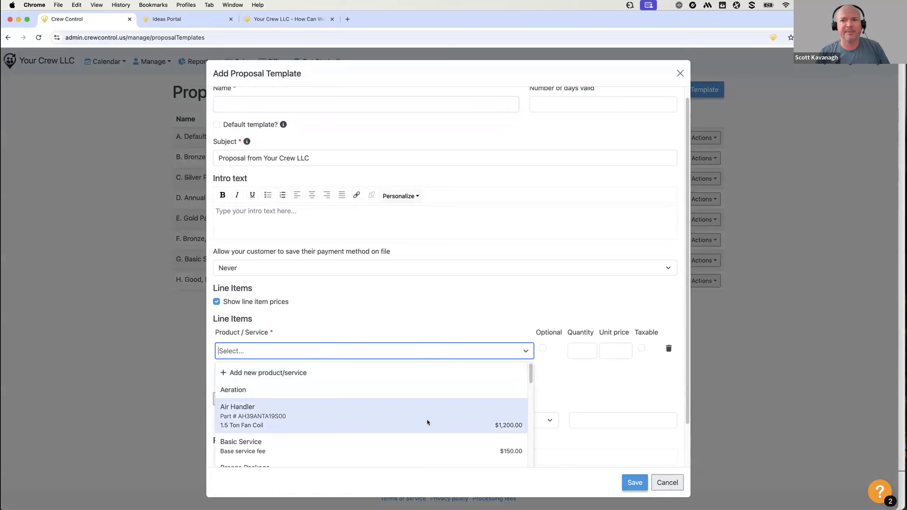
pyautogui.click(452, 419)
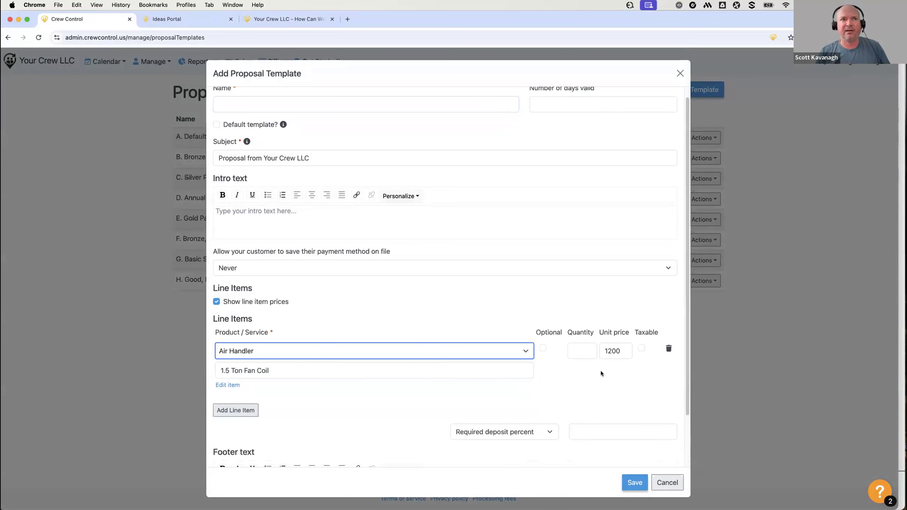
# Step: Check the line item's unit price field and the required deposit percent and amount options, and cancel the new template
pyautogui.click(614, 353)
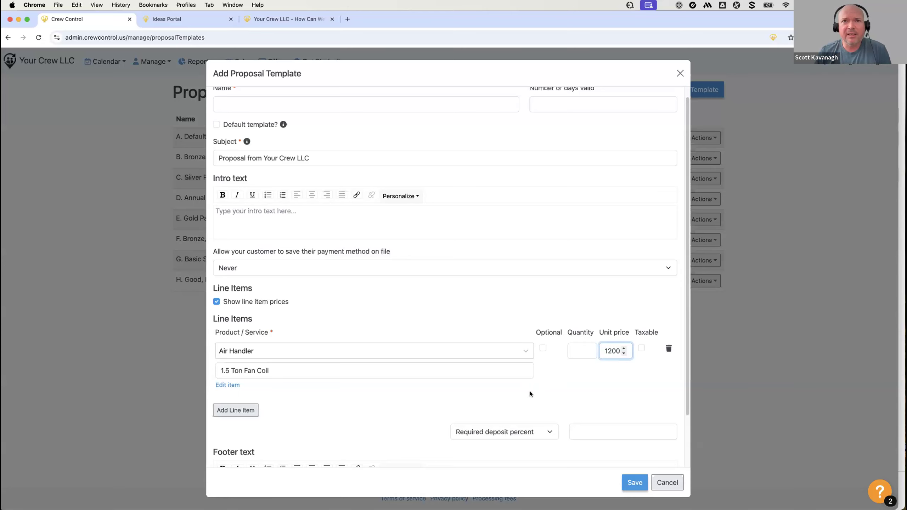
pyautogui.scroll(-3, 530, 391)
pyautogui.click(505, 374)
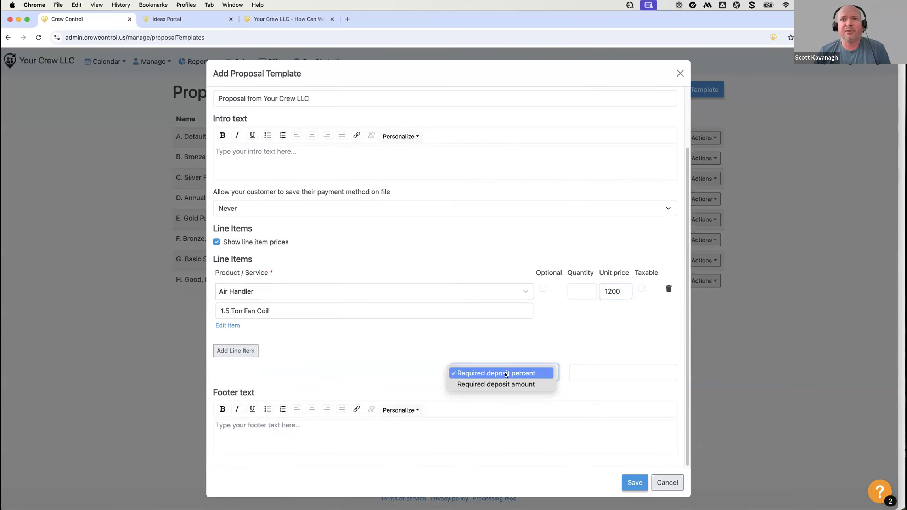
pyautogui.click(485, 370)
pyautogui.click(489, 378)
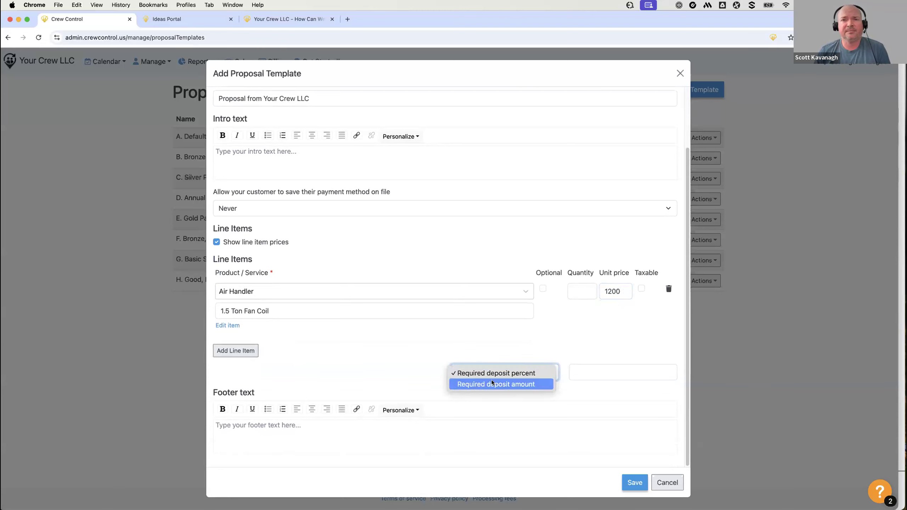
pyautogui.click(653, 490)
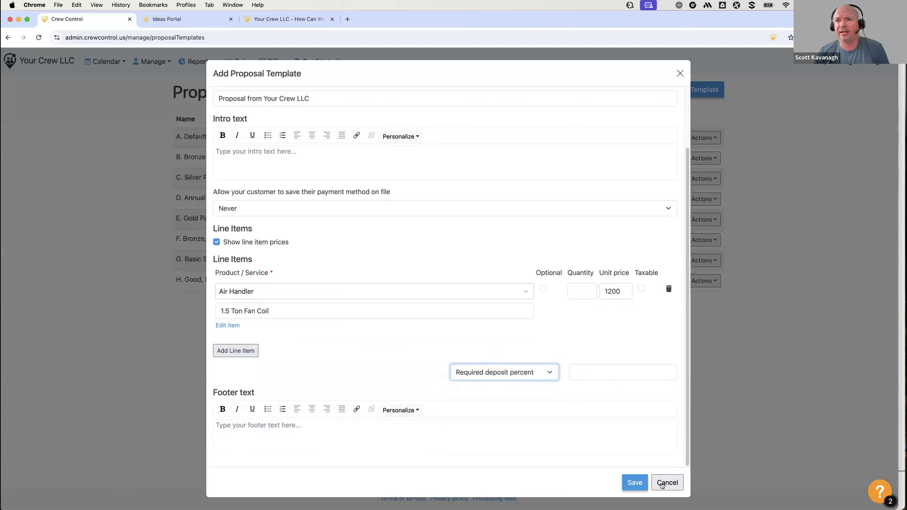
pyautogui.click(662, 484)
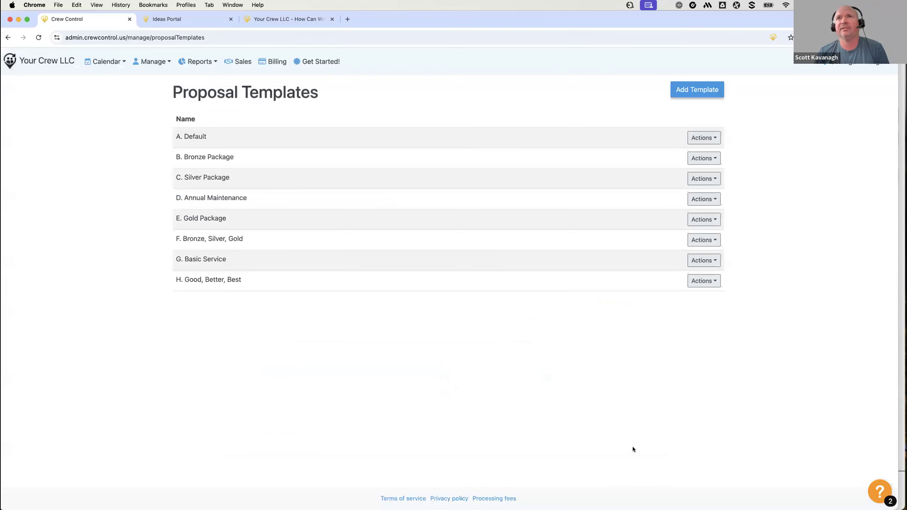
# Step: Edit the proposal in the Sales board's In Progress column and set its required deposit percent to 50%
pyautogui.click(248, 62)
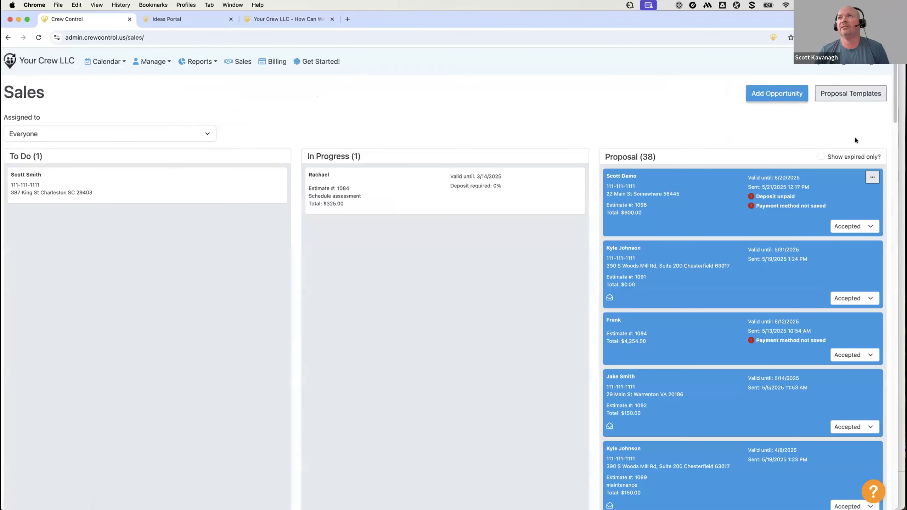
pyautogui.click(872, 178)
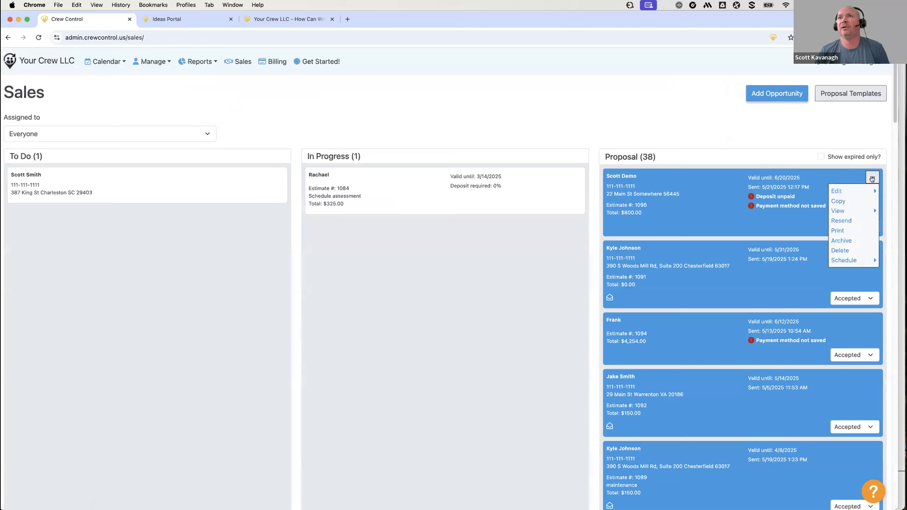
pyautogui.click(574, 176)
pyautogui.moveTo(539, 189)
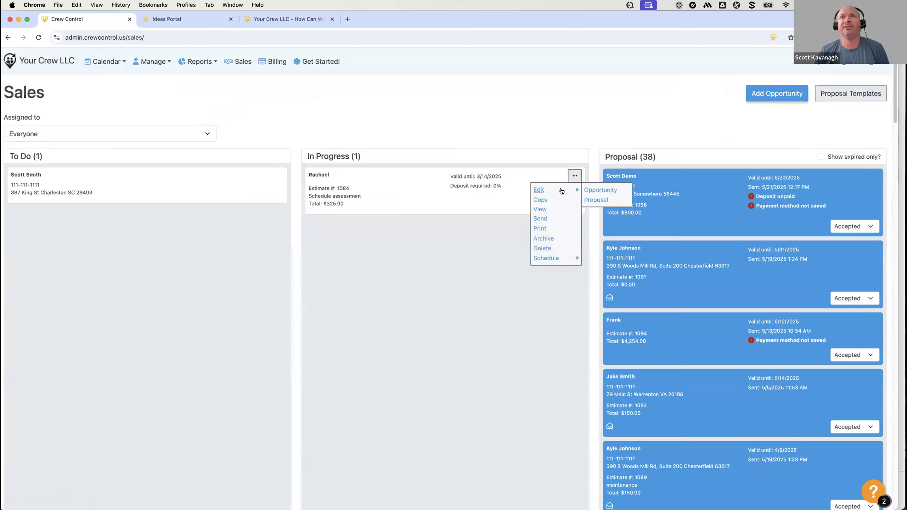
pyautogui.click(602, 201)
pyautogui.scroll(-10, 470, 357)
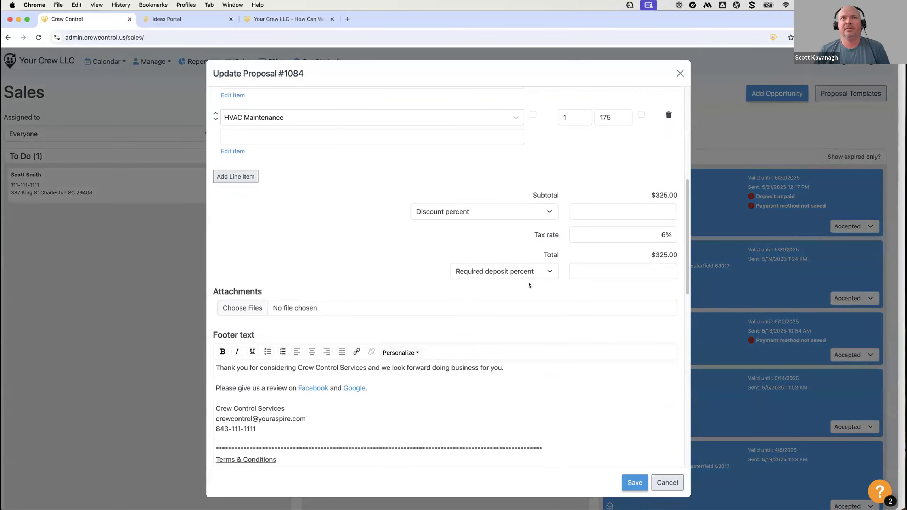
pyautogui.click(525, 271)
pyautogui.click(600, 272)
pyautogui.click(630, 271)
pyautogui.write('50')
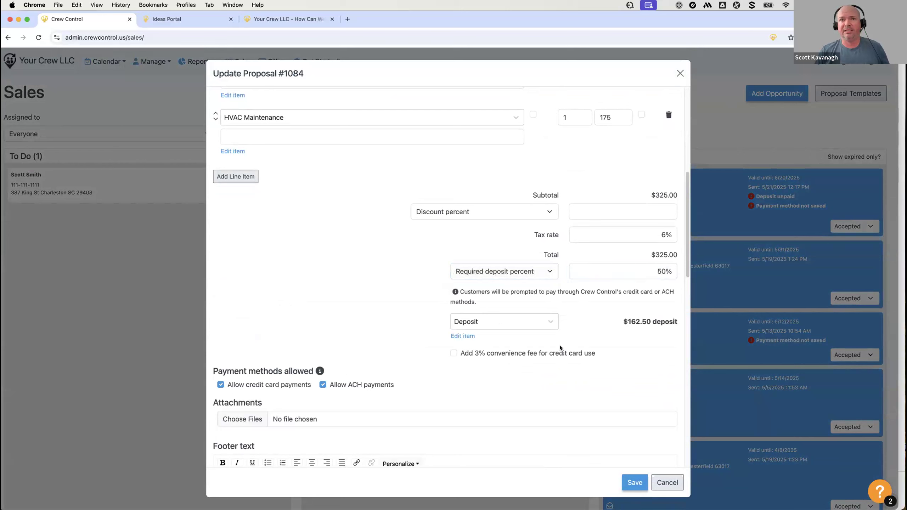
# Step: Choose Deposit as the proposal's deposit item, and close the form without saving
pyautogui.click(534, 323)
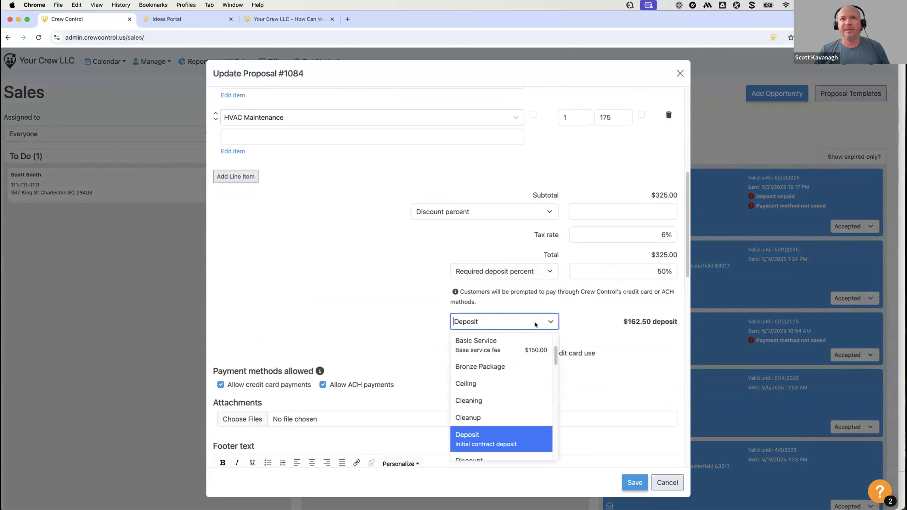
pyautogui.click(536, 442)
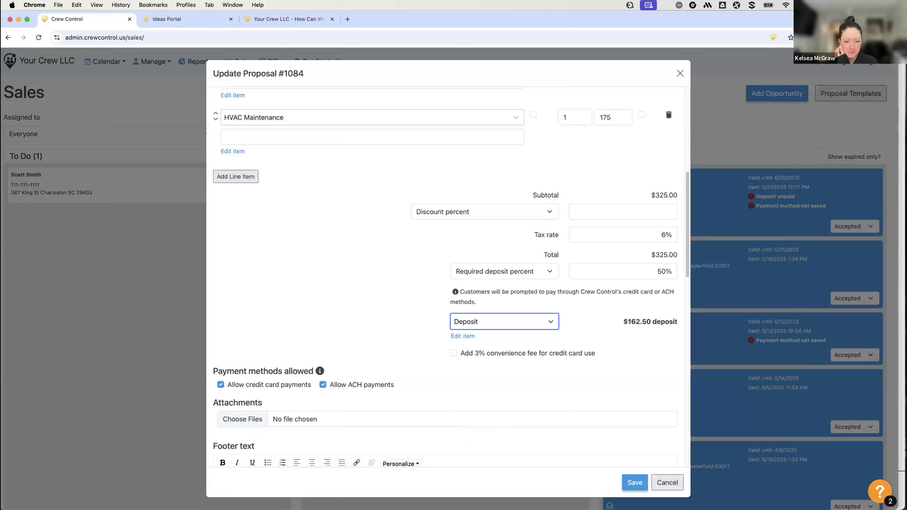
pyautogui.click(667, 483)
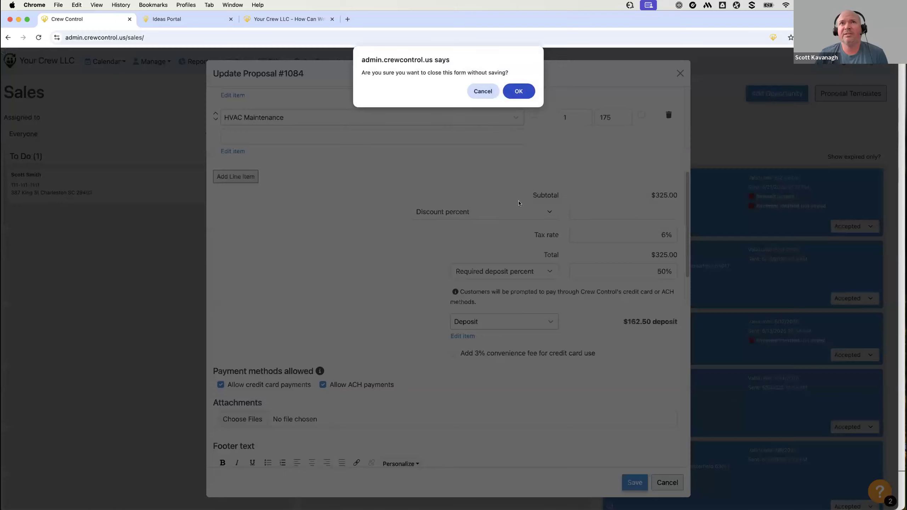
pyautogui.click(507, 93)
# Step: Open the weekly schedule, check the recurring job form of Wednesday's third job, and cancel it
pyautogui.click(107, 61)
pyautogui.click(103, 93)
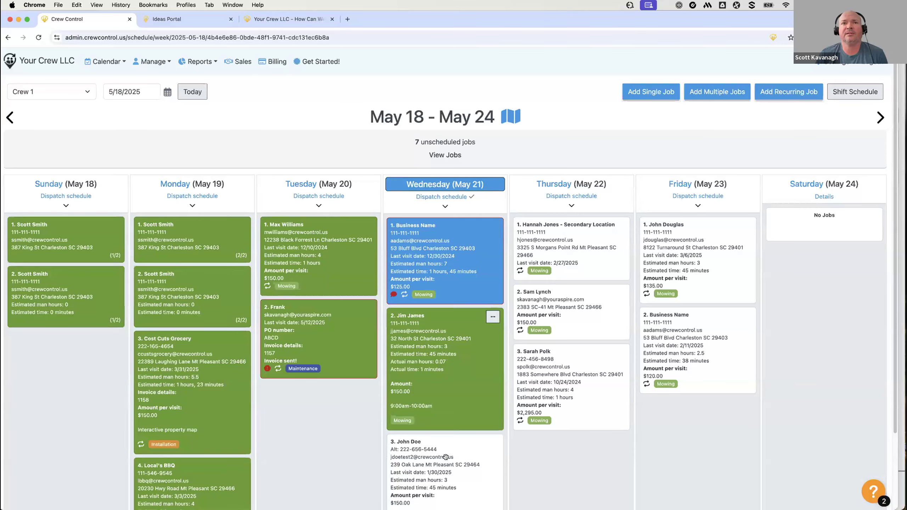
pyautogui.scroll(-5, 445, 457)
pyautogui.click(492, 352)
pyautogui.moveTo(492, 368)
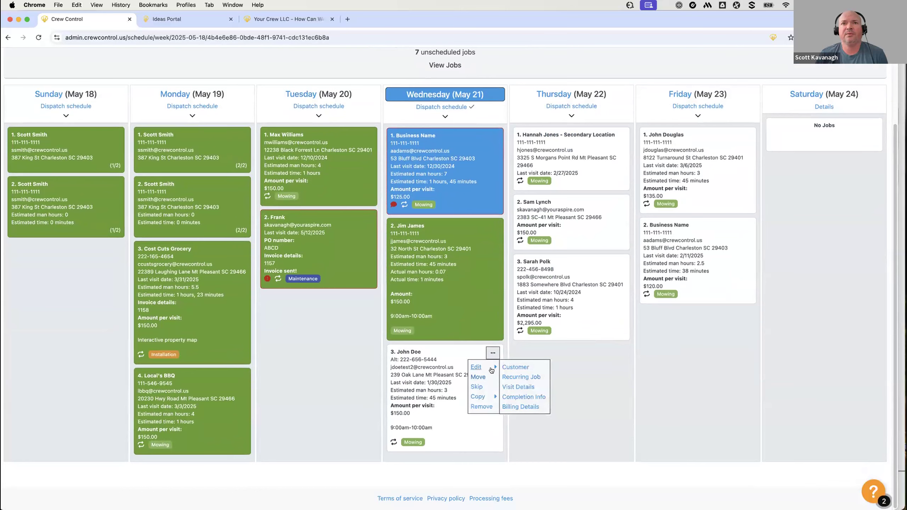
pyautogui.click(517, 377)
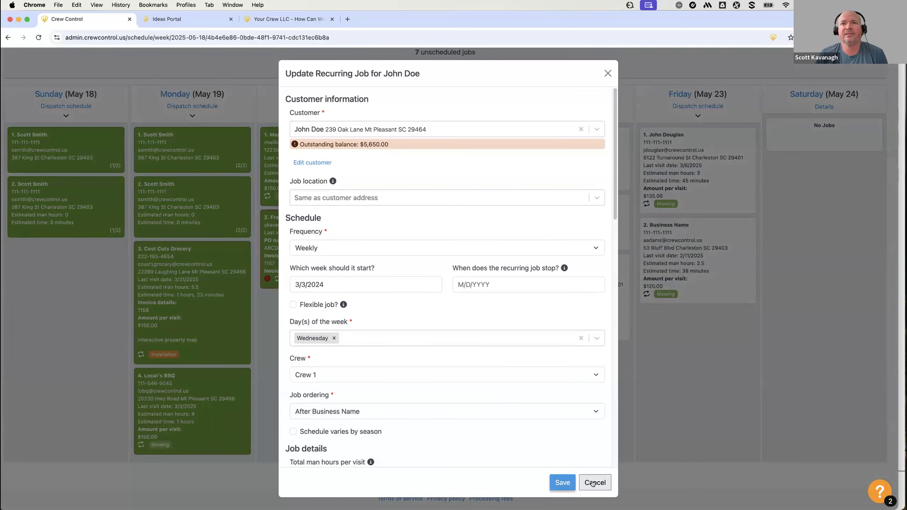
pyautogui.click(595, 483)
# Step: Edit the visit details of Wednesday's third job to add the Confirmed service tag, and save
pyautogui.click(493, 352)
pyautogui.moveTo(479, 367)
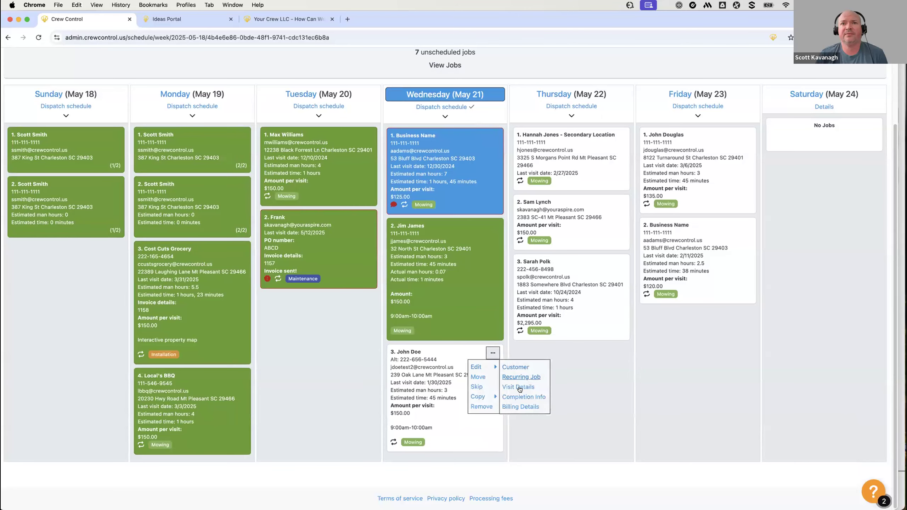
pyautogui.click(519, 388)
pyautogui.click(442, 189)
pyautogui.write('Confirmed')
pyautogui.click(411, 214)
pyautogui.click(499, 381)
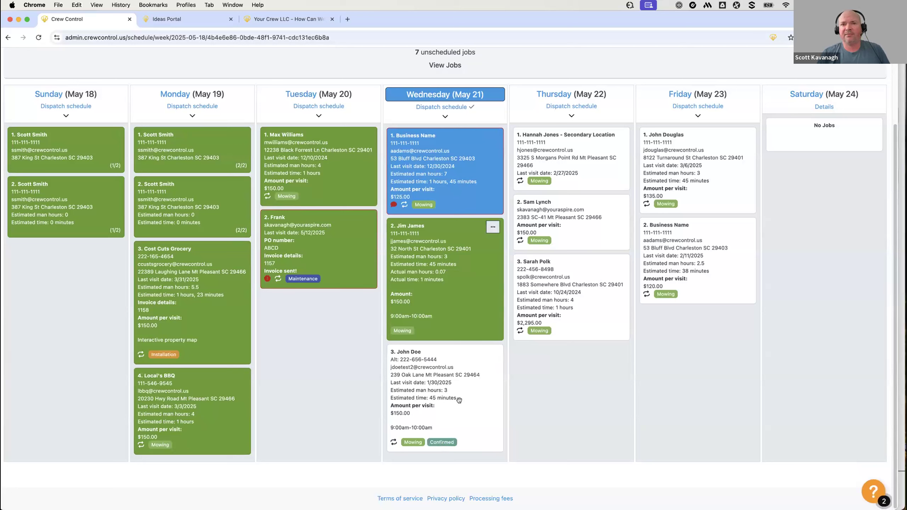
pyautogui.moveTo(492, 353)
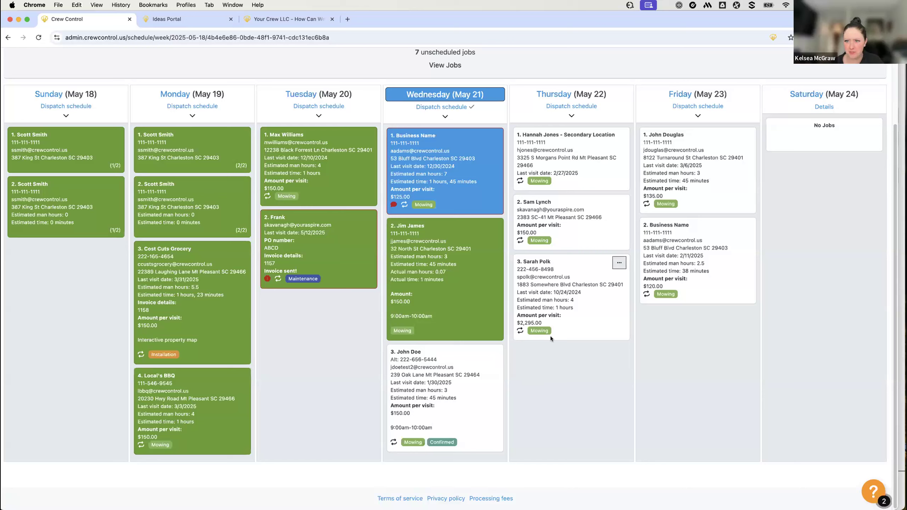
# Step: Look over the Resource Center options, including the Ideas Portal, and close it
pyautogui.click(872, 489)
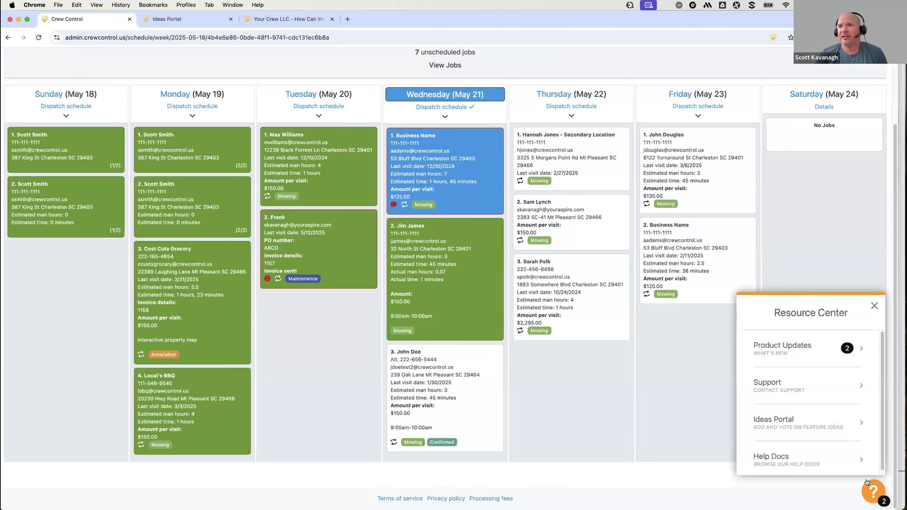
pyautogui.scroll(-1, 808, 427)
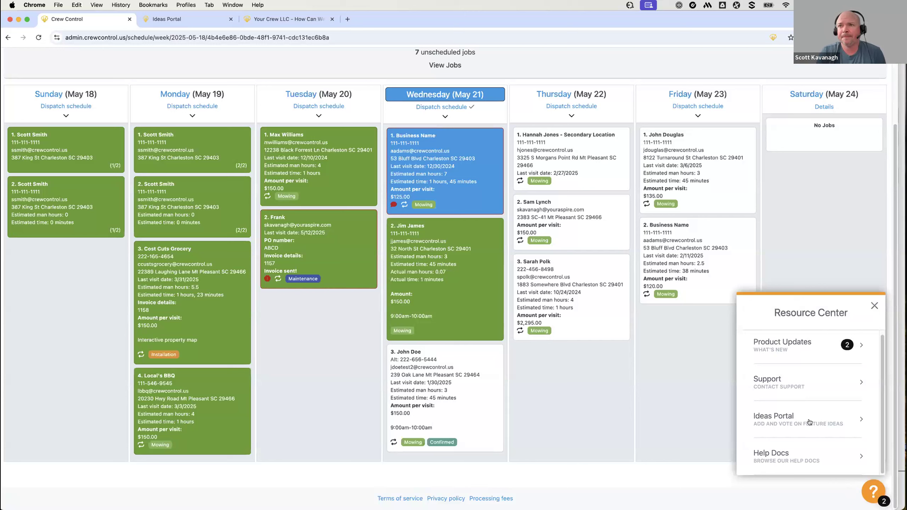
pyautogui.click(874, 496)
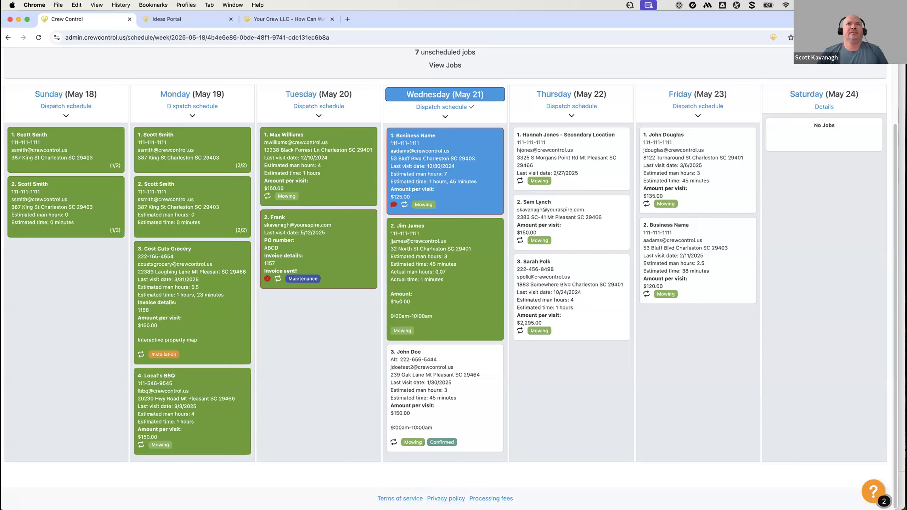
# Step: Look at the customer list, and open the Work History report
pyautogui.scroll(3, 489, 386)
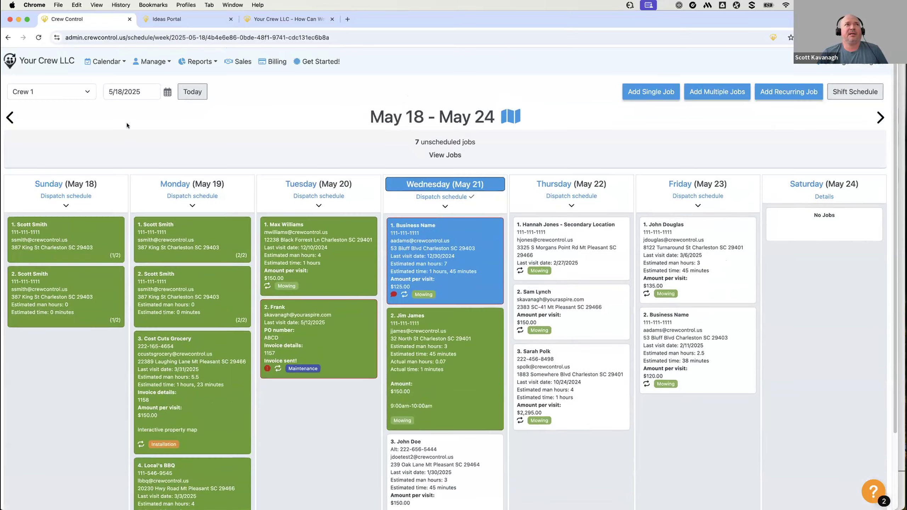
pyautogui.click(154, 62)
pyautogui.click(165, 108)
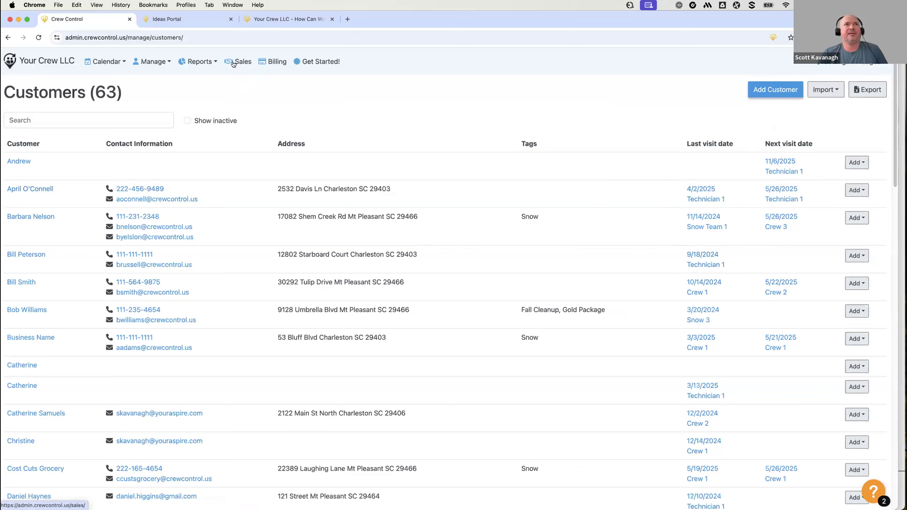
pyautogui.click(199, 62)
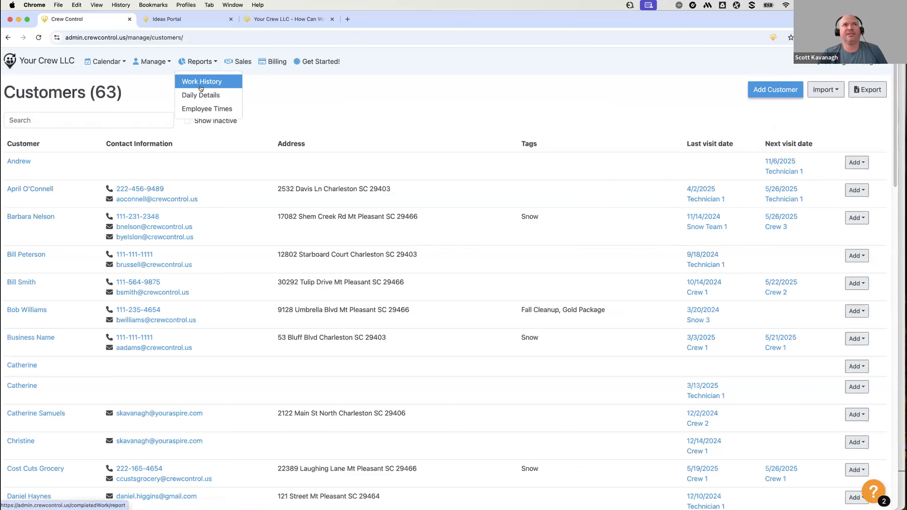
pyautogui.click(201, 83)
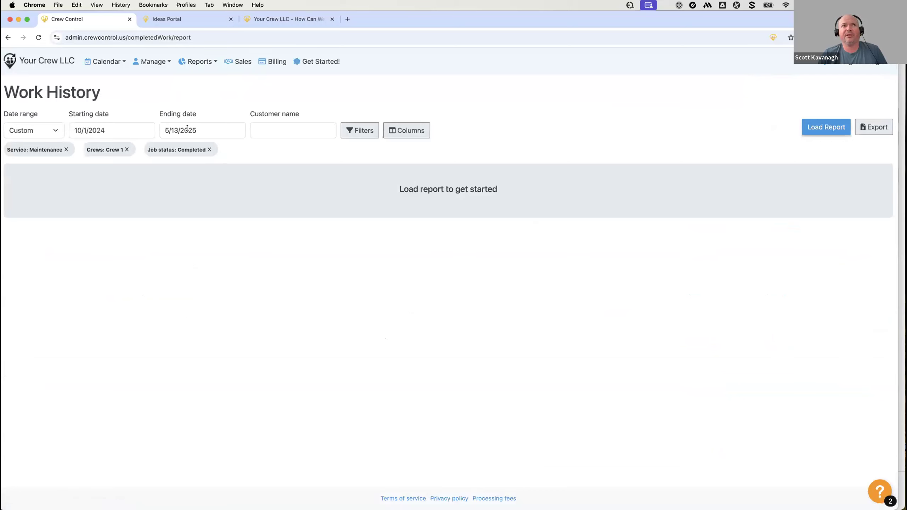
# Step: Filter the Work History report by a customer's first name, remove the job status and crew filters, and load the report
pyautogui.click(269, 126)
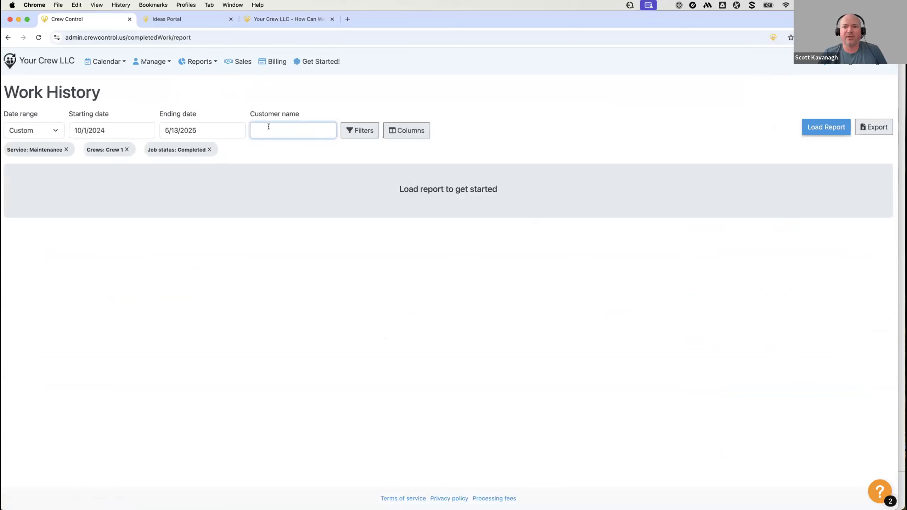
pyautogui.write('Sam')
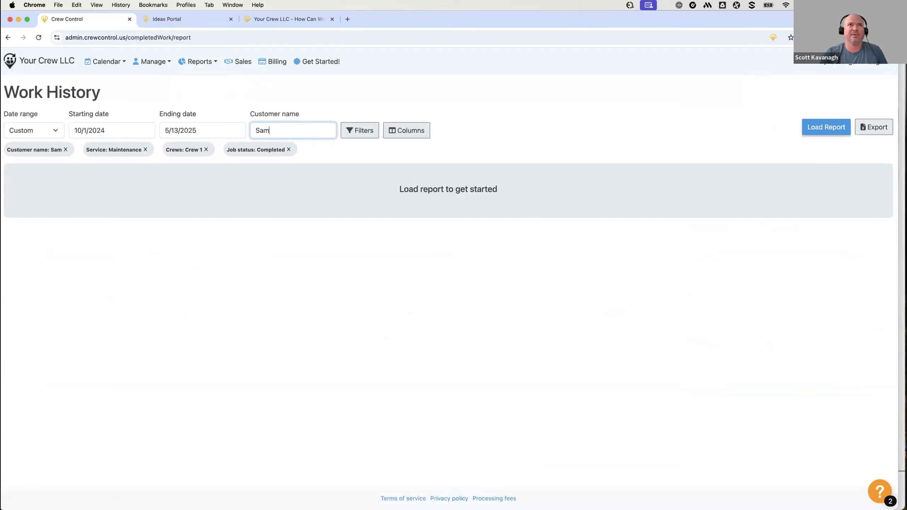
pyautogui.click(289, 150)
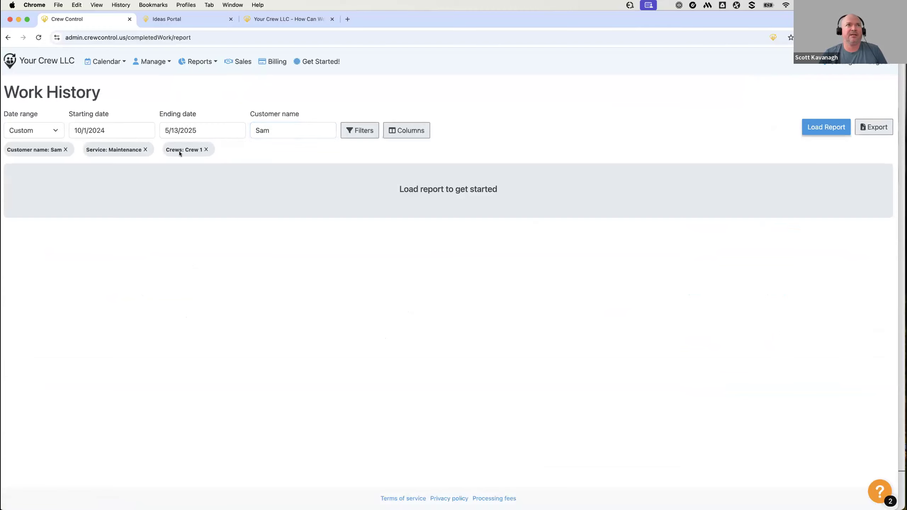
pyautogui.click(206, 150)
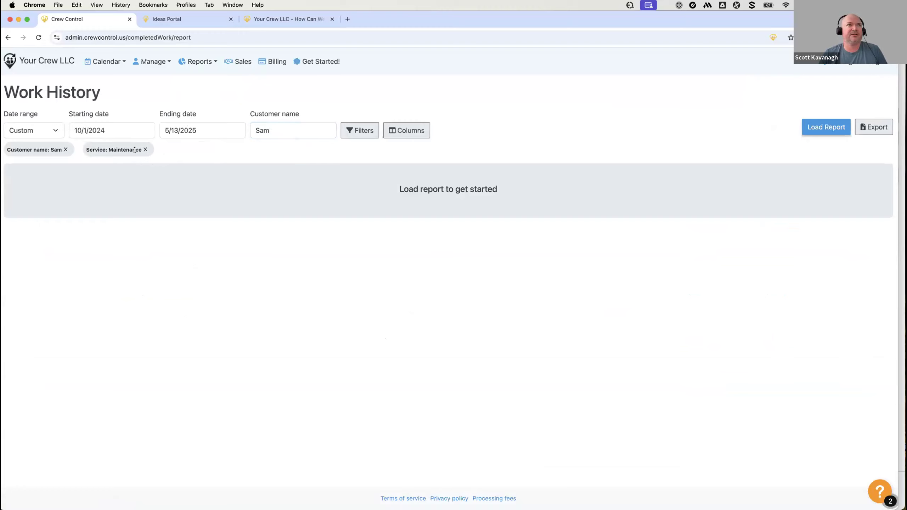
pyautogui.click(837, 127)
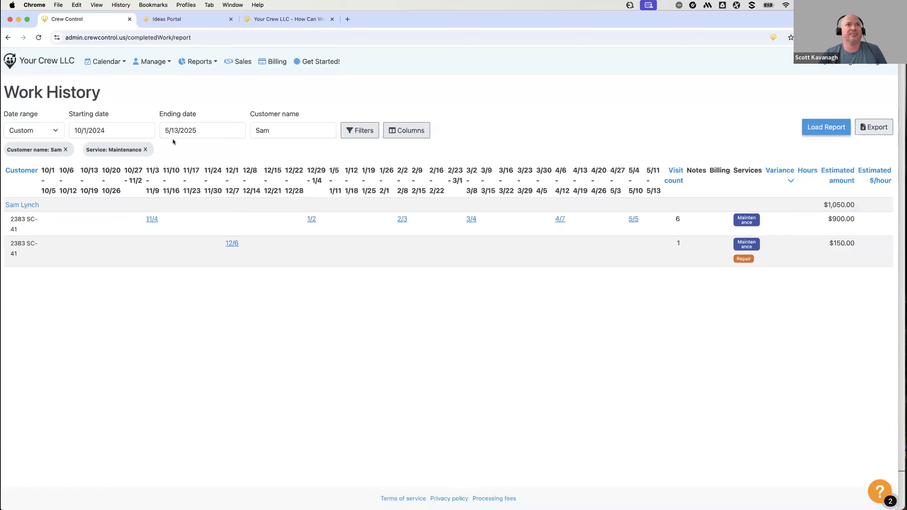
# Step: Set the report's ending date to 7/31/2025 and reload the report
pyautogui.click(174, 132)
pyautogui.click(263, 150)
pyautogui.click(263, 151)
pyautogui.click(233, 252)
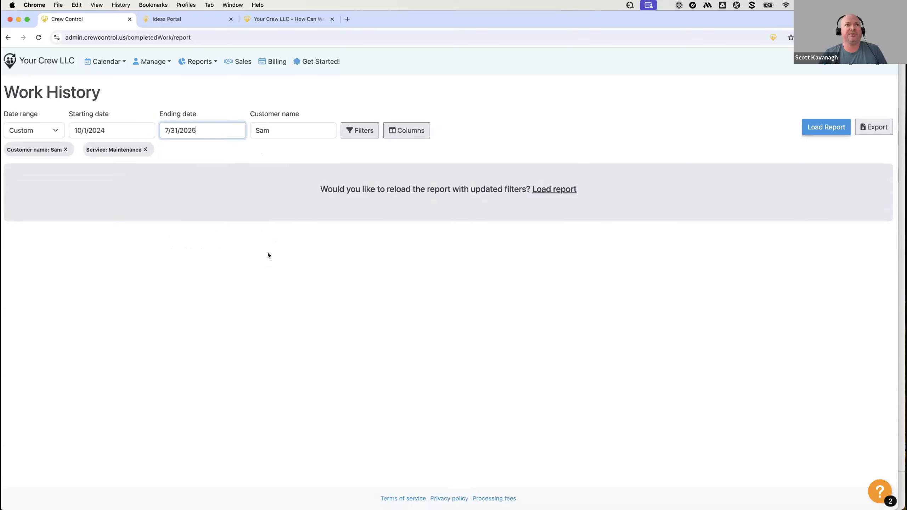
pyautogui.click(820, 133)
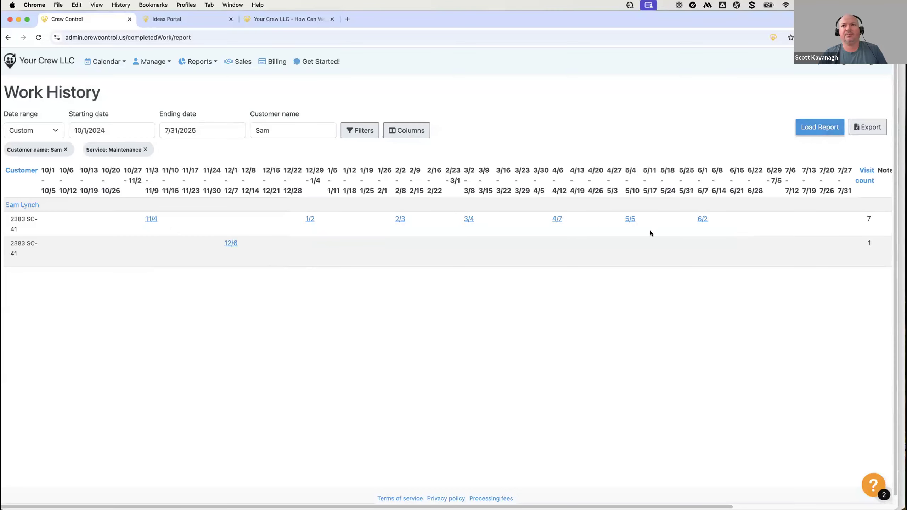
# Step: Browse the monthly calendar from May to August 2025, and return to the Work History report
pyautogui.click(109, 63)
pyautogui.click(128, 111)
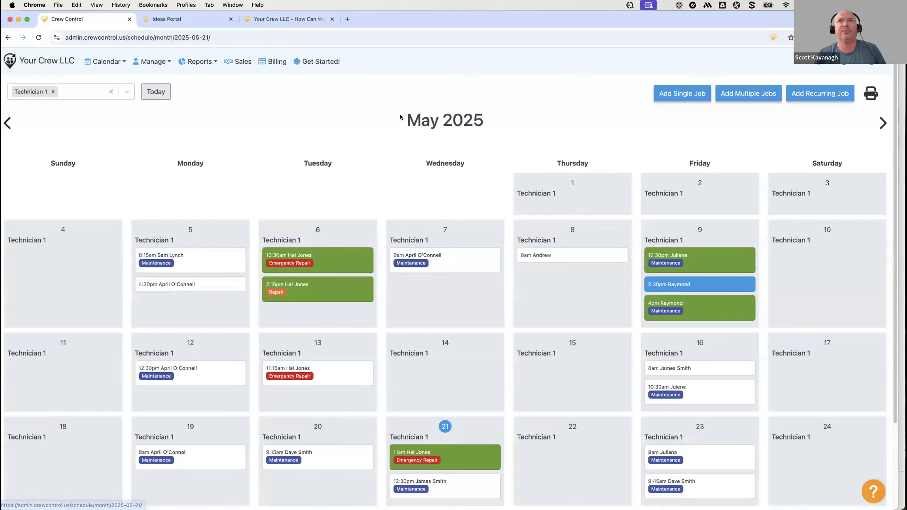
pyautogui.click(881, 128)
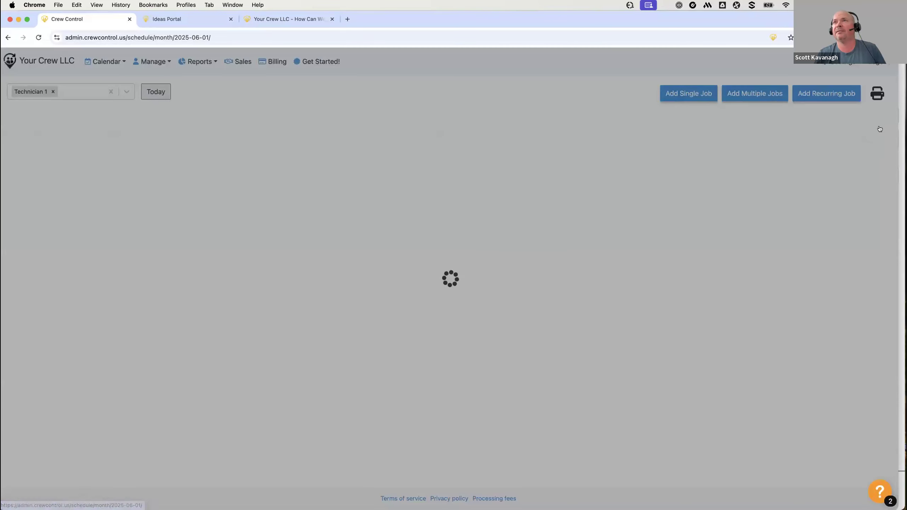
pyautogui.click(880, 128)
pyautogui.click(880, 129)
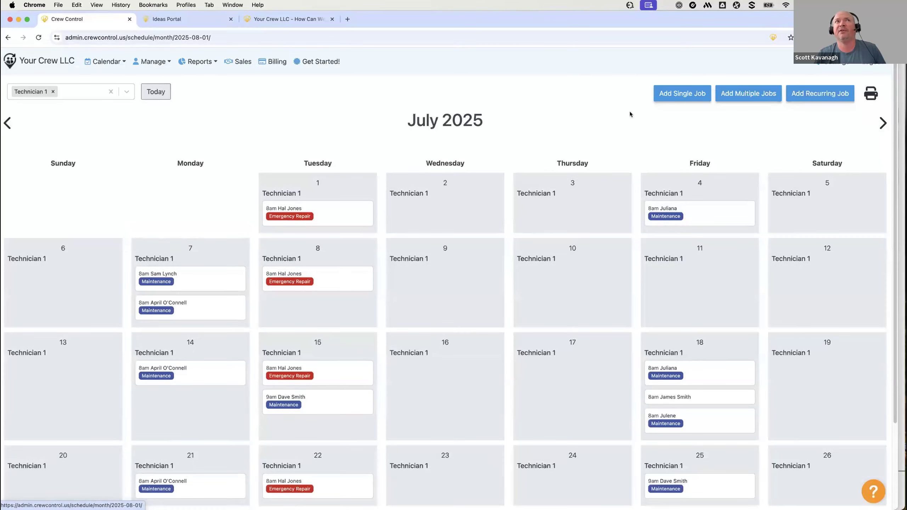
pyautogui.click(200, 65)
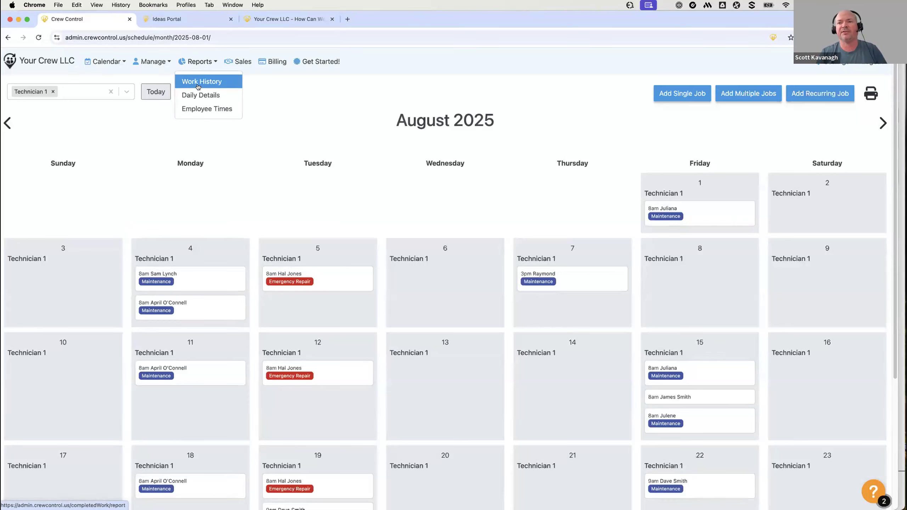
pyautogui.click(197, 82)
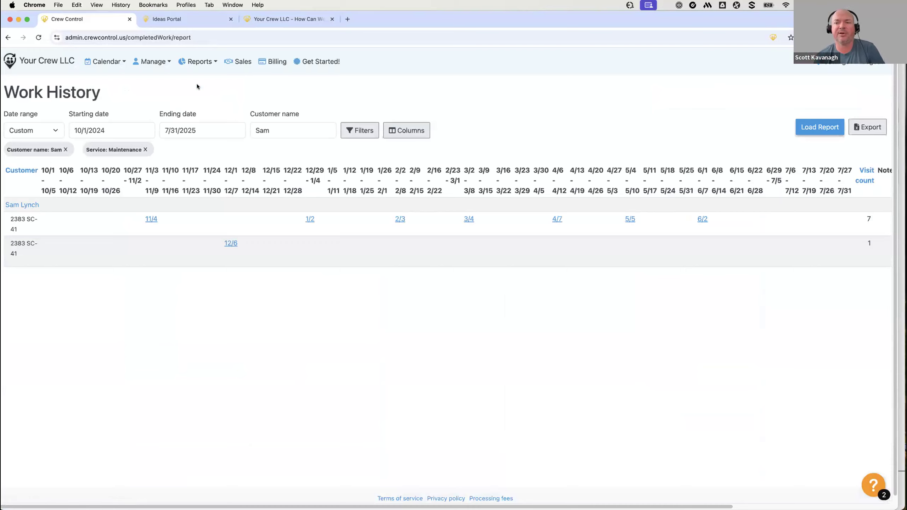
# Step: Open the second customer's record from the customer list and review the weekly recurring job among its jobs
pyautogui.click(141, 62)
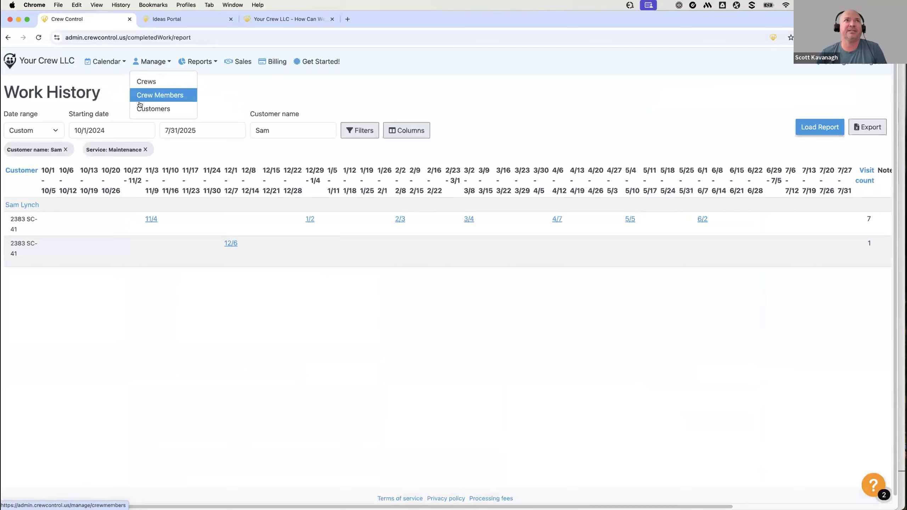
pyautogui.click(139, 109)
pyautogui.click(452, 206)
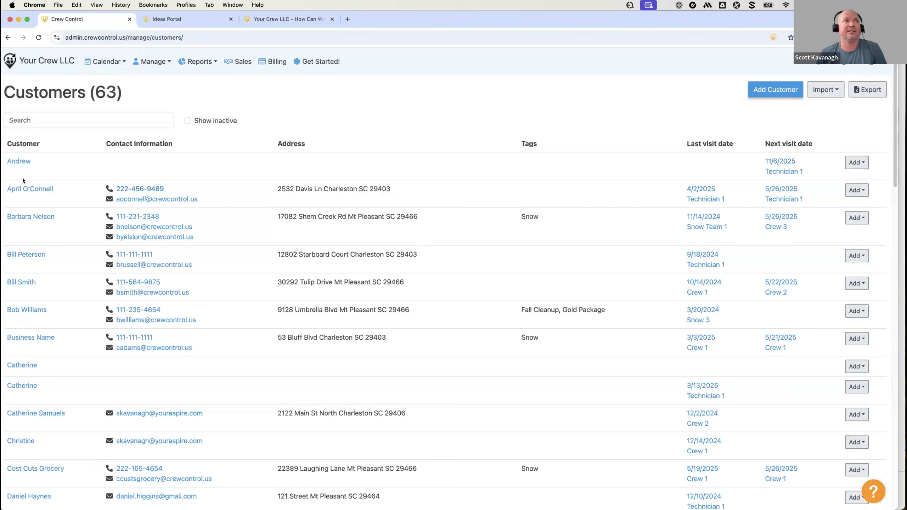
pyautogui.click(24, 189)
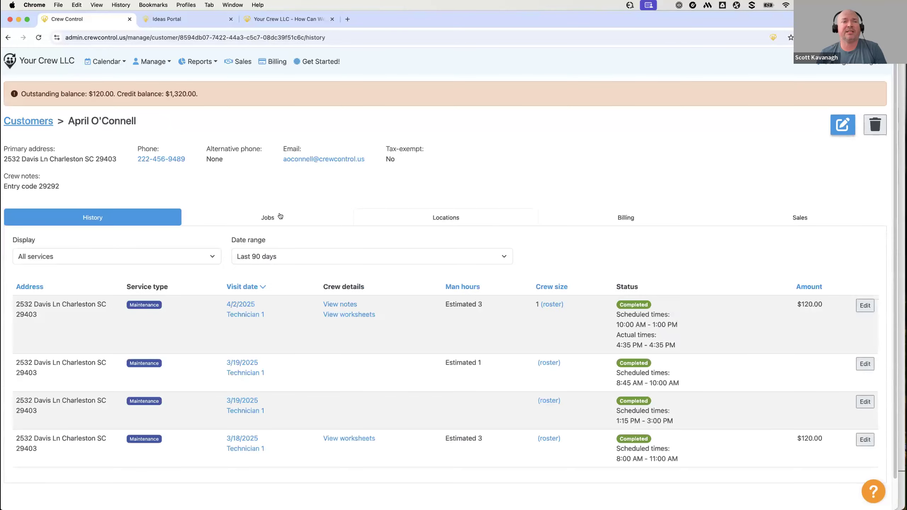
pyautogui.click(280, 216)
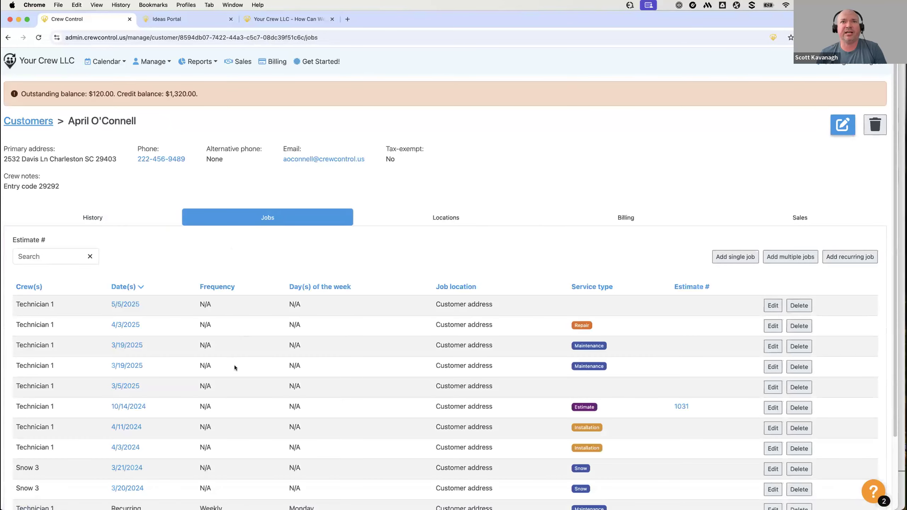
pyautogui.scroll(-3, 240, 362)
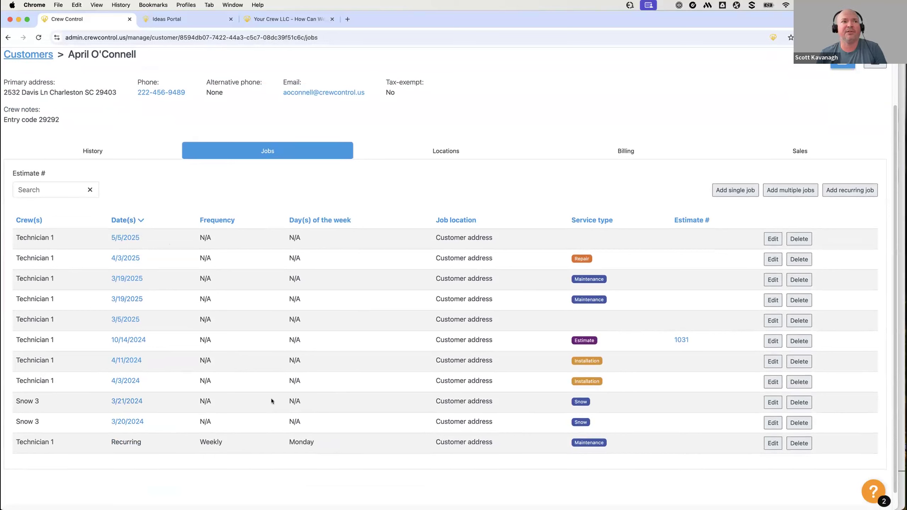
pyautogui.moveTo(368, 440); pyautogui.dragTo(107, 448)
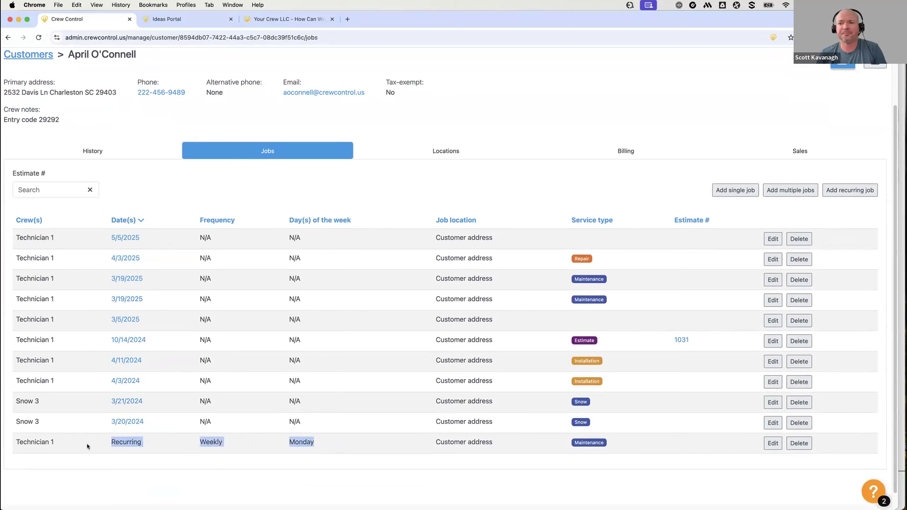
pyautogui.click(271, 462)
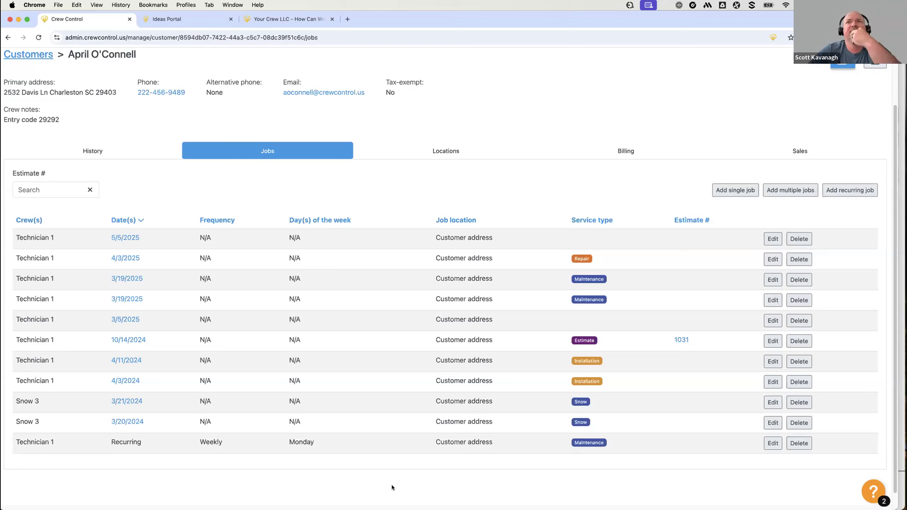
# Step: Open Billing and select all invoiceable jobs in the Work Not Invoiced list
pyautogui.scroll(2, 375, 364)
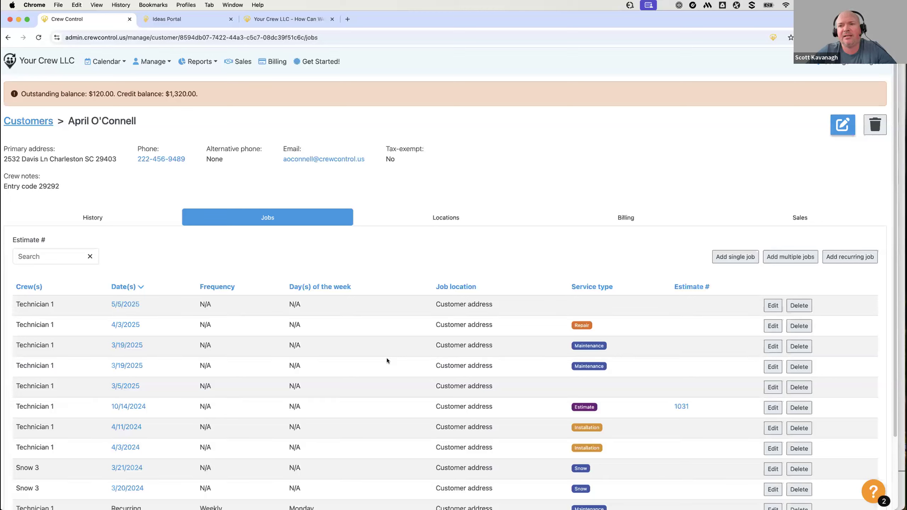
pyautogui.click(272, 61)
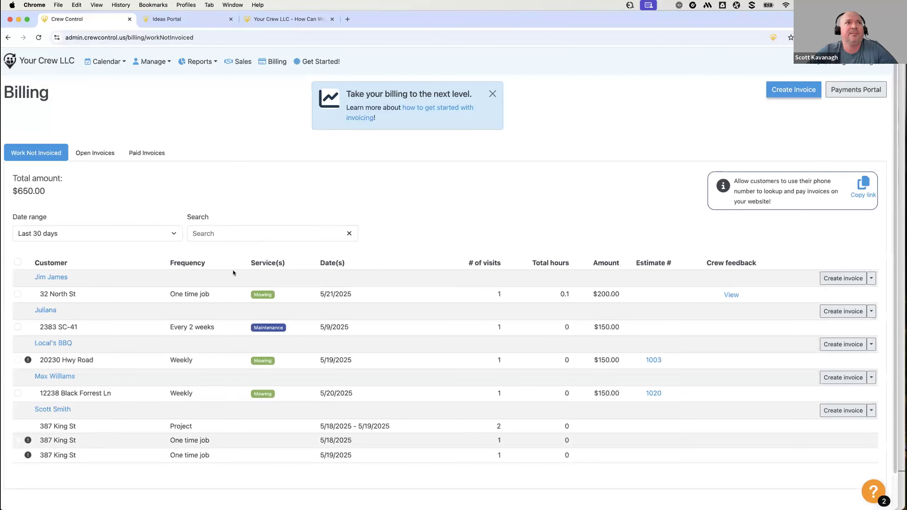
pyautogui.click(17, 261)
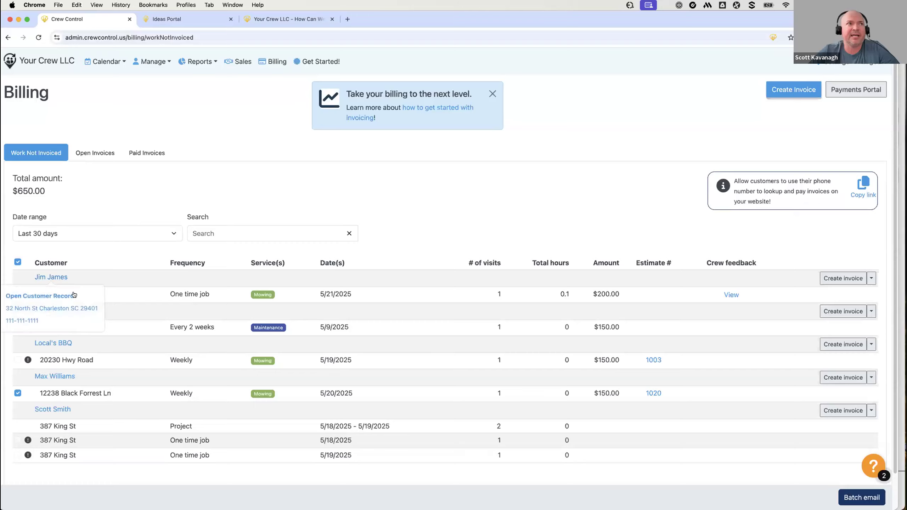
# Step: Open the first customer's billing record, review the Add Contract Billing form down to its line items, and close it without saving
pyautogui.click(61, 297)
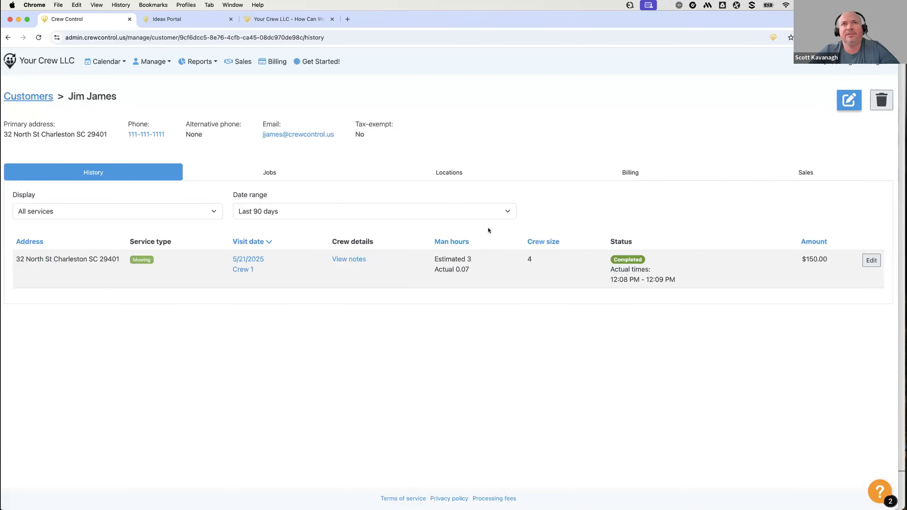
pyautogui.click(639, 178)
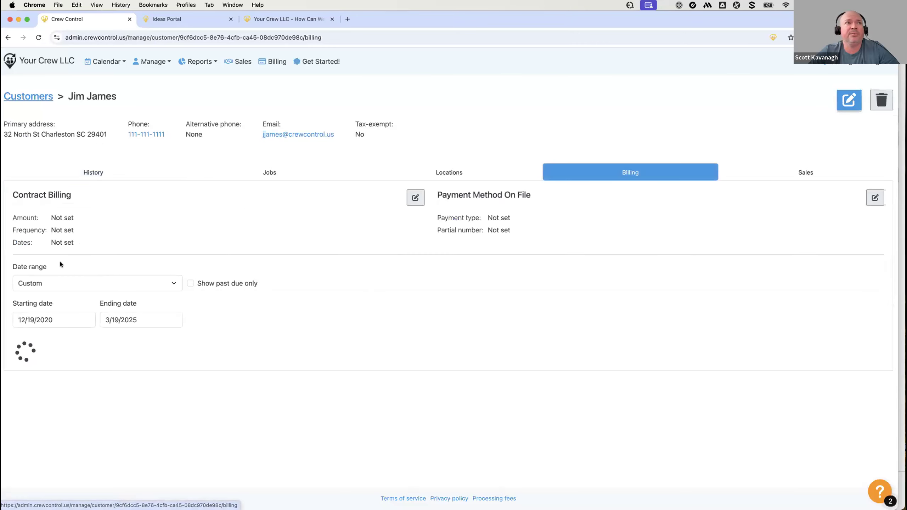
pyautogui.click(414, 198)
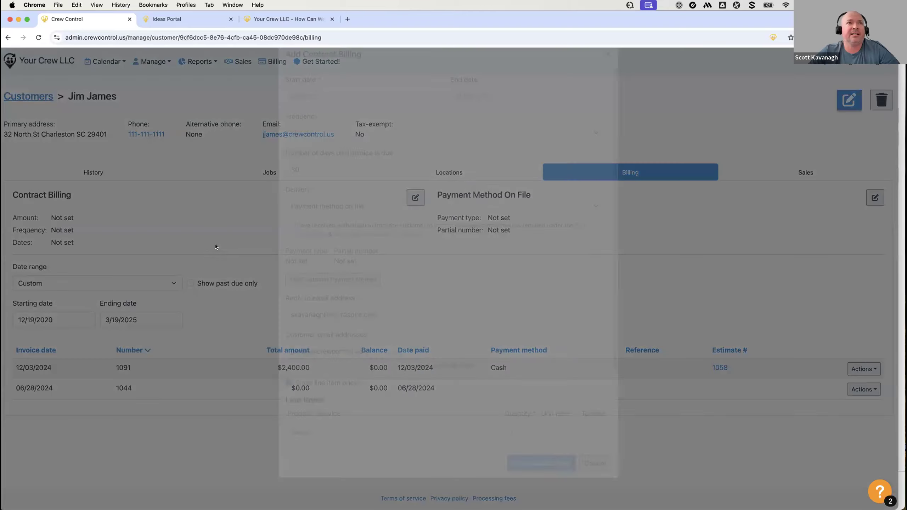
pyautogui.scroll(-5, 316, 357)
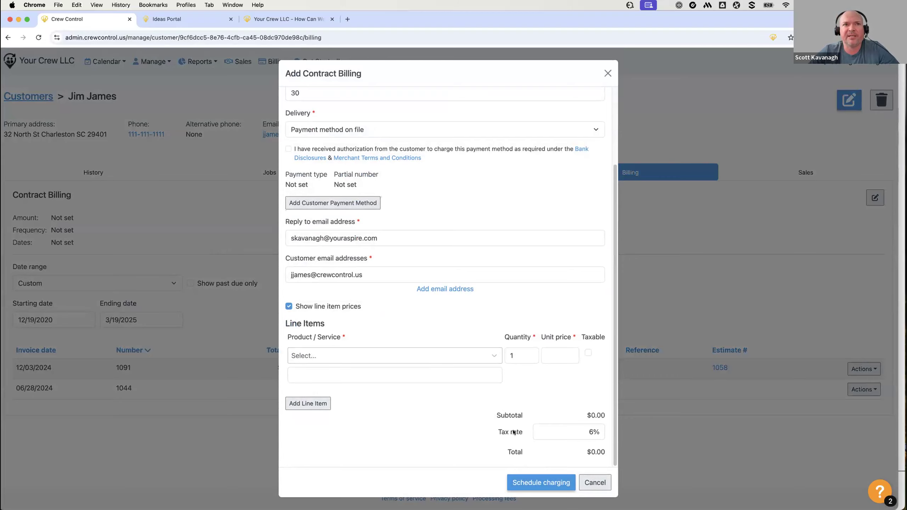
pyautogui.click(588, 481)
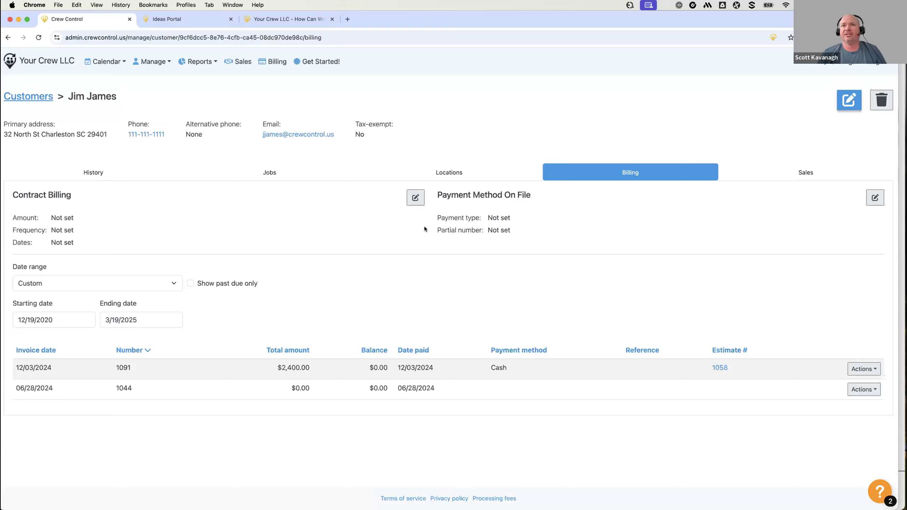
# Step: Start an invoice for the first customer in Work Not Invoiced with delivery set to Text message, and discard it without saving
pyautogui.click(277, 61)
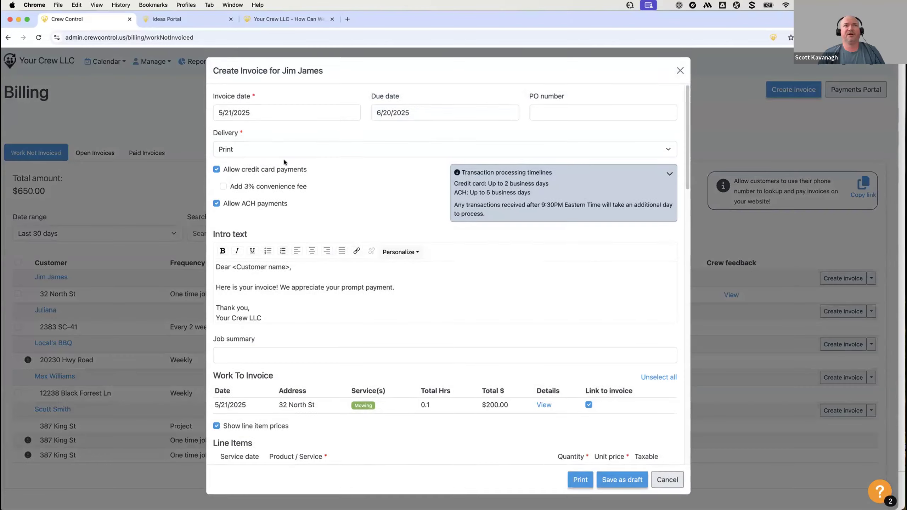
pyautogui.click(282, 155)
pyautogui.click(277, 142)
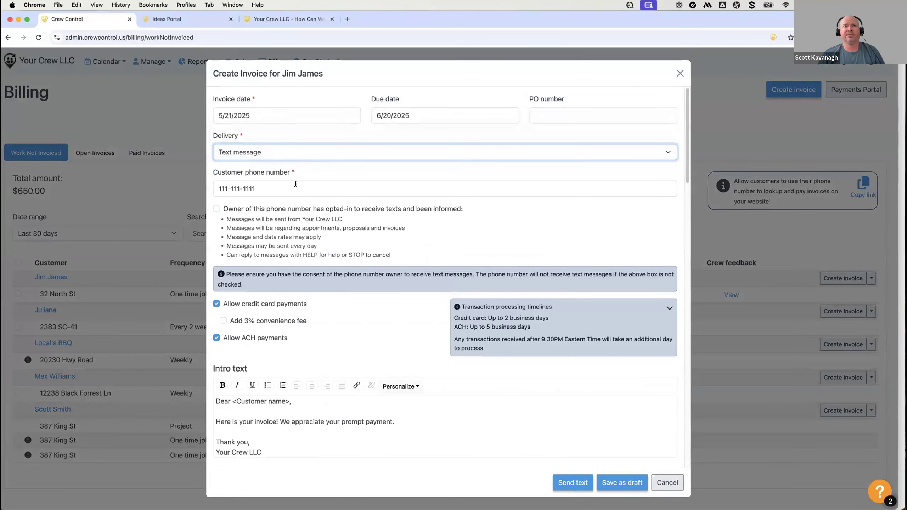
pyautogui.click(667, 482)
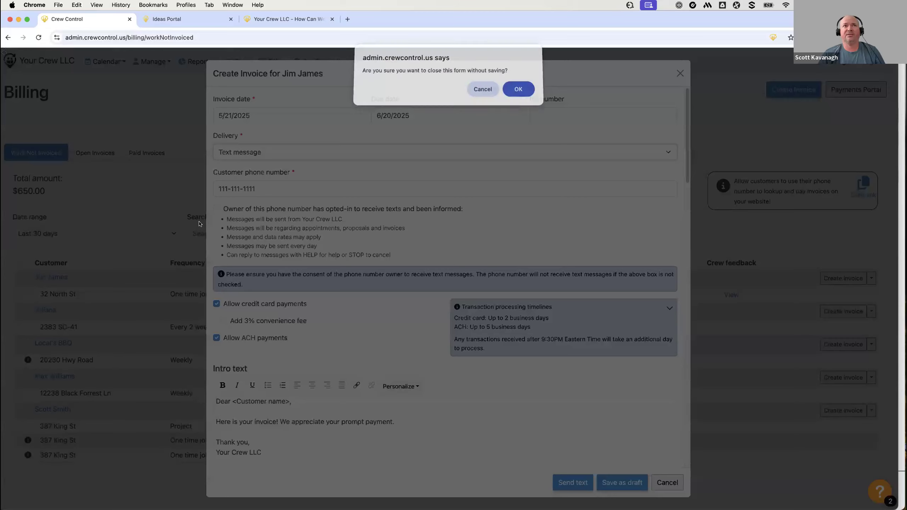
pyautogui.click(516, 89)
# Step: Prepare to send the first invoice in the Open Invoices list by Text, and discard the Send Invoice form without saving
pyautogui.click(83, 155)
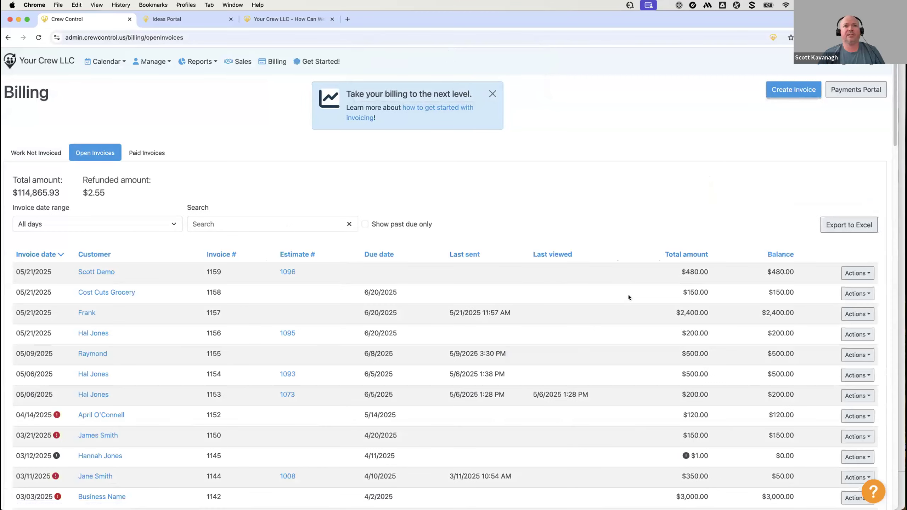
pyautogui.click(857, 273)
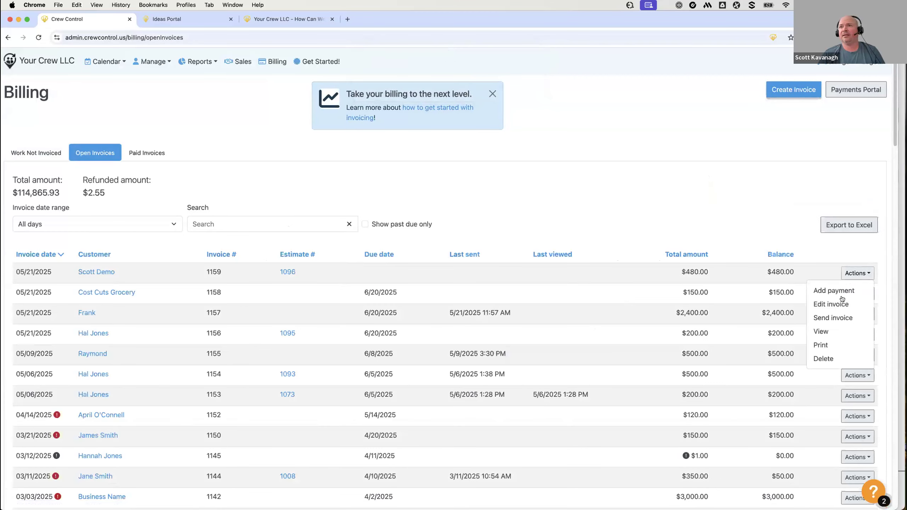
pyautogui.click(837, 318)
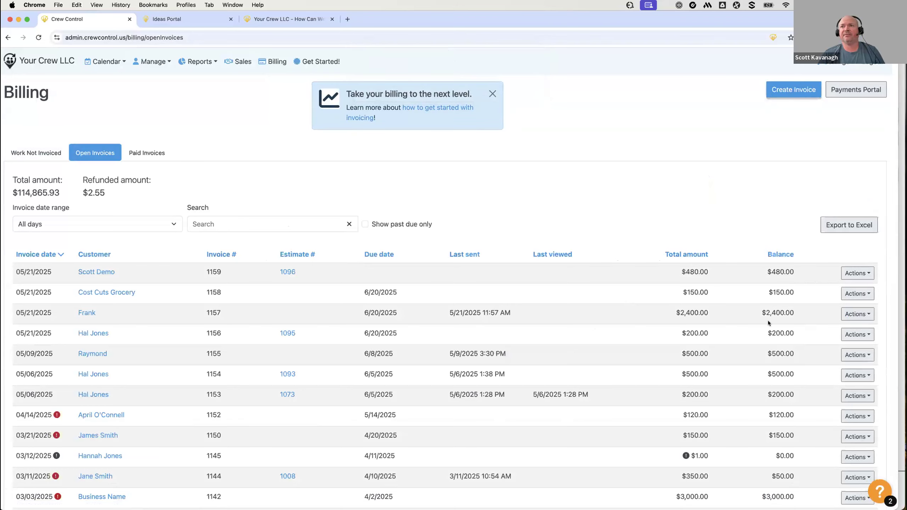
pyautogui.click(403, 117)
pyautogui.click(398, 127)
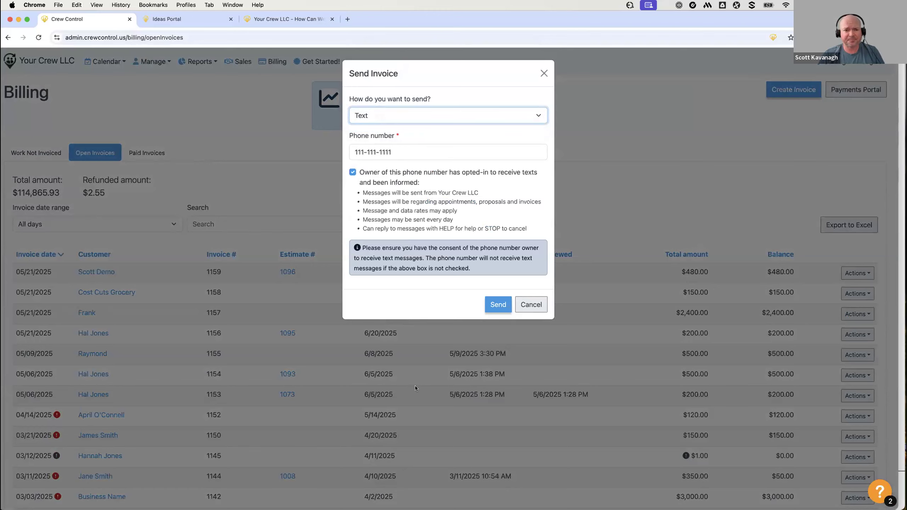
pyautogui.click(491, 310)
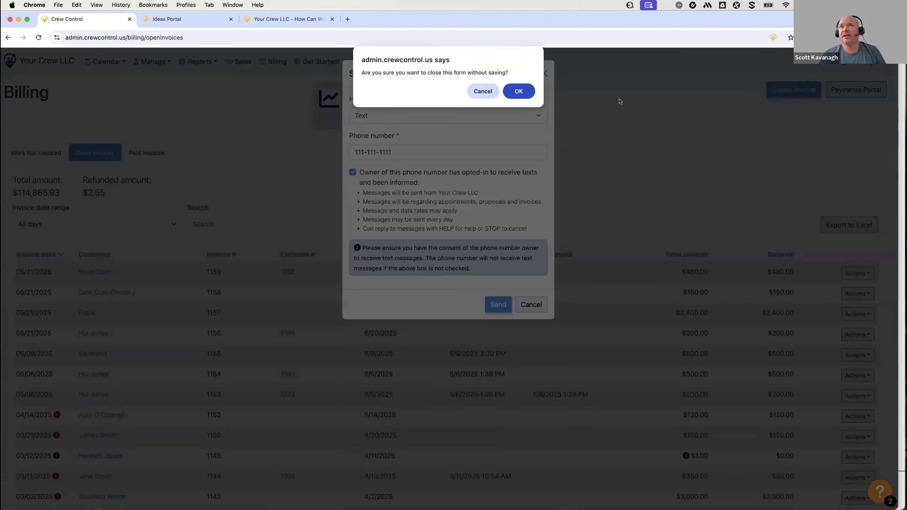
pyautogui.press('Return')
# Step: Open the Customer Communication settings to view the proposal email, visit notification and reminder options
pyautogui.click(838, 63)
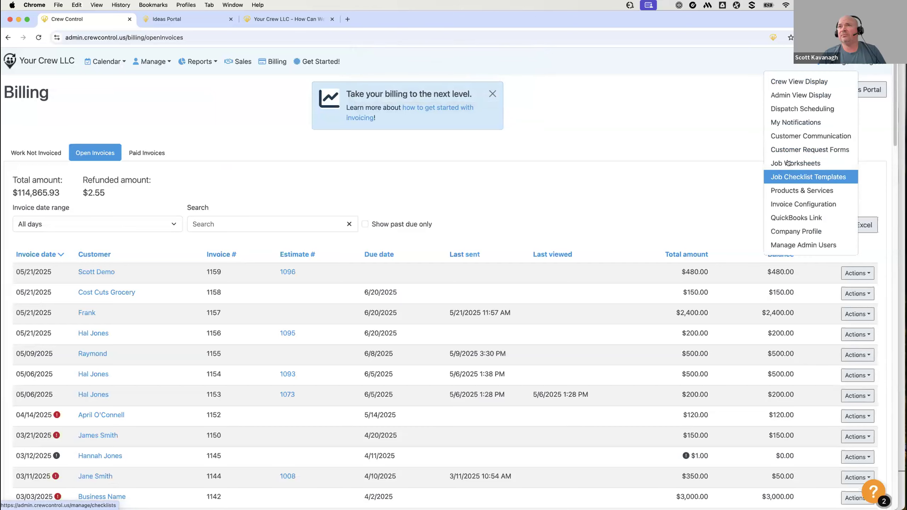
pyautogui.click(787, 137)
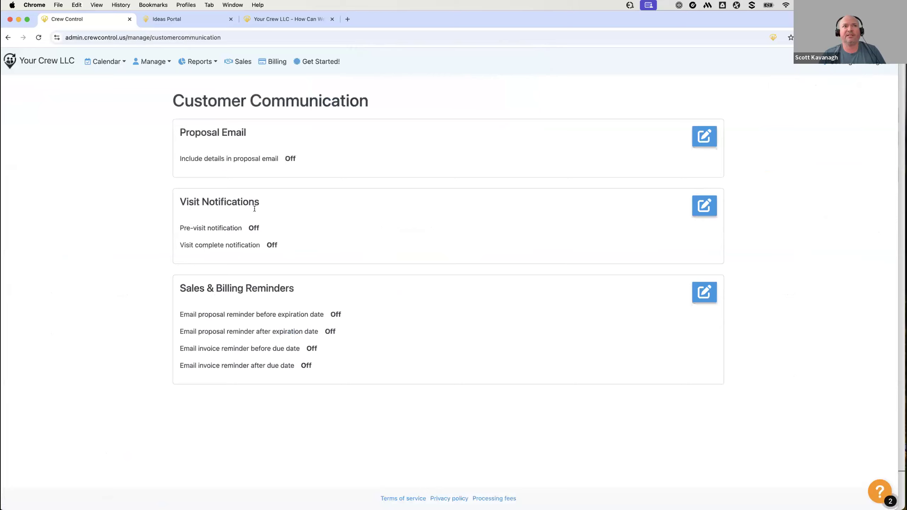